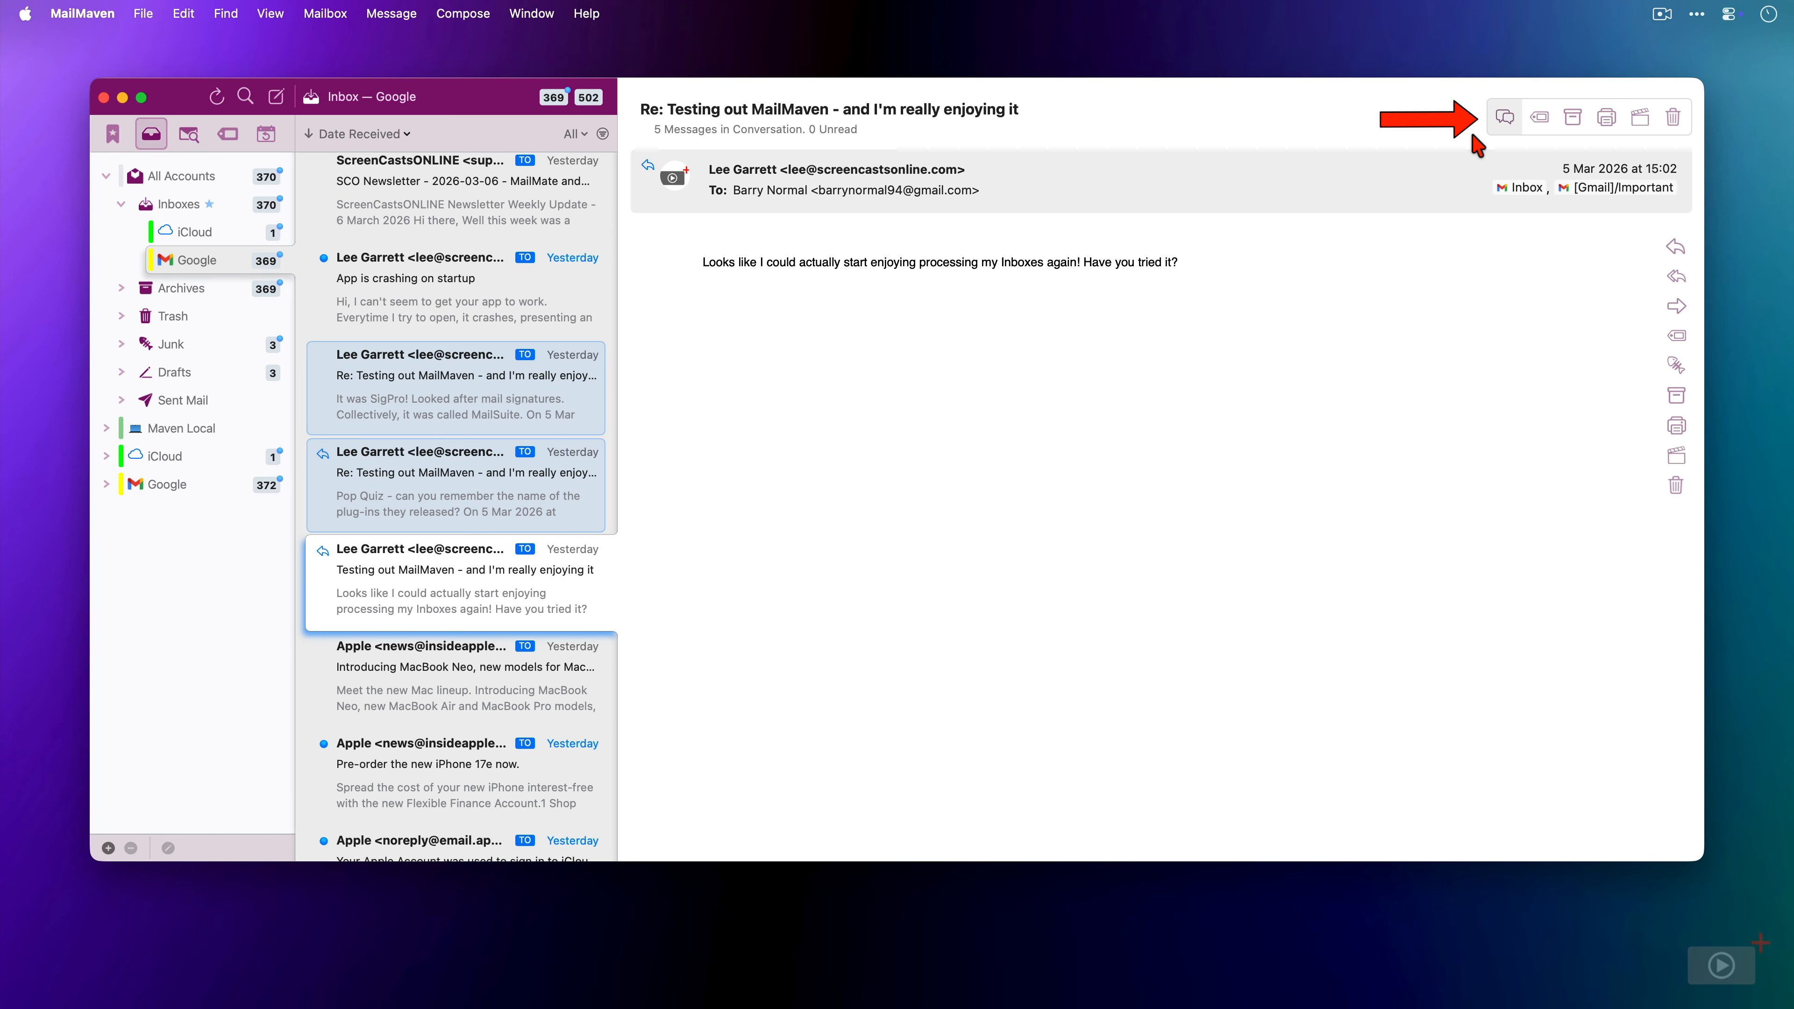
View the second, third and fourth messages of the "Testing out MailMaven - and I'm really enjoying it" conversation in turn, from oldest to newest
click(1507, 119)
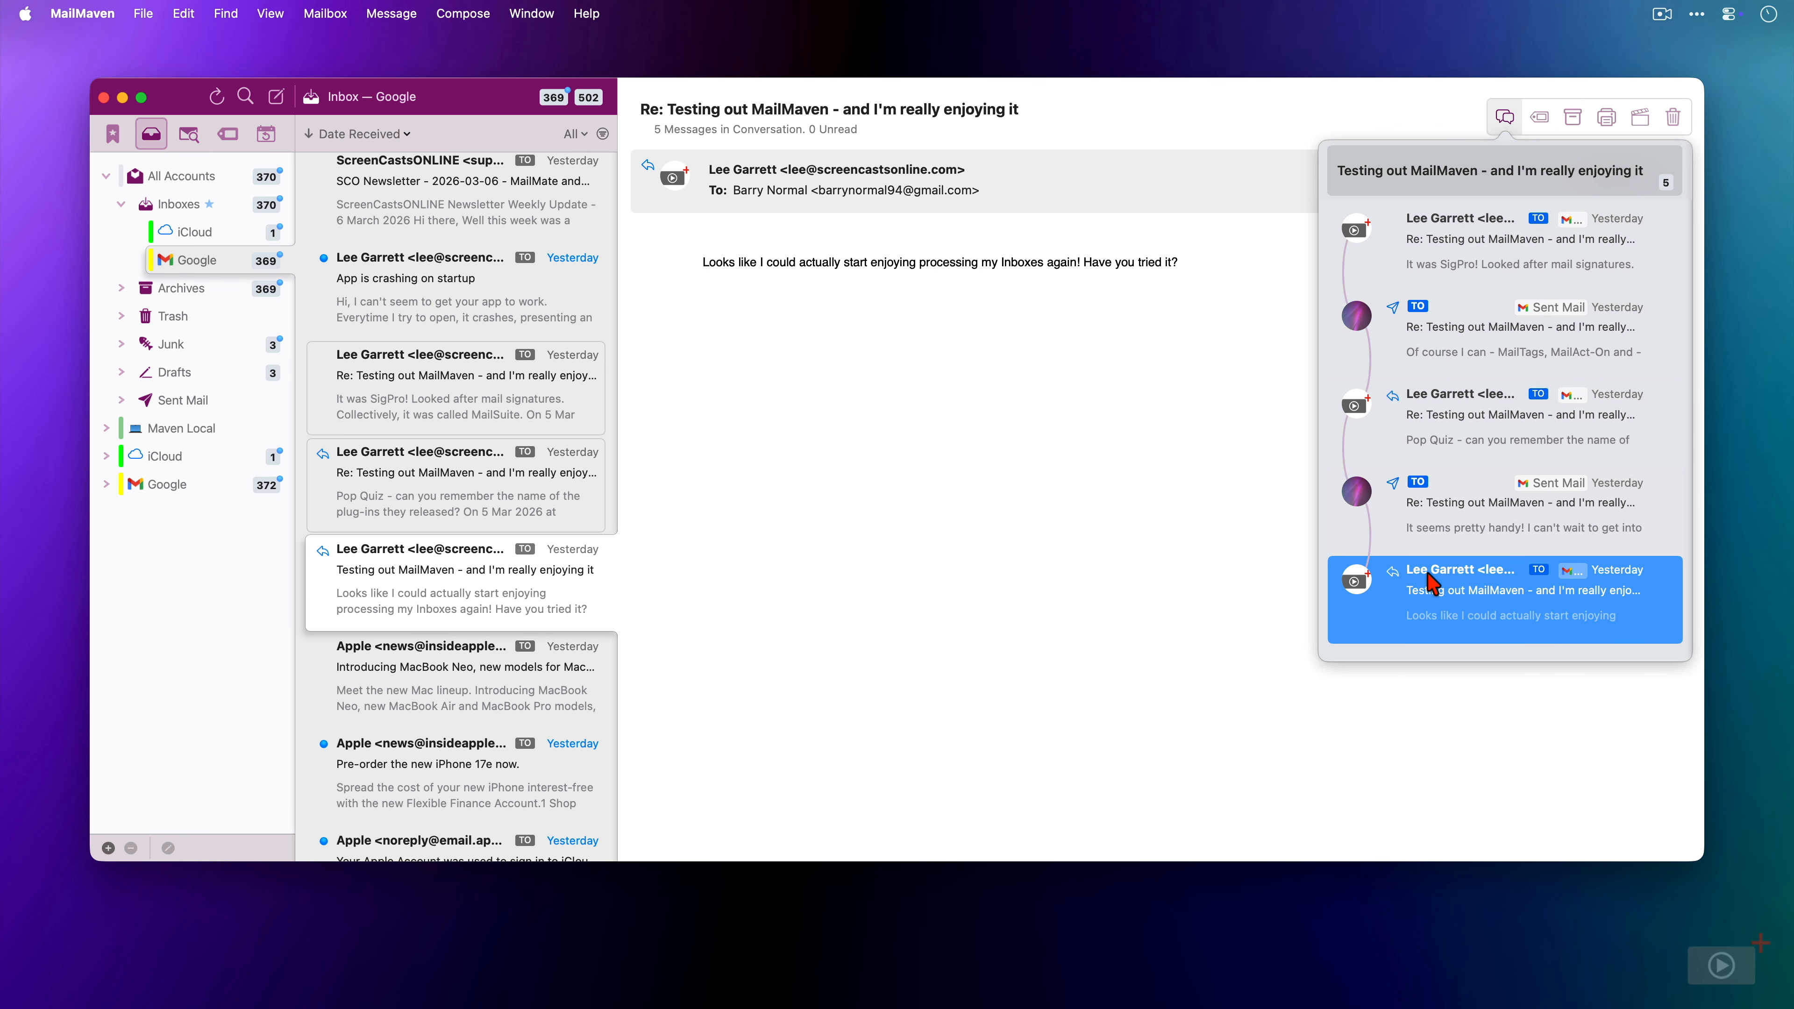
click(1449, 503)
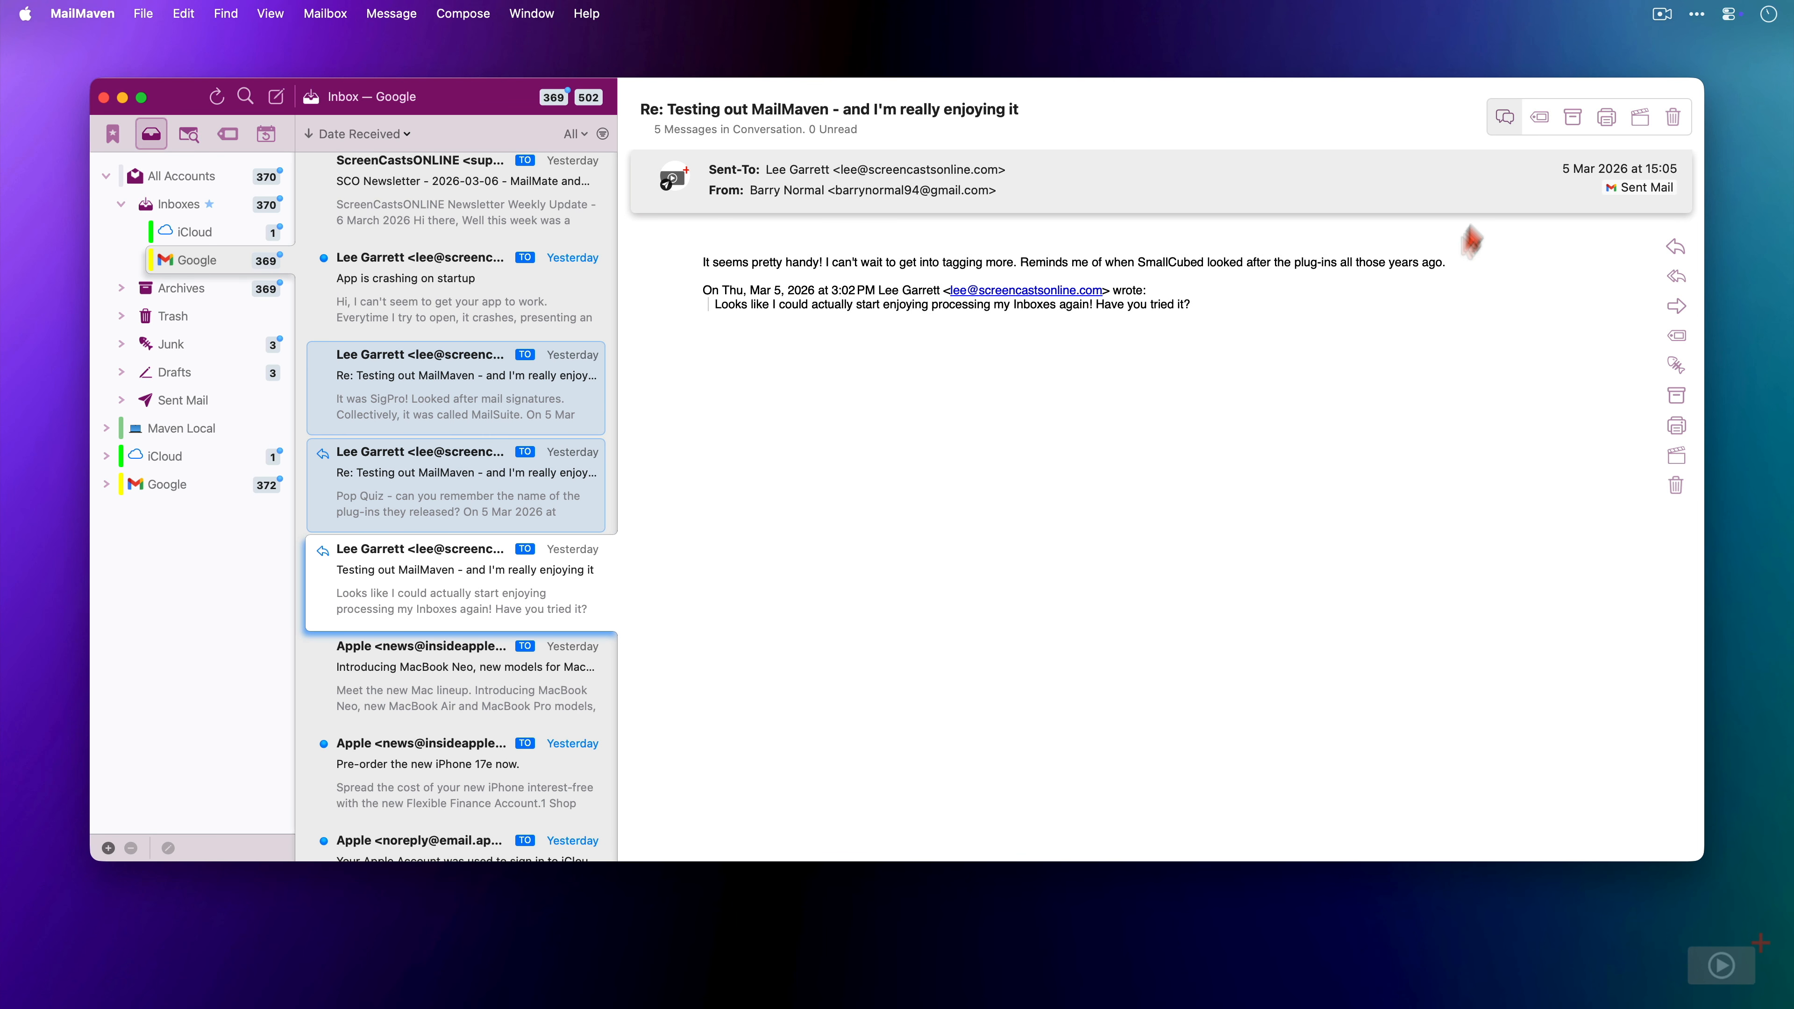
click(1504, 116)
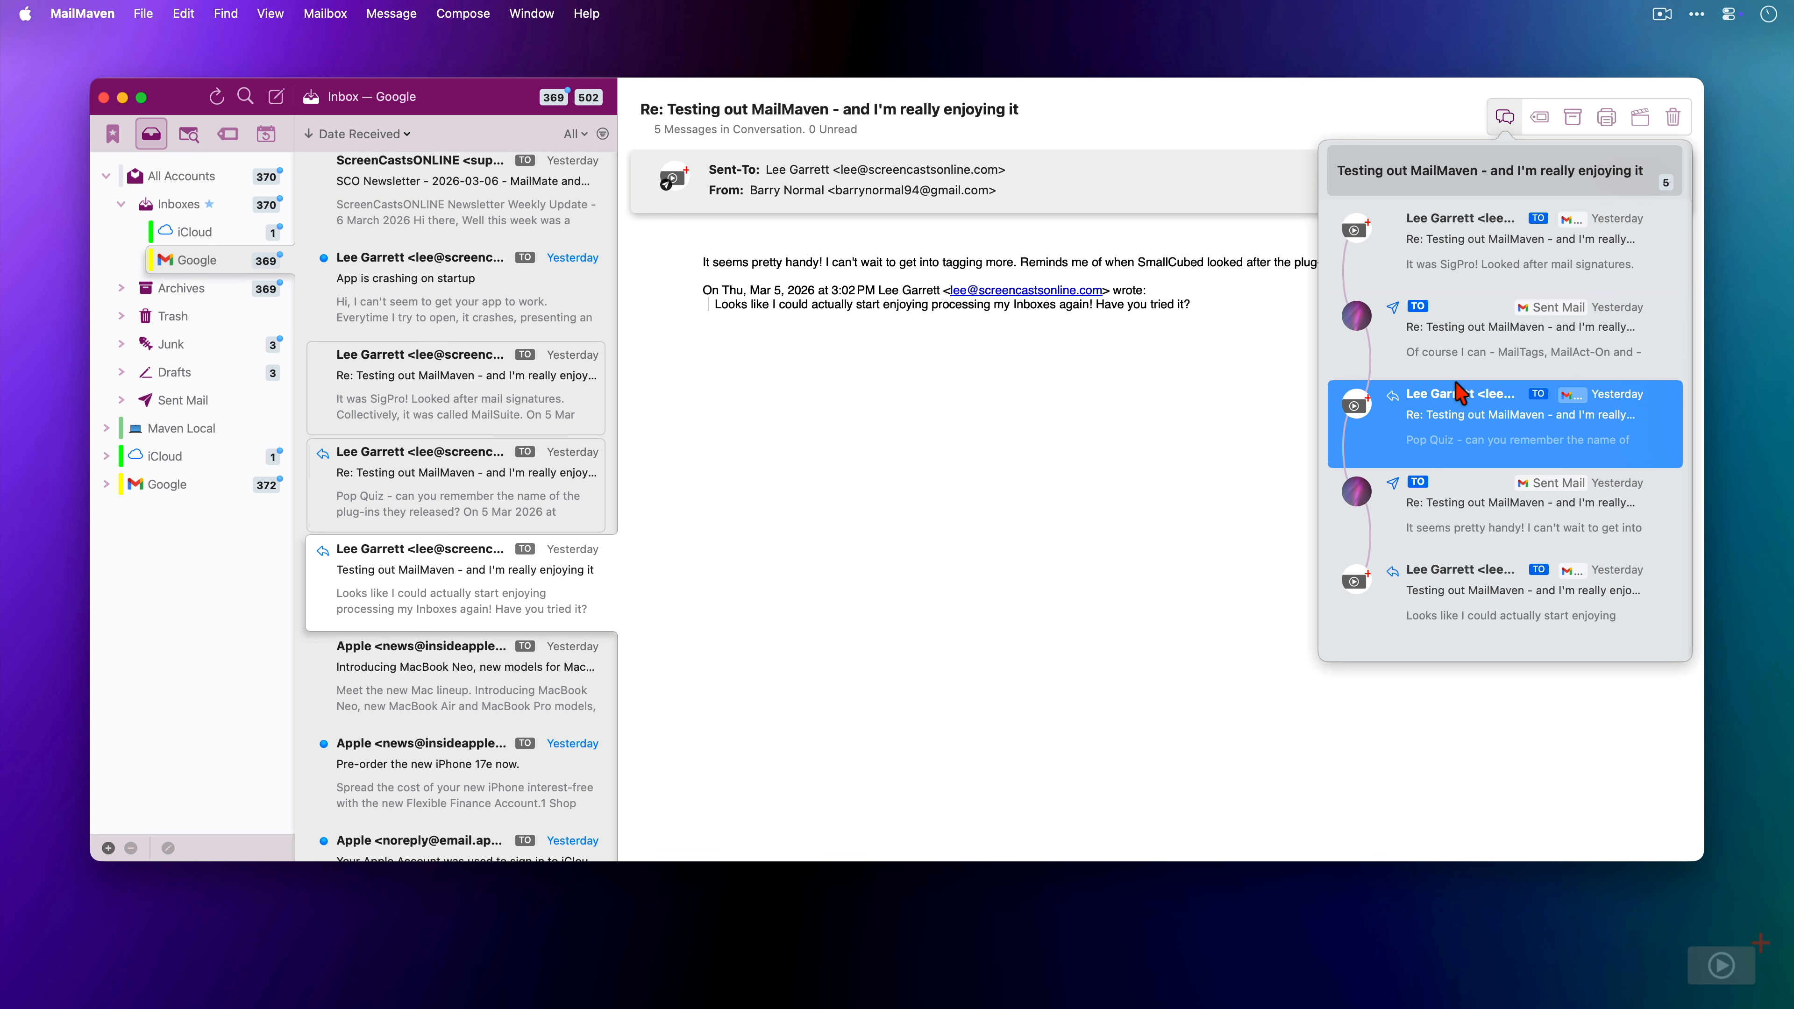
click(1455, 402)
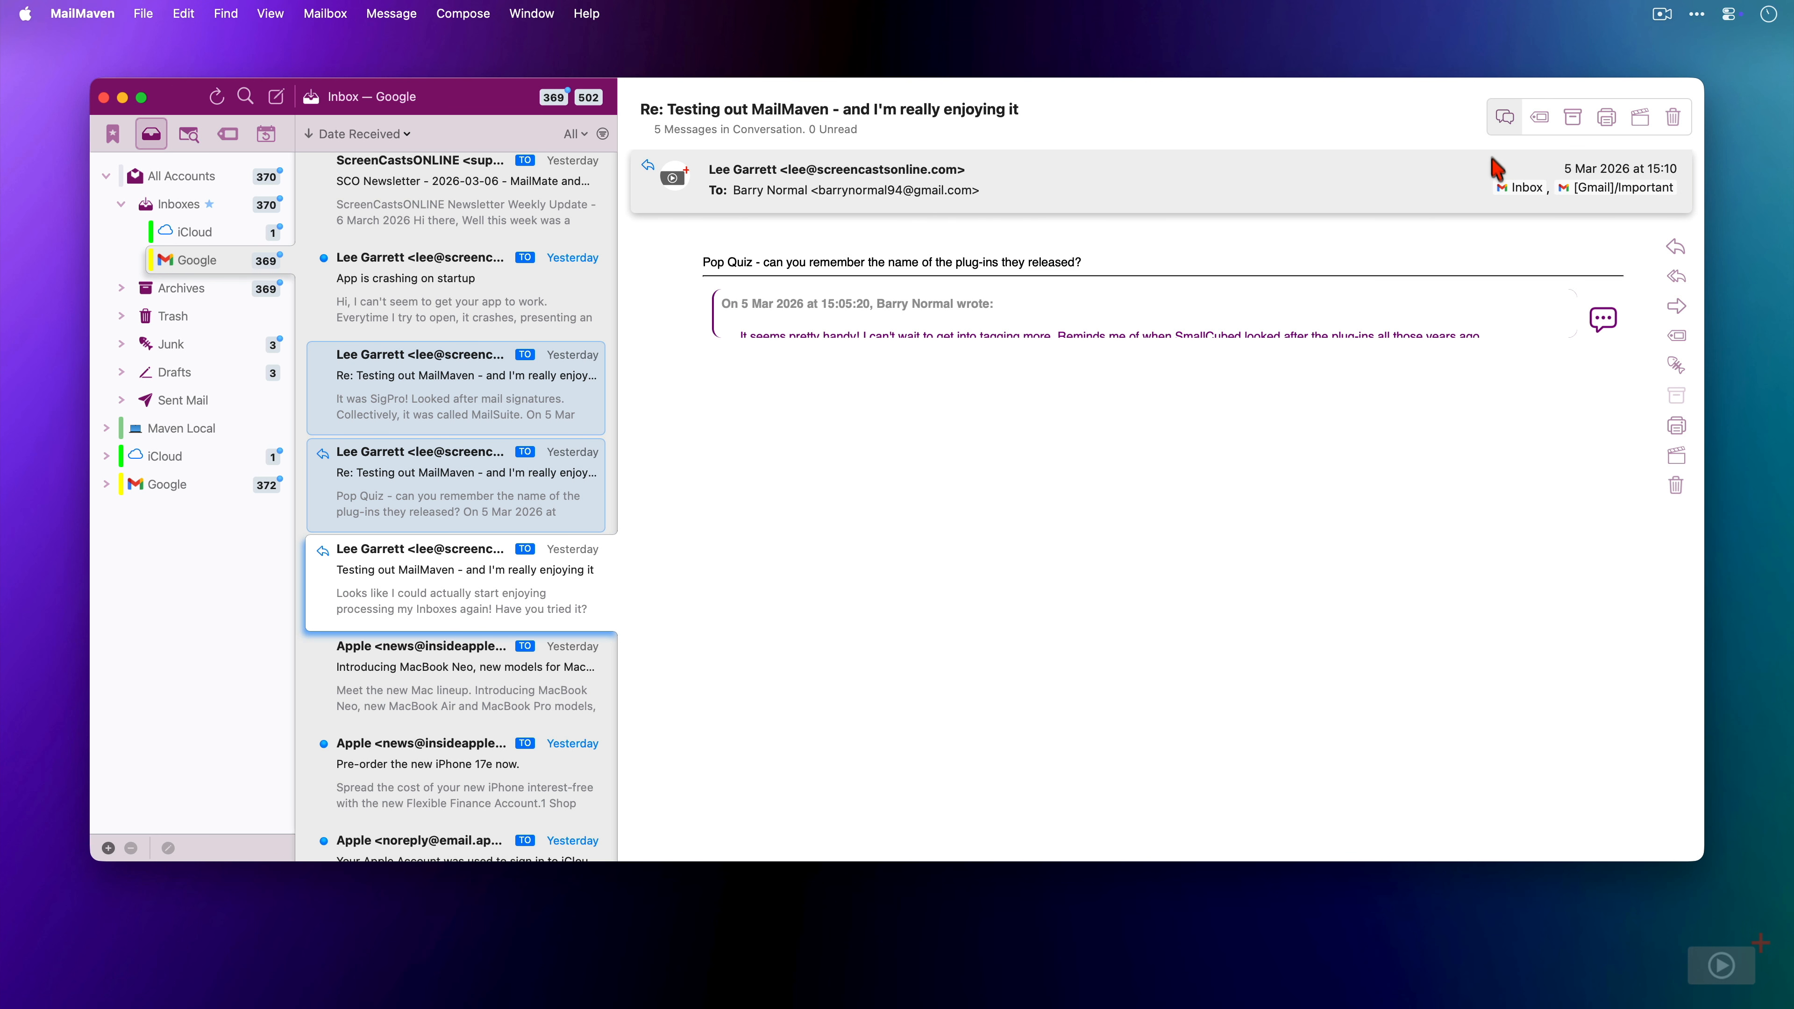
click(1504, 119)
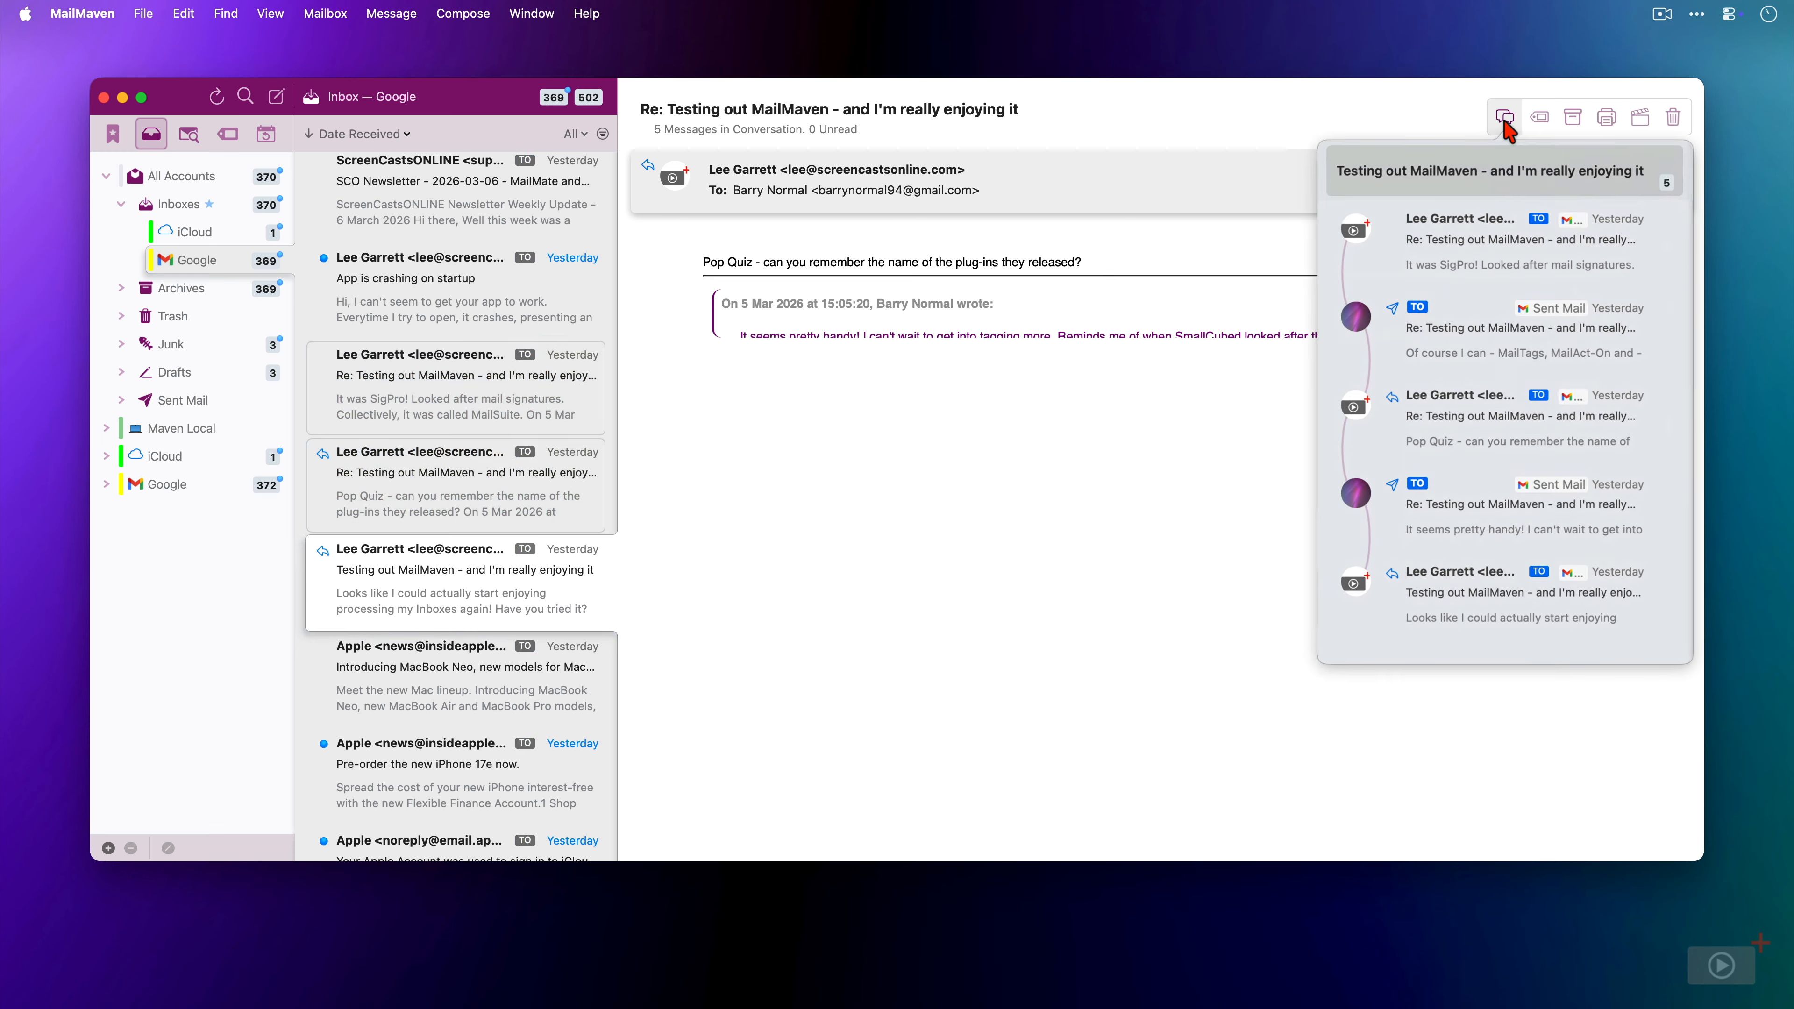
click(1457, 345)
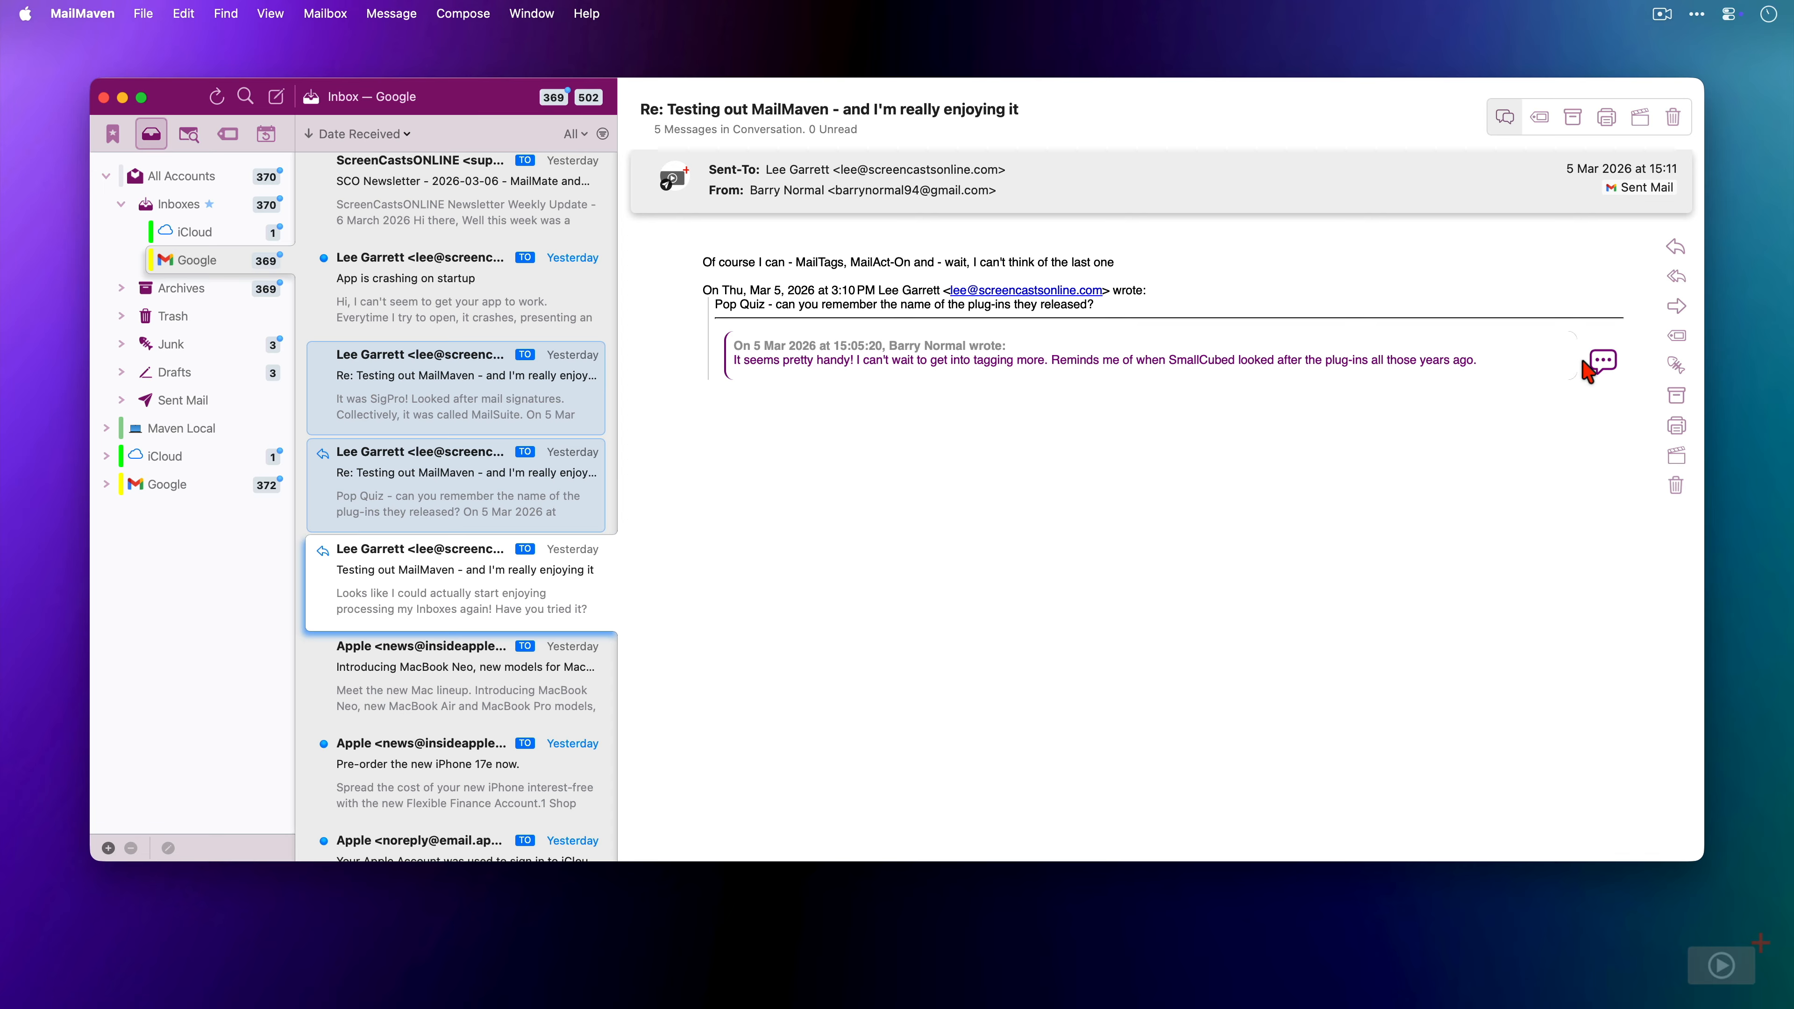
Toggle the quoted replies in the 15:11 sent message and in the 15:10 "Pop Quiz" message below it
click(1602, 363)
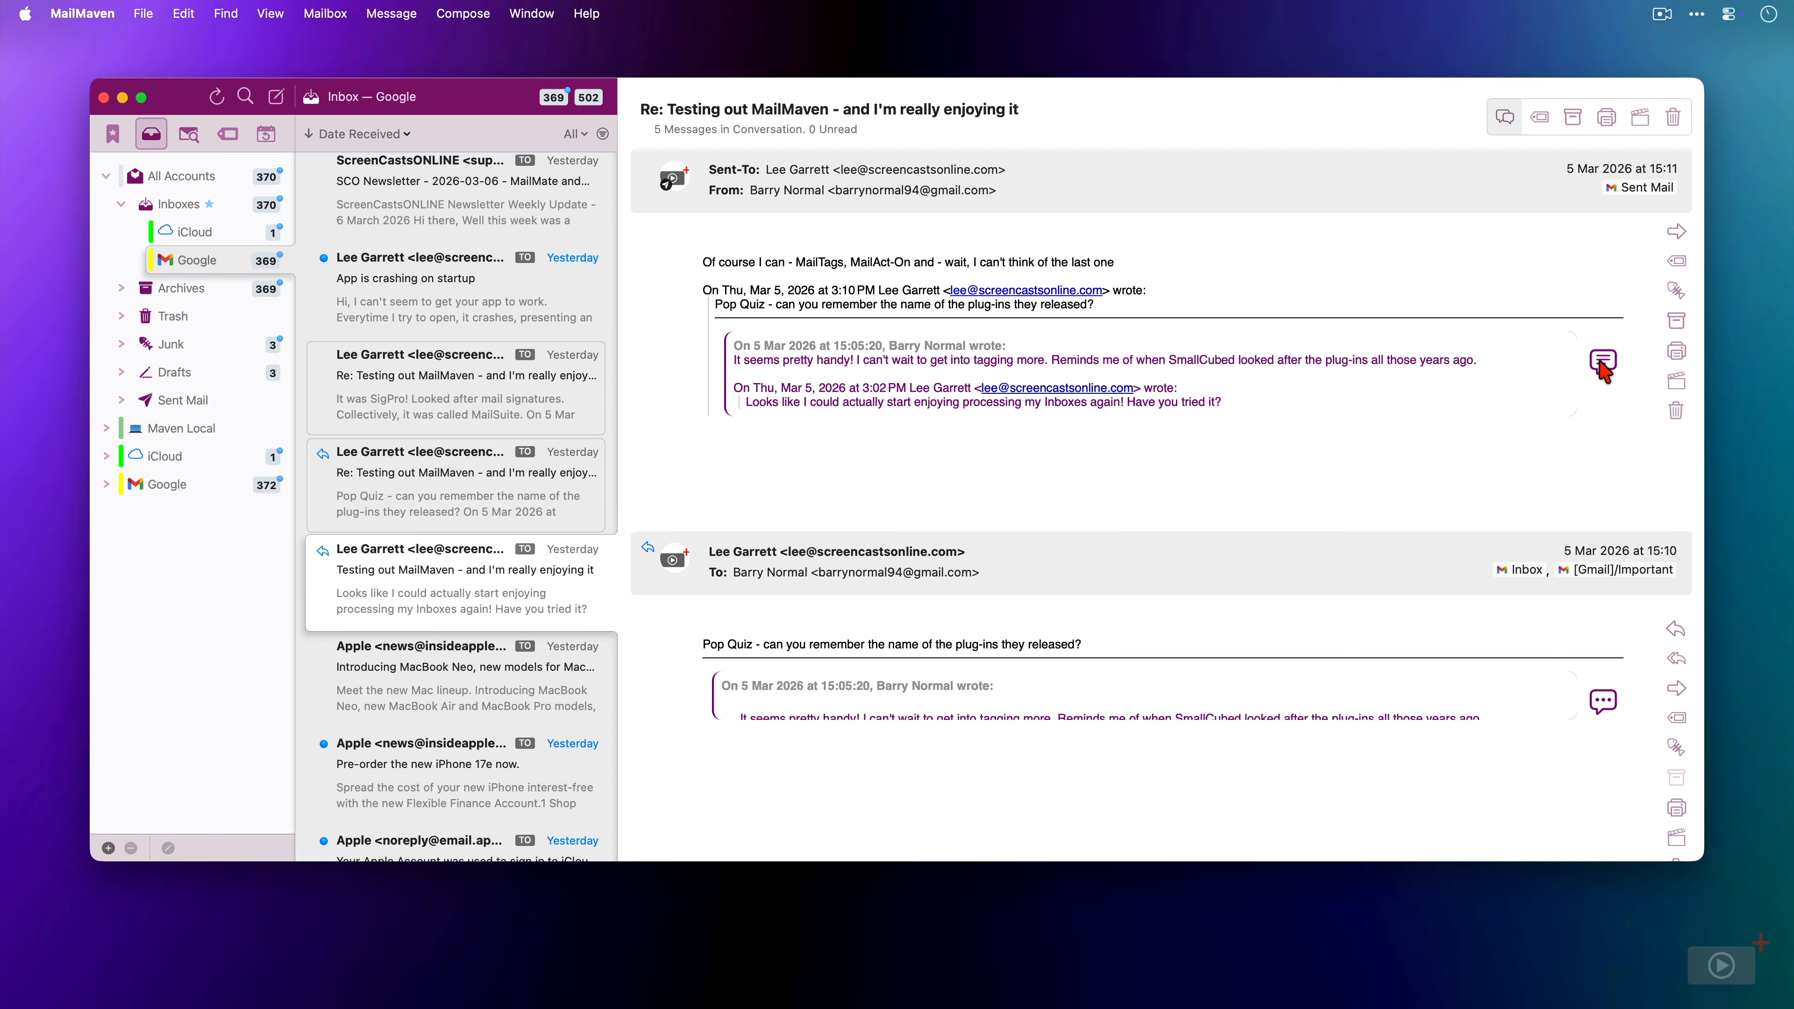
scroll(1457, 438, down, 5)
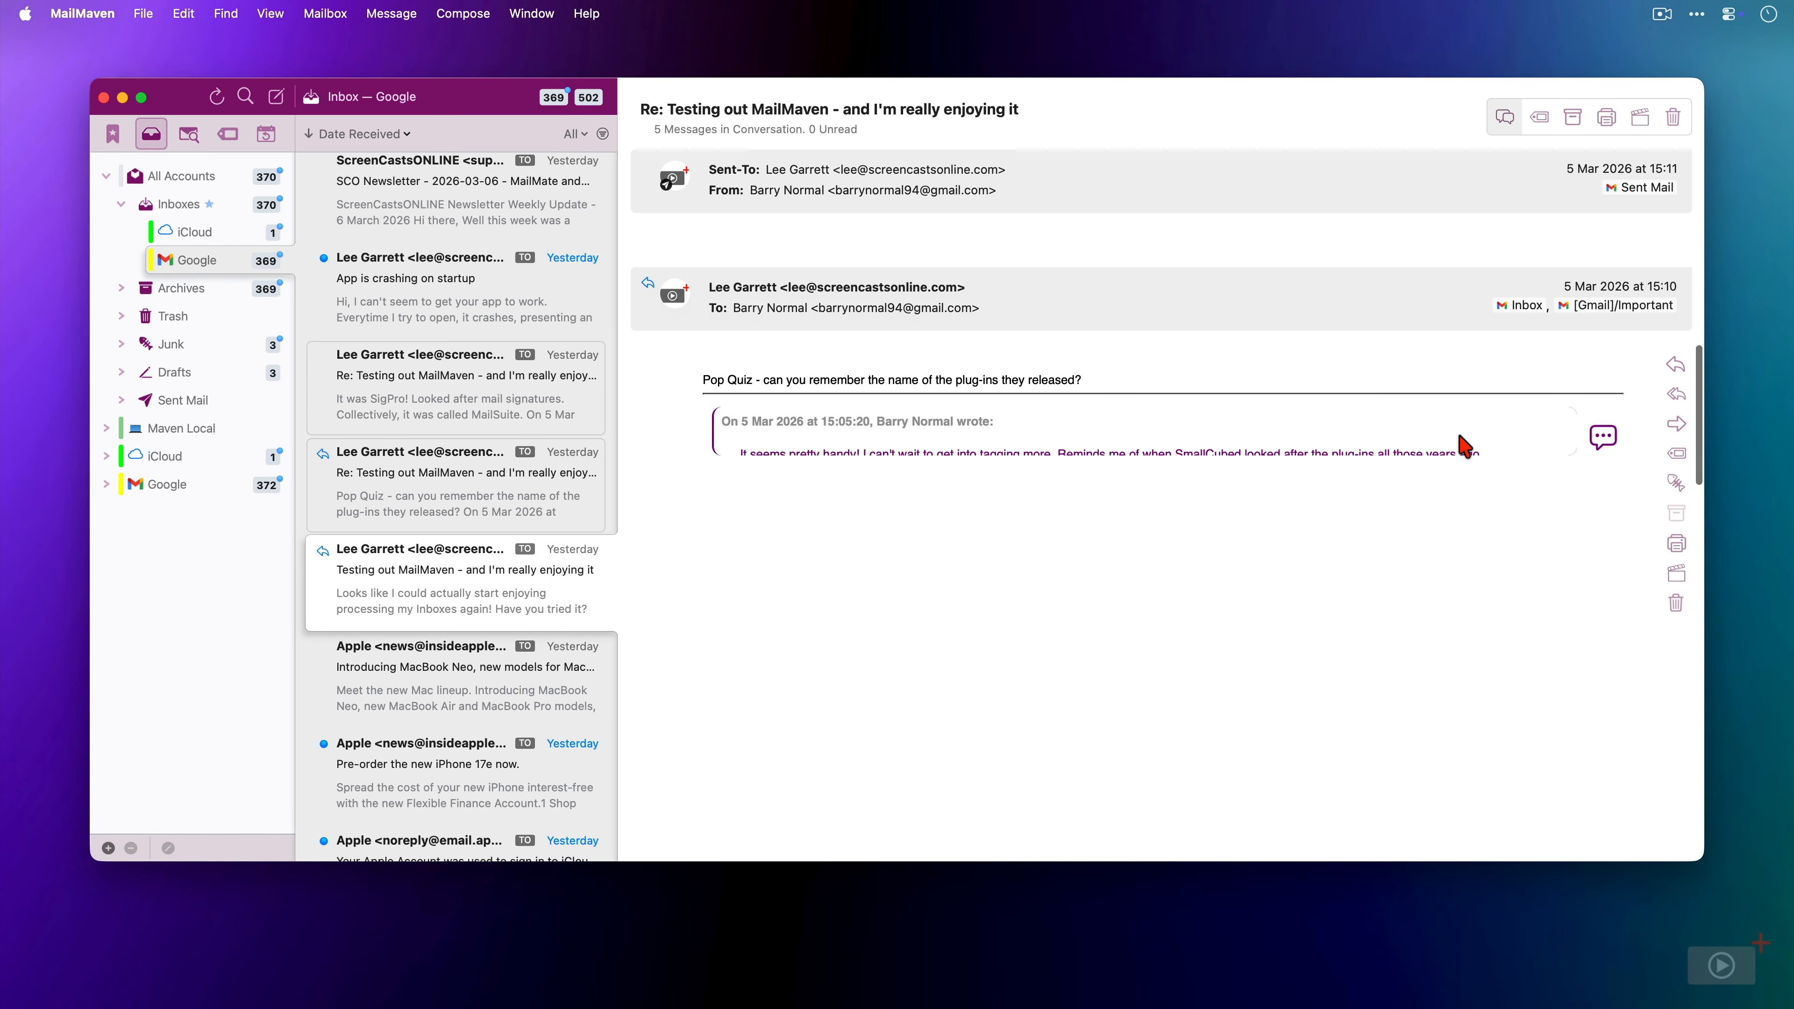
click(1601, 444)
click(1603, 452)
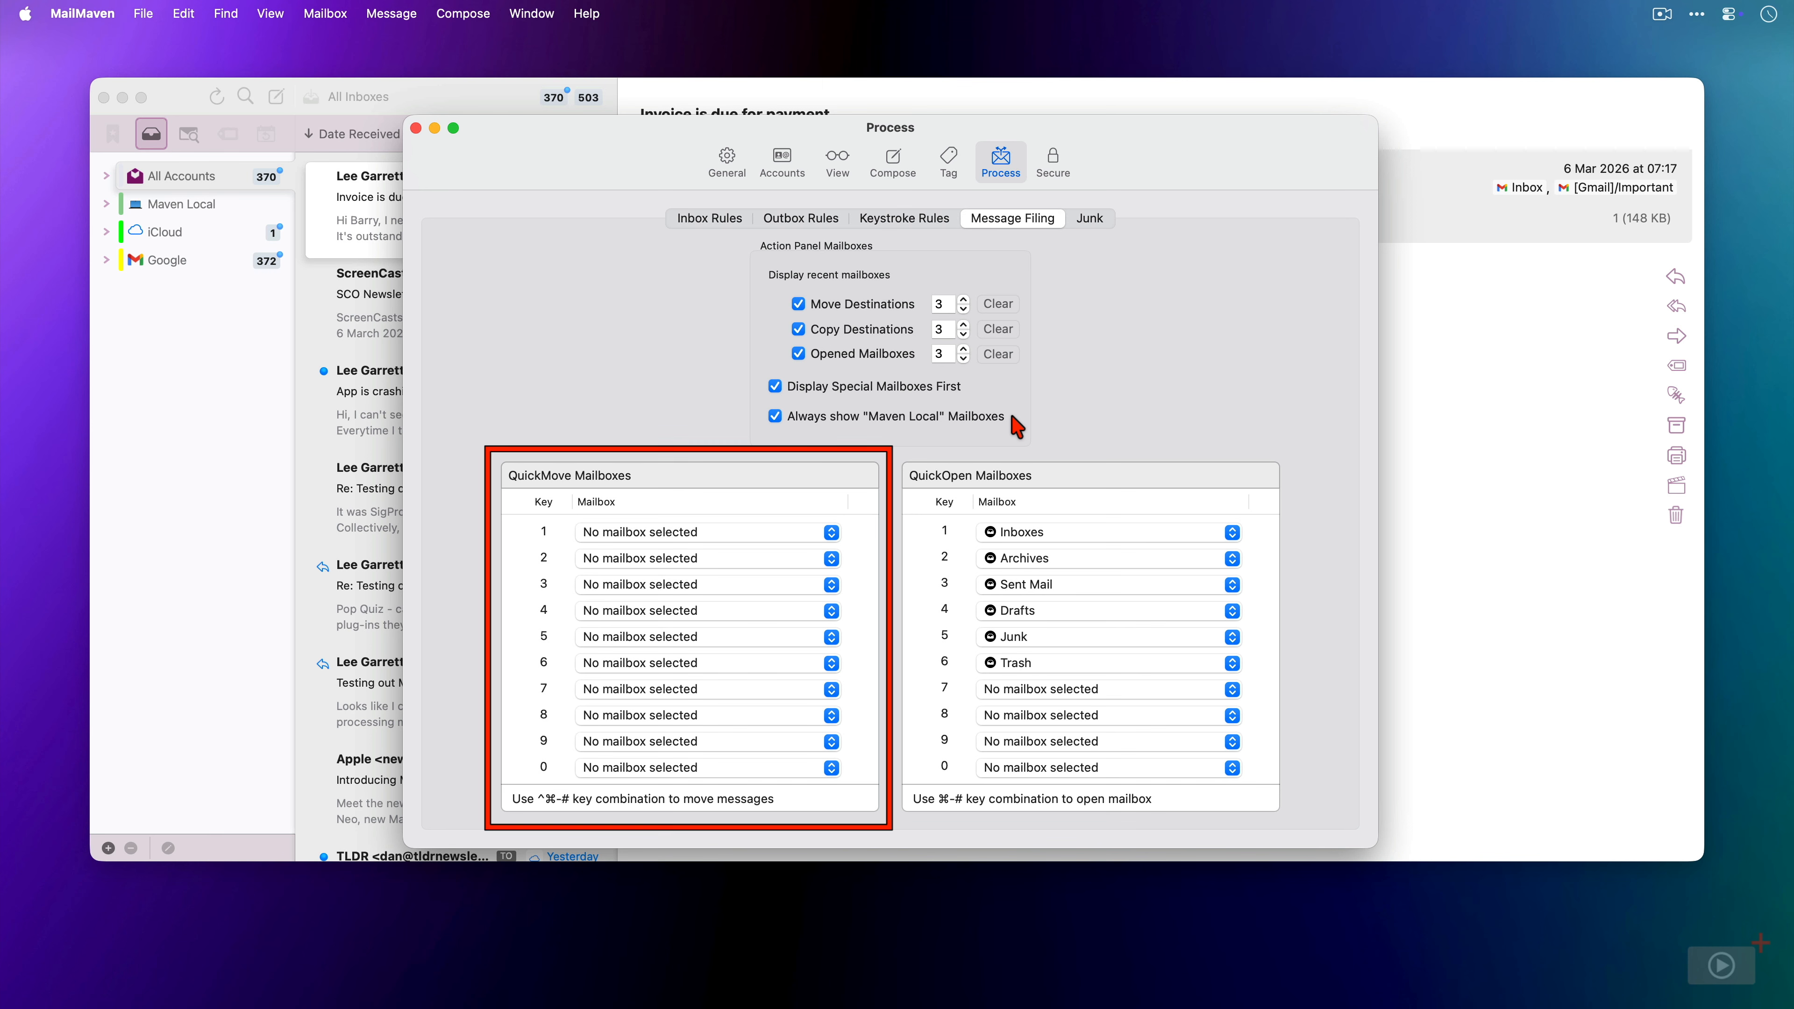
Assign the iCloud mailbox Project Acorn to QuickMove key 1 and close the settings
click(832, 534)
mouse_move(770, 733)
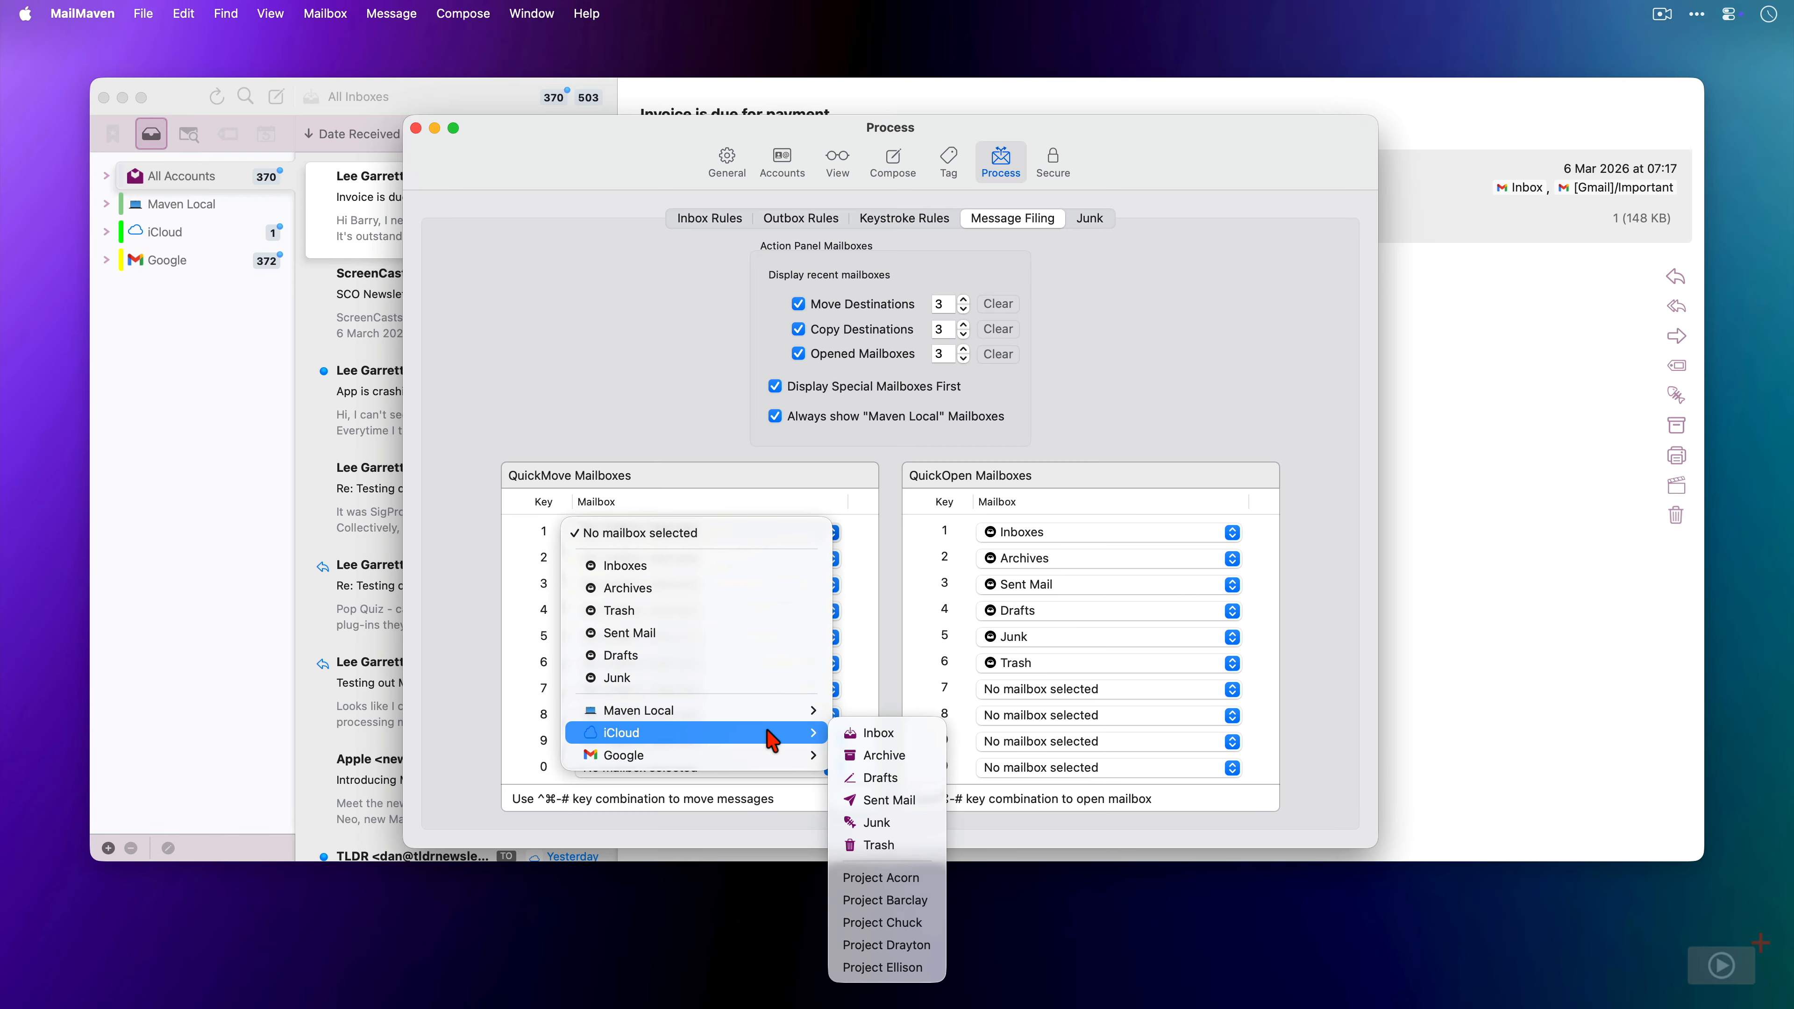
click(885, 879)
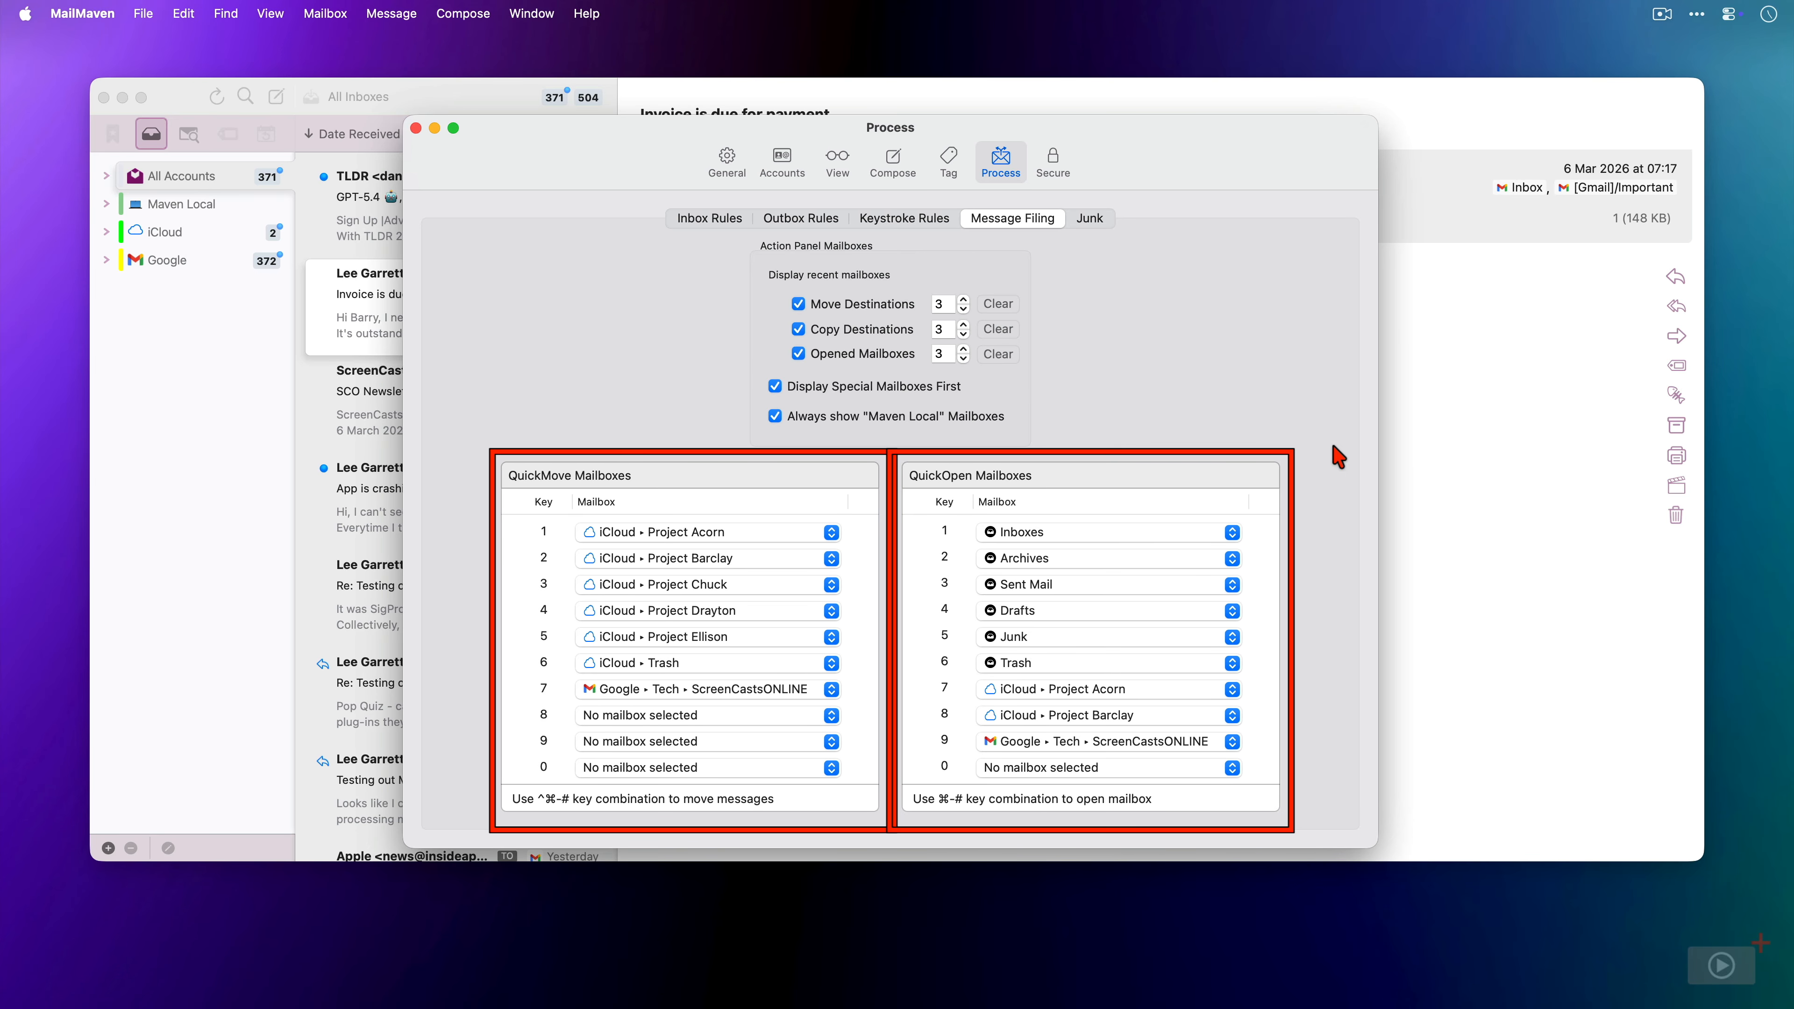
key(super)
key(super+w)
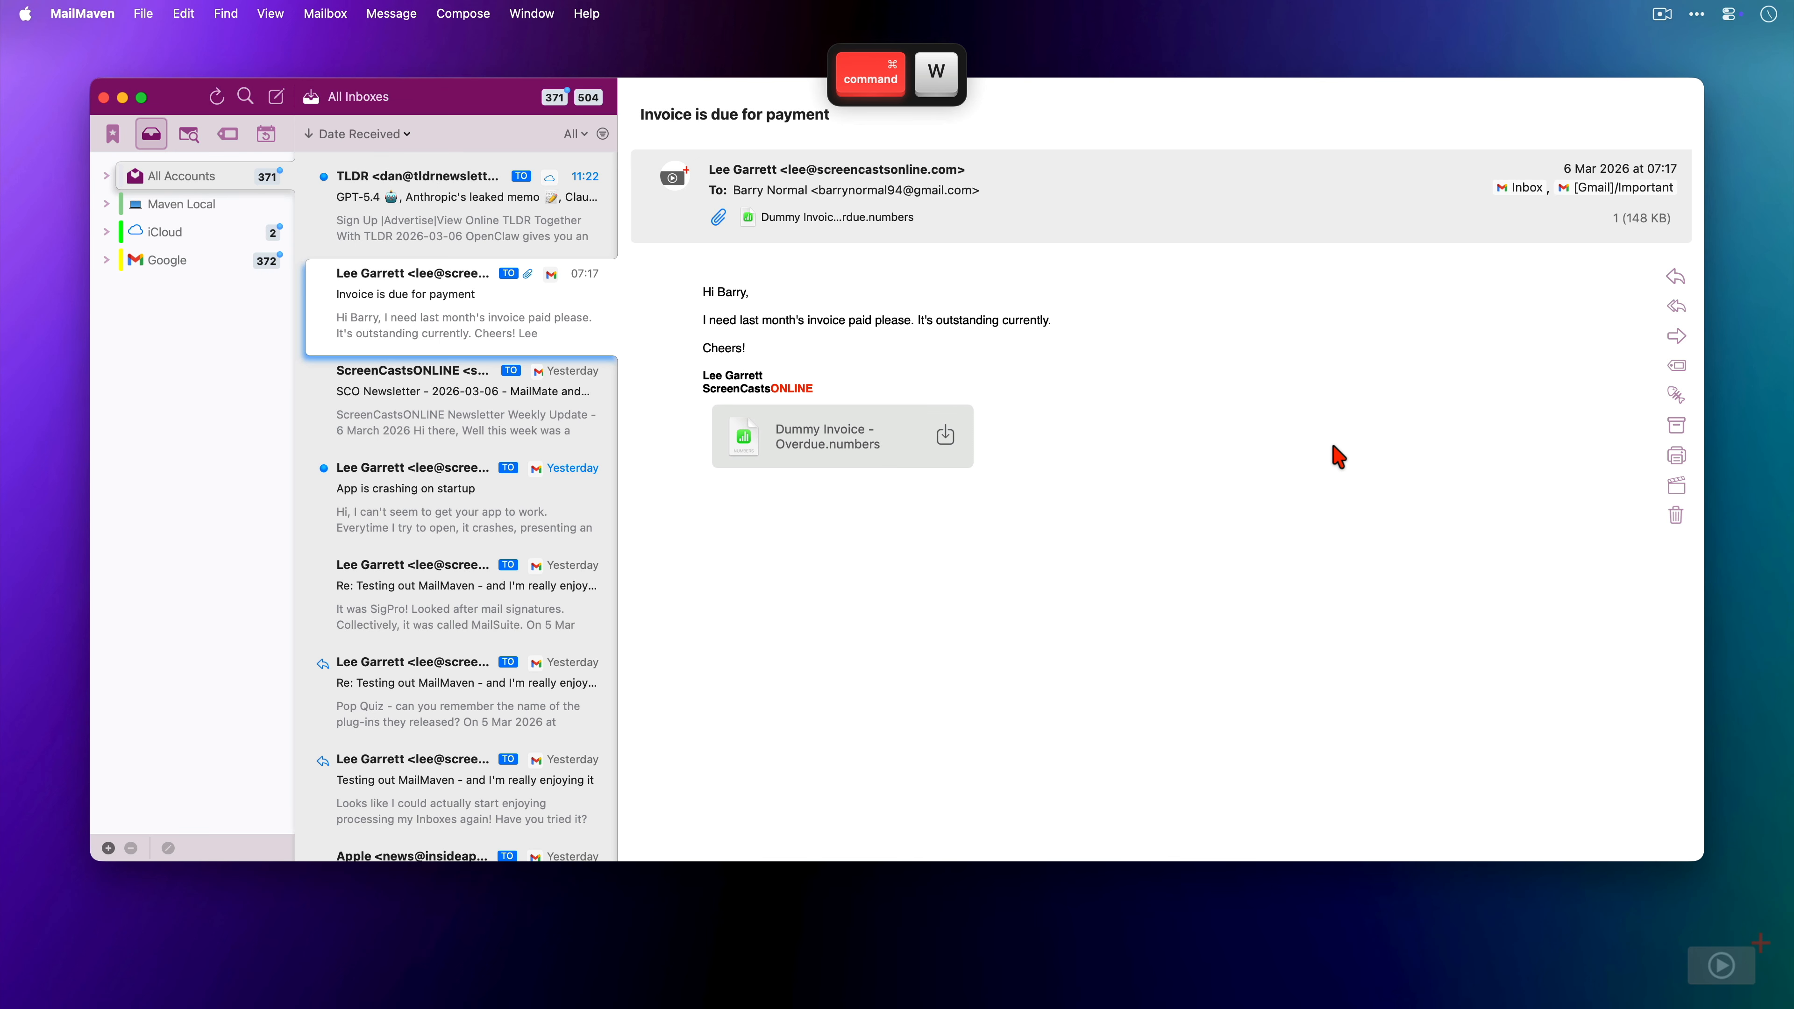
QuickMove the SCO Newsletter message to ScreenCastsONLINE and the "App is crashing on startup" message to Project Drayton
key(Down)
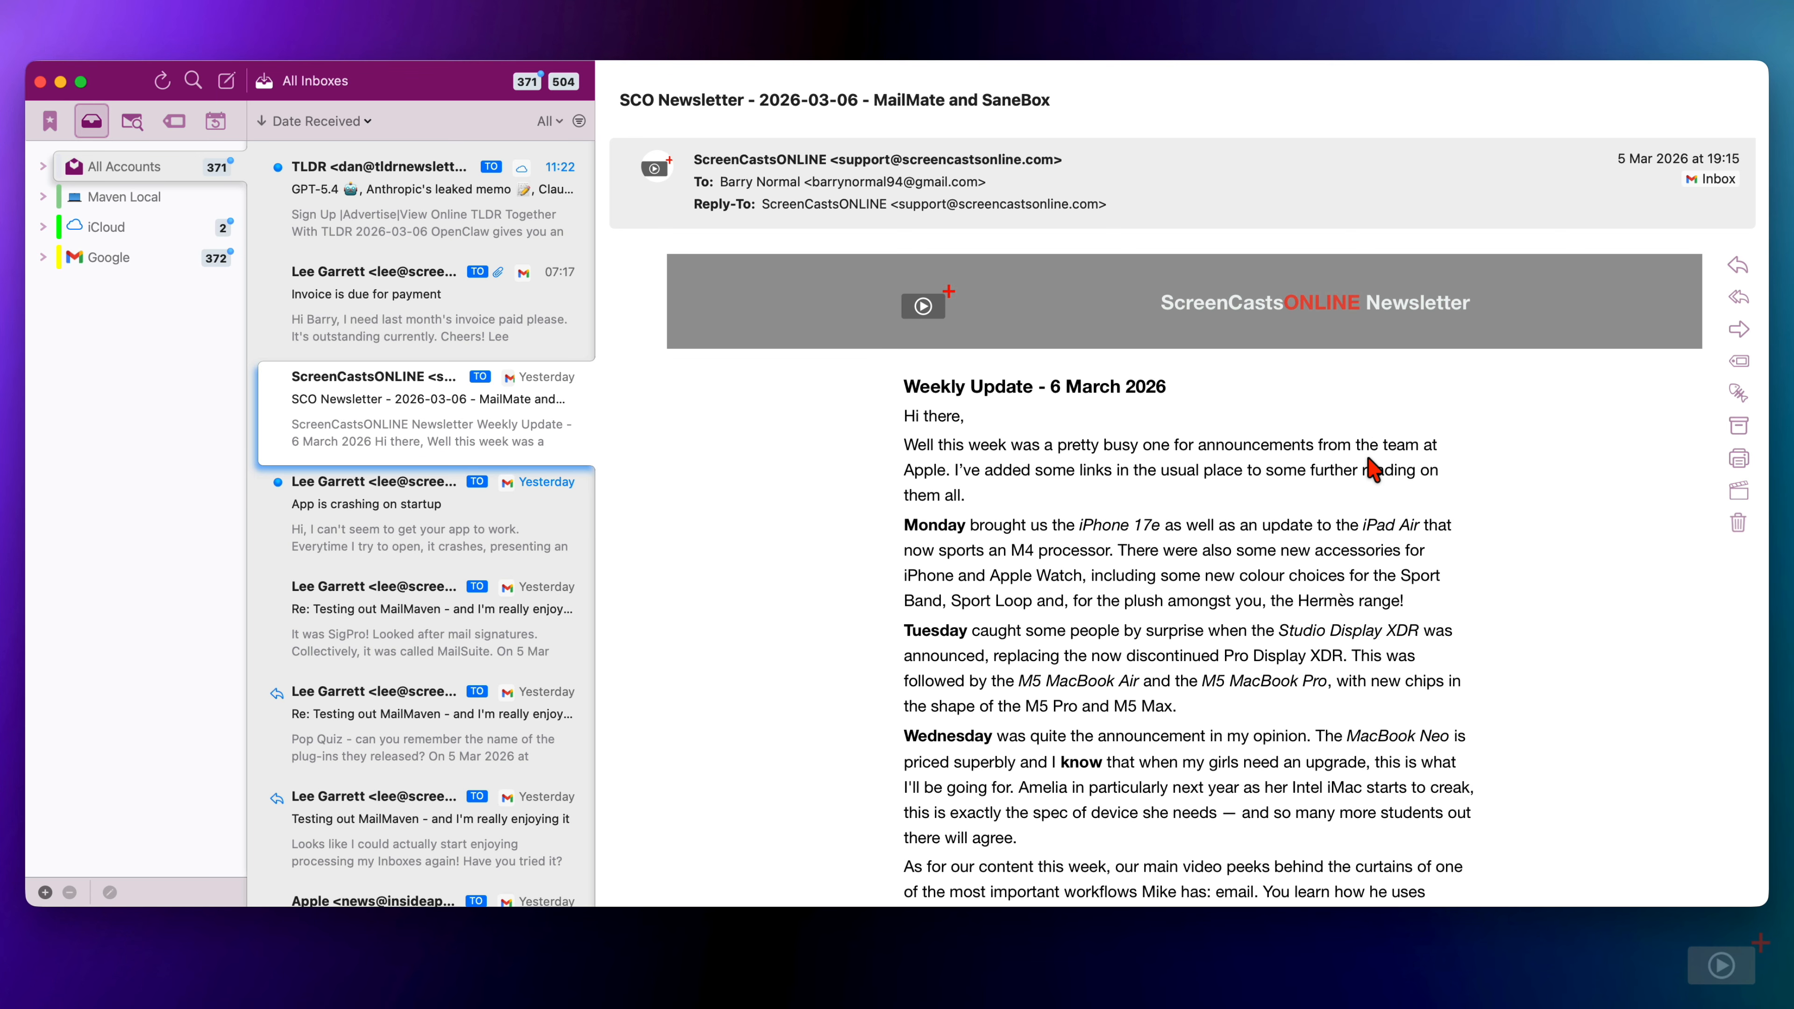
key(F3)
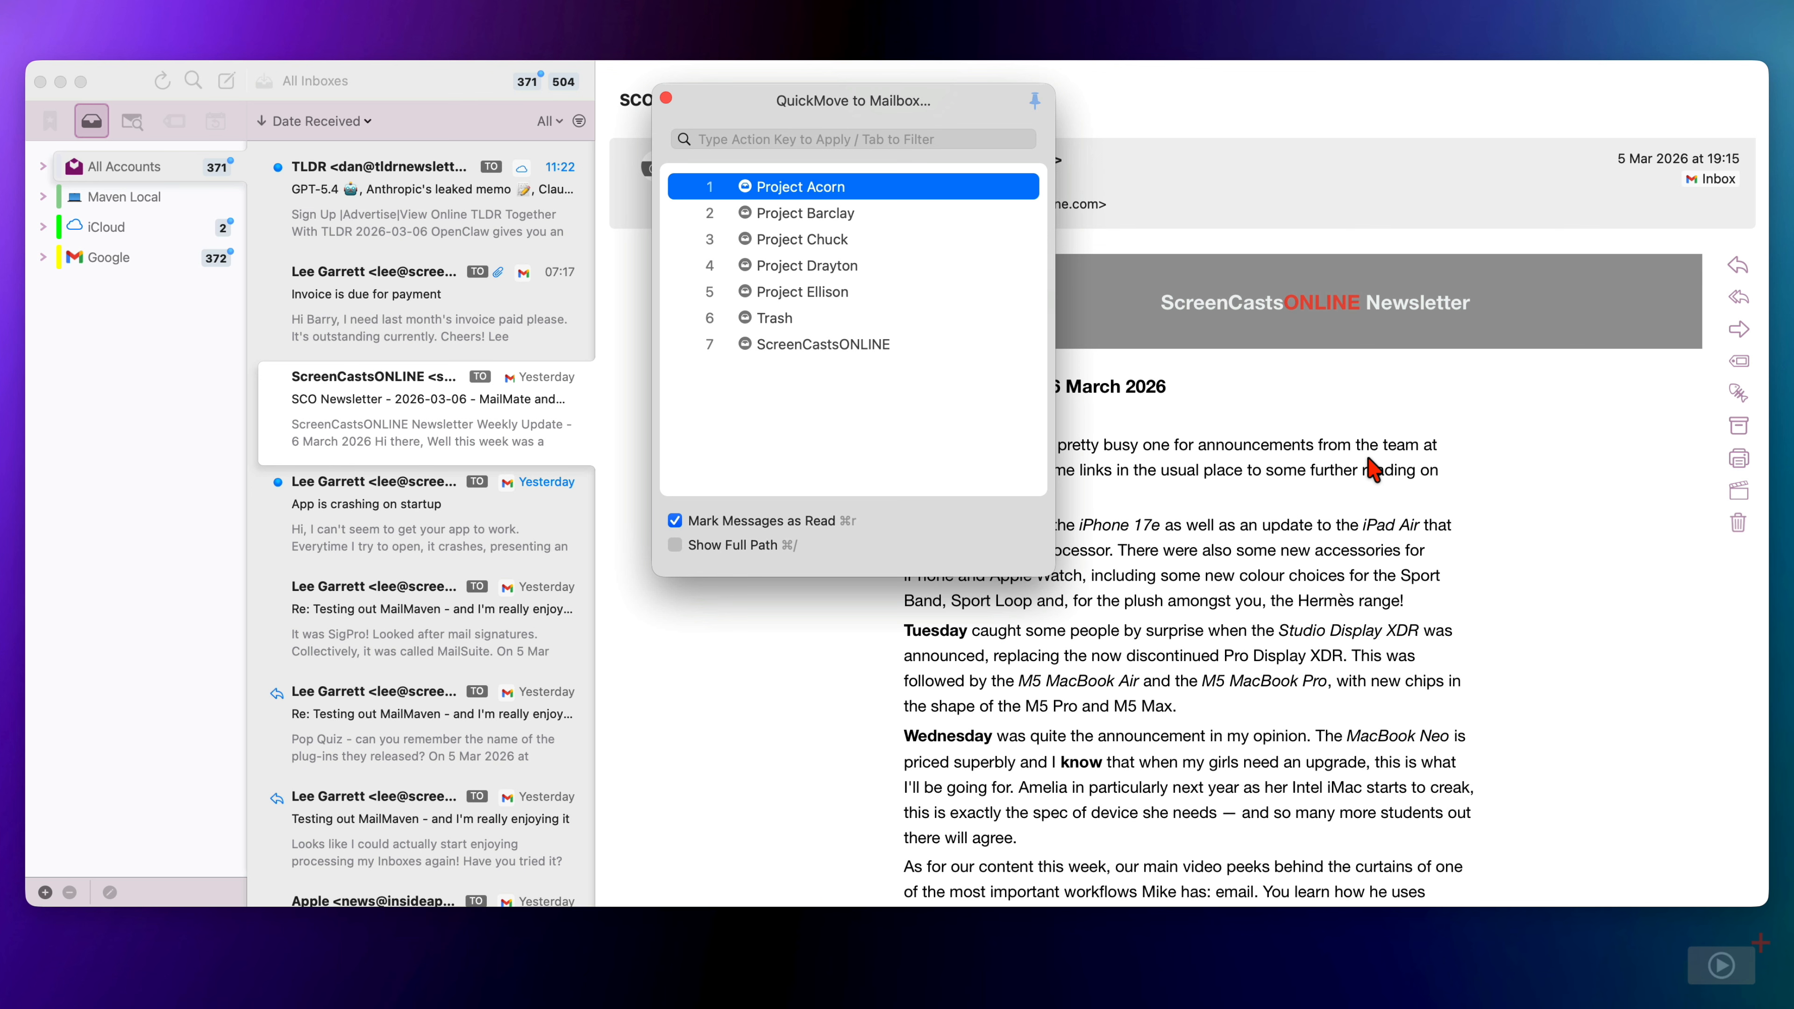
key(7)
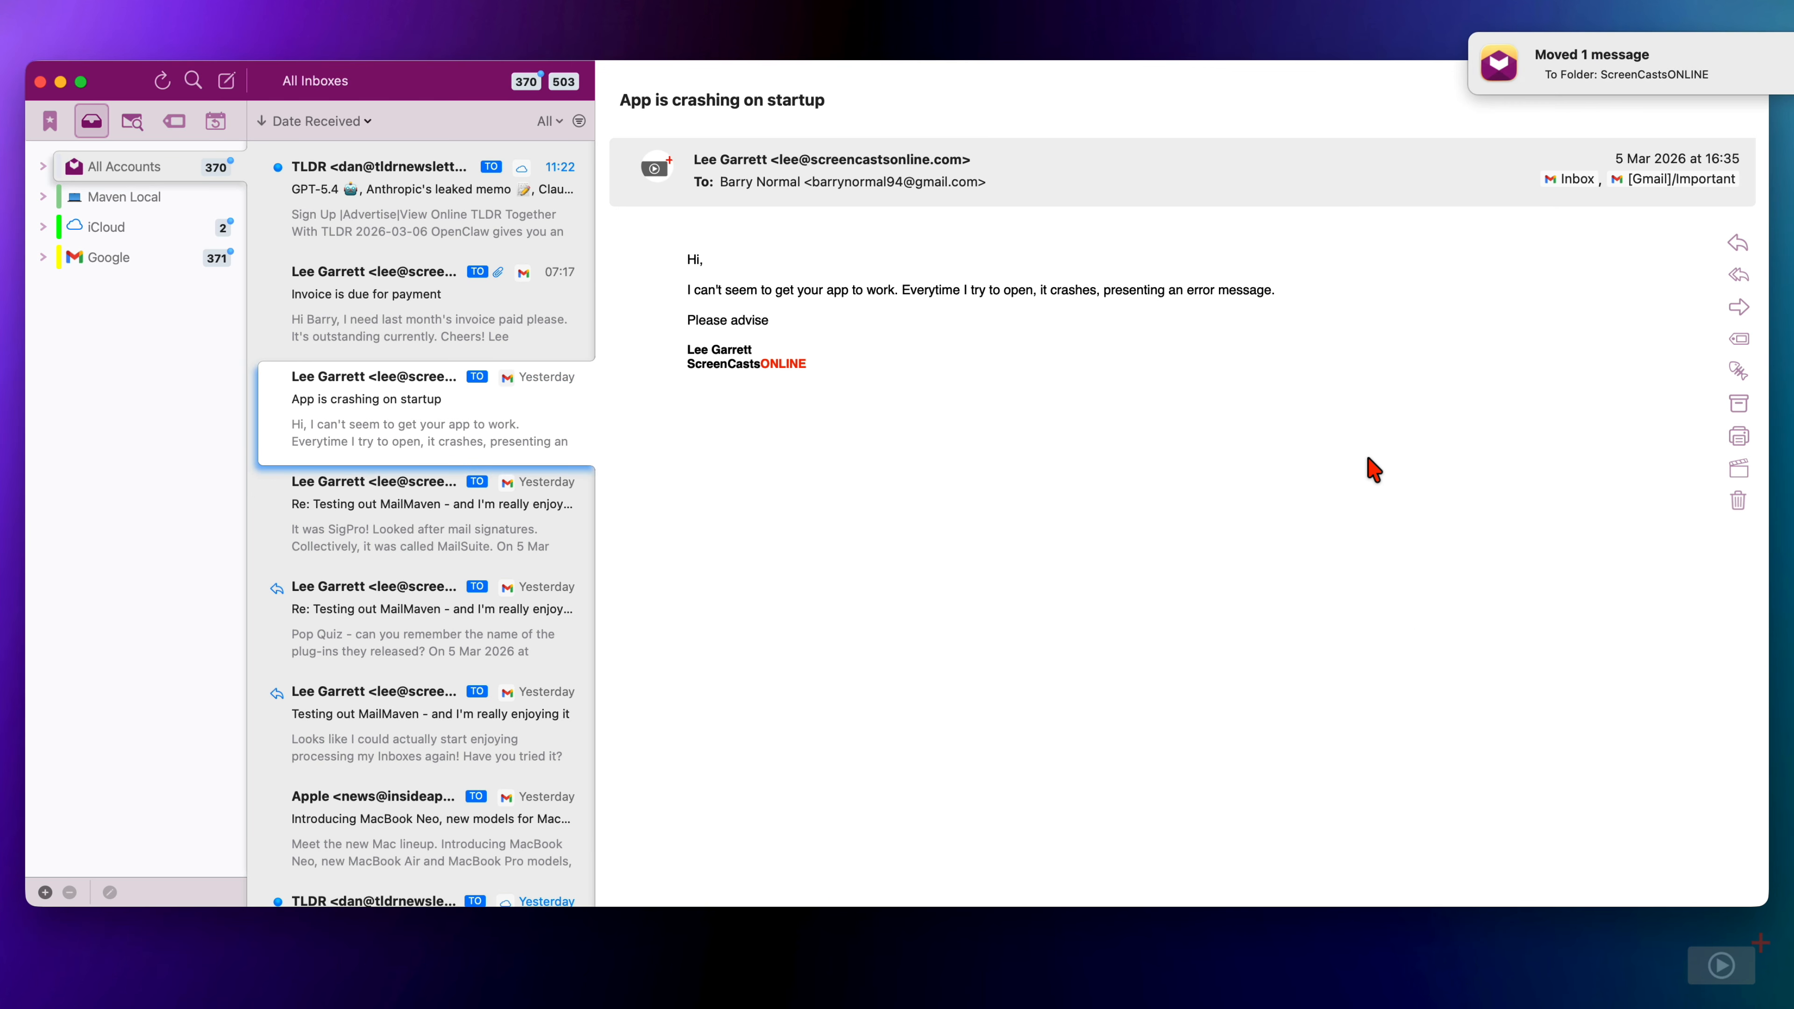
key(F3)
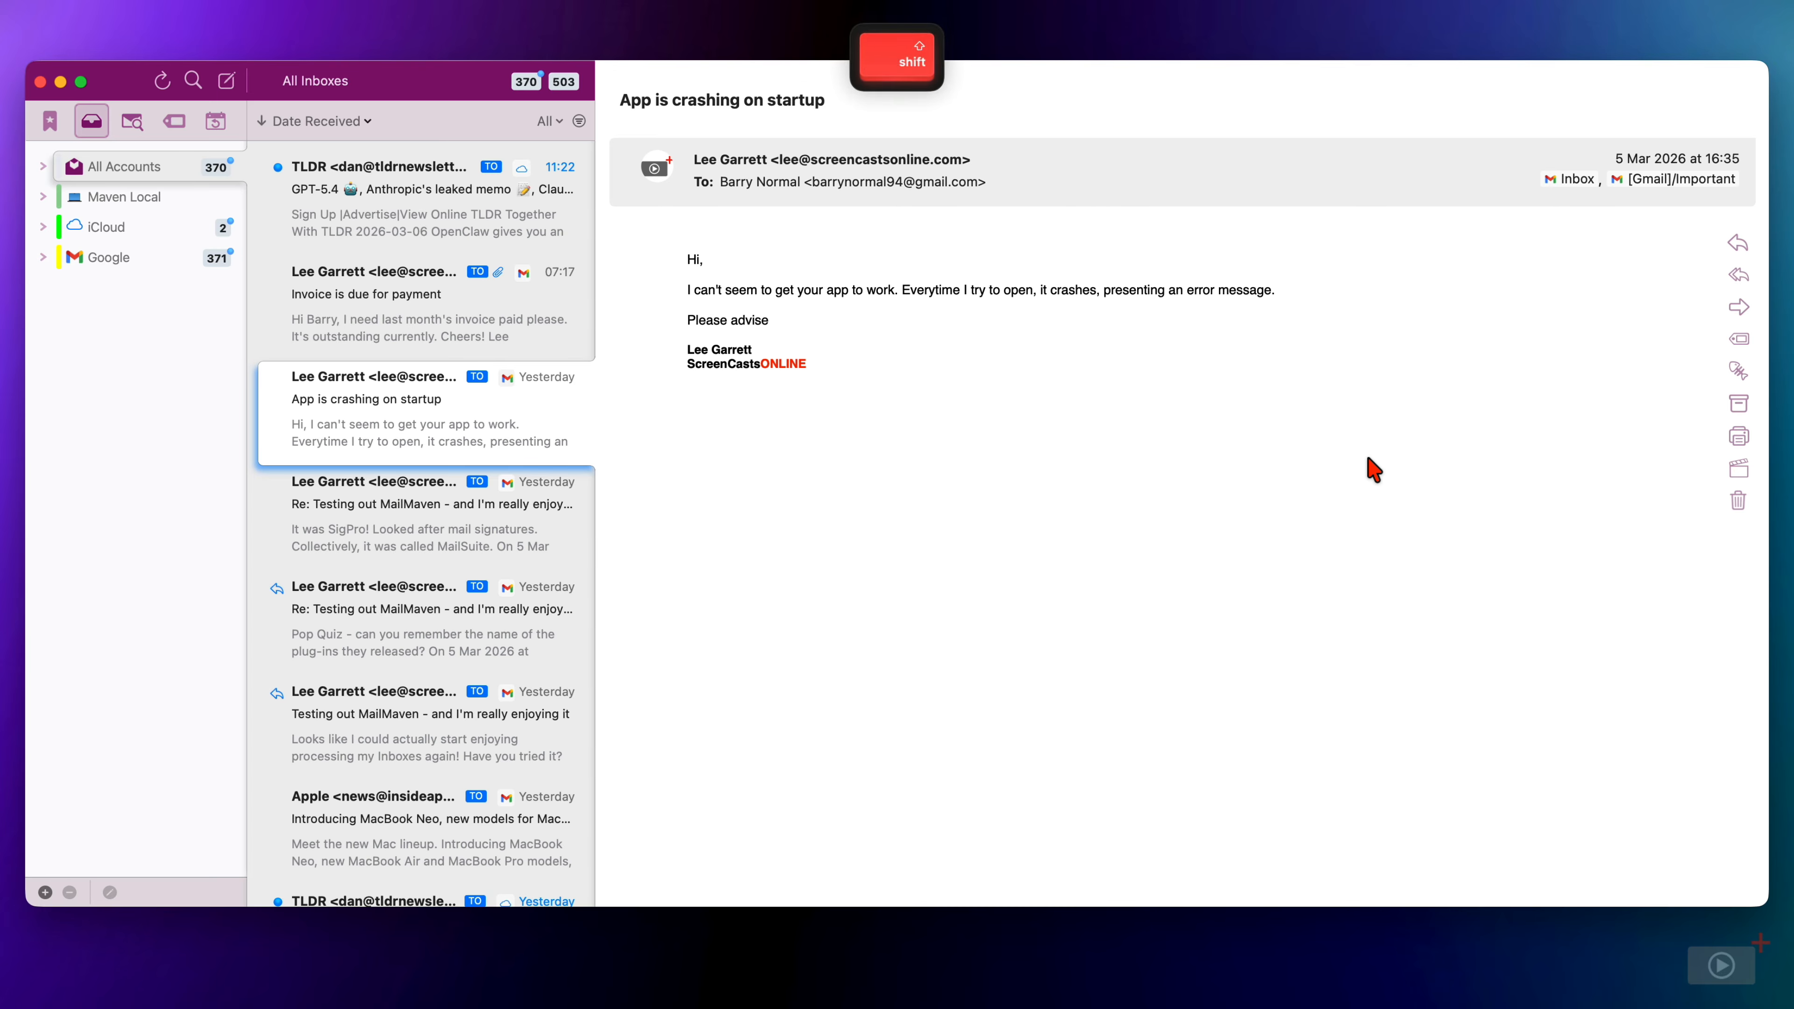
key(4)
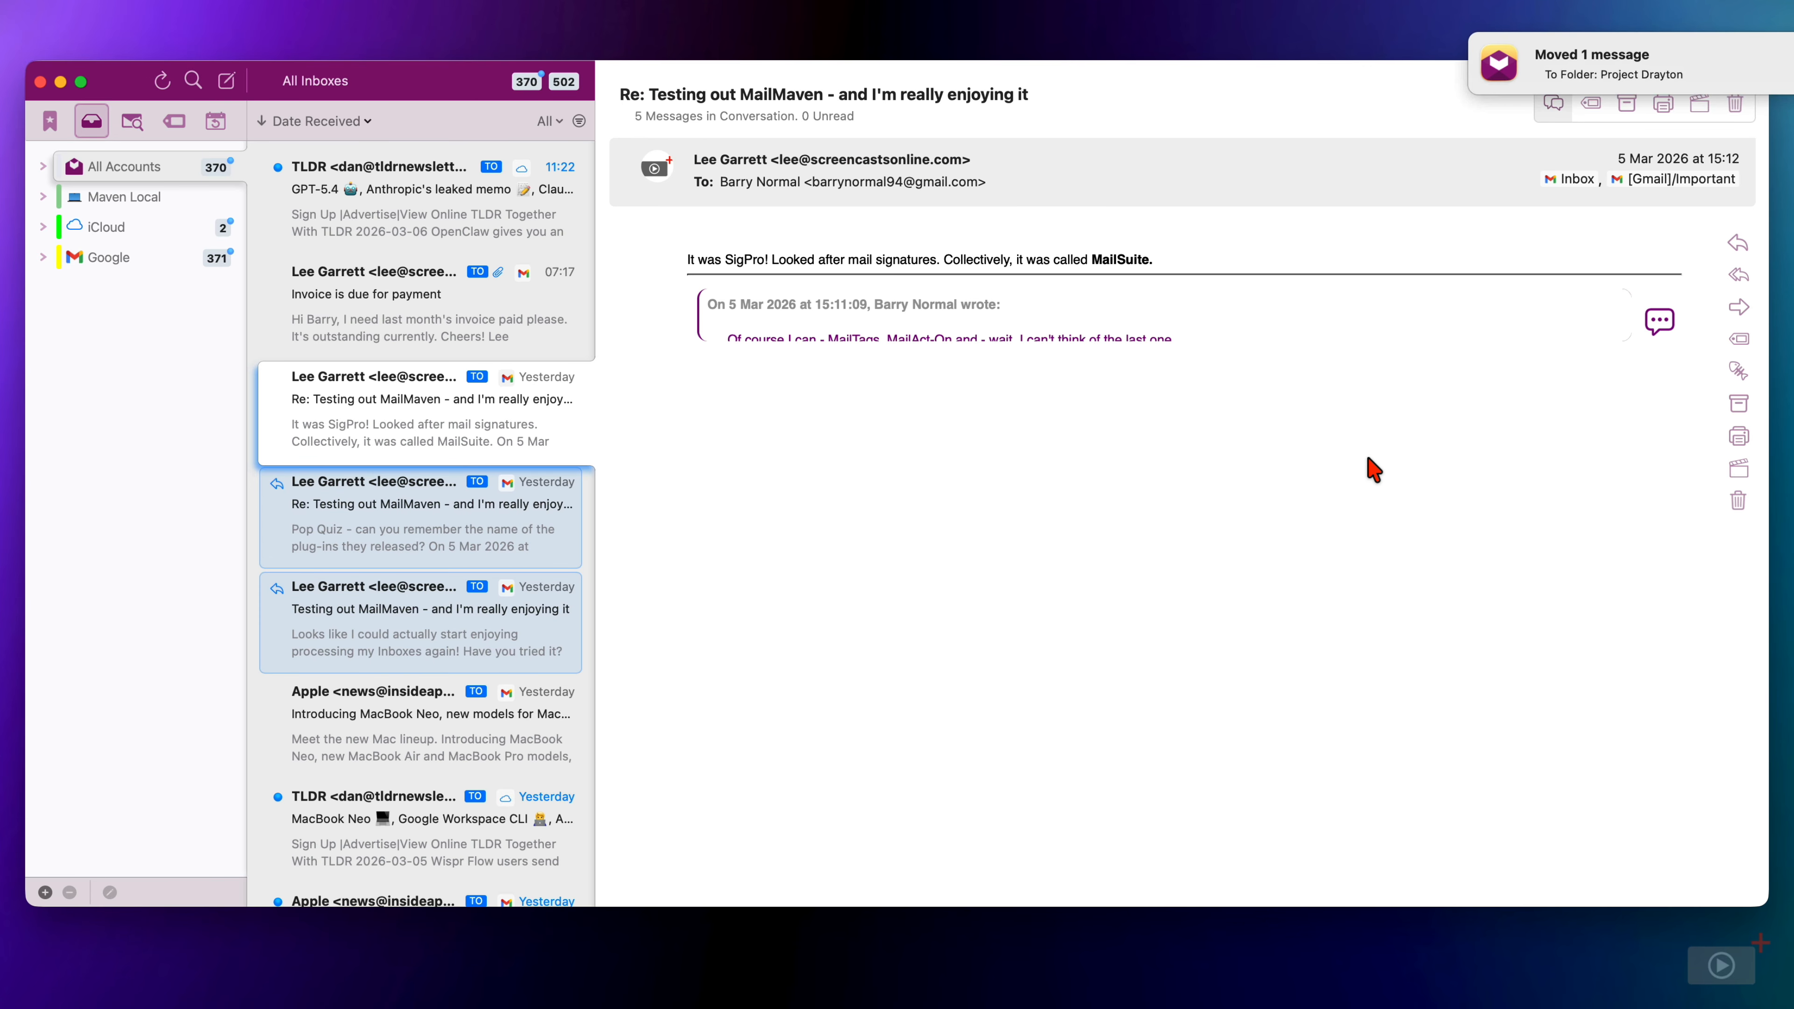
Load the remote content of Apple's "Introducing MacBook Neo" message and QuickMove the message to Project Barclay
key(Down)
key(Down)
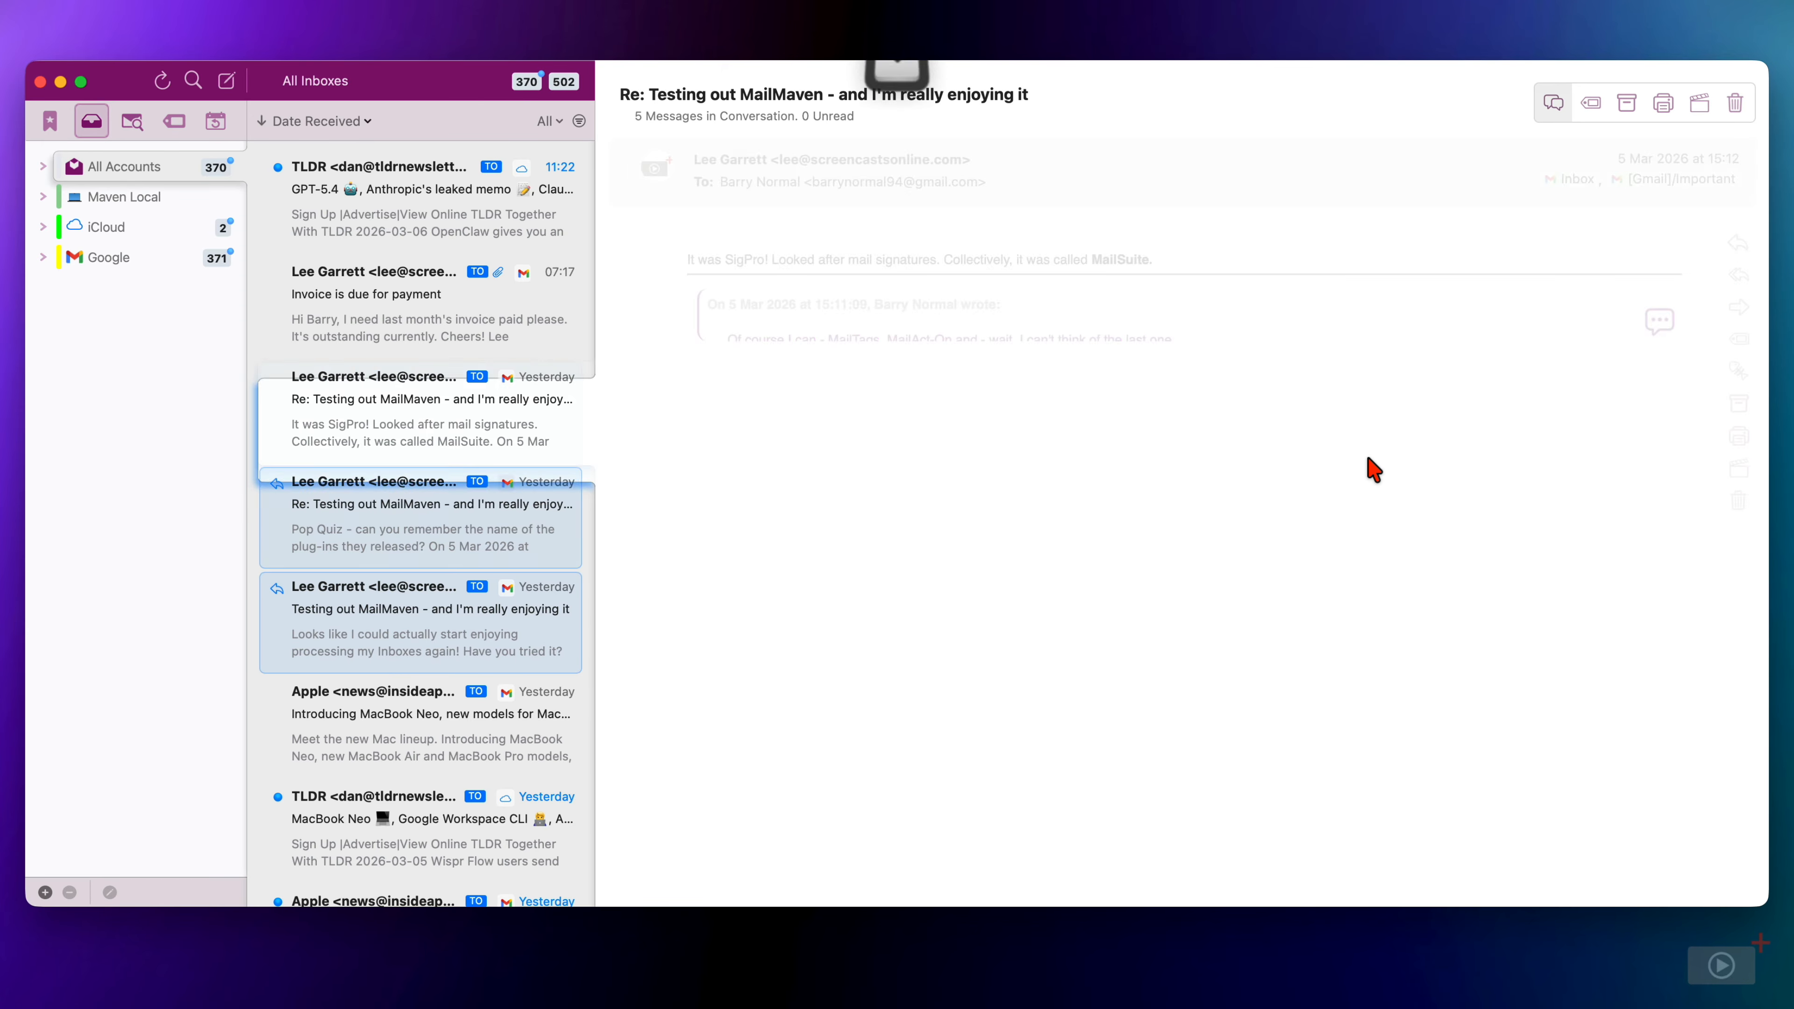
key(Down)
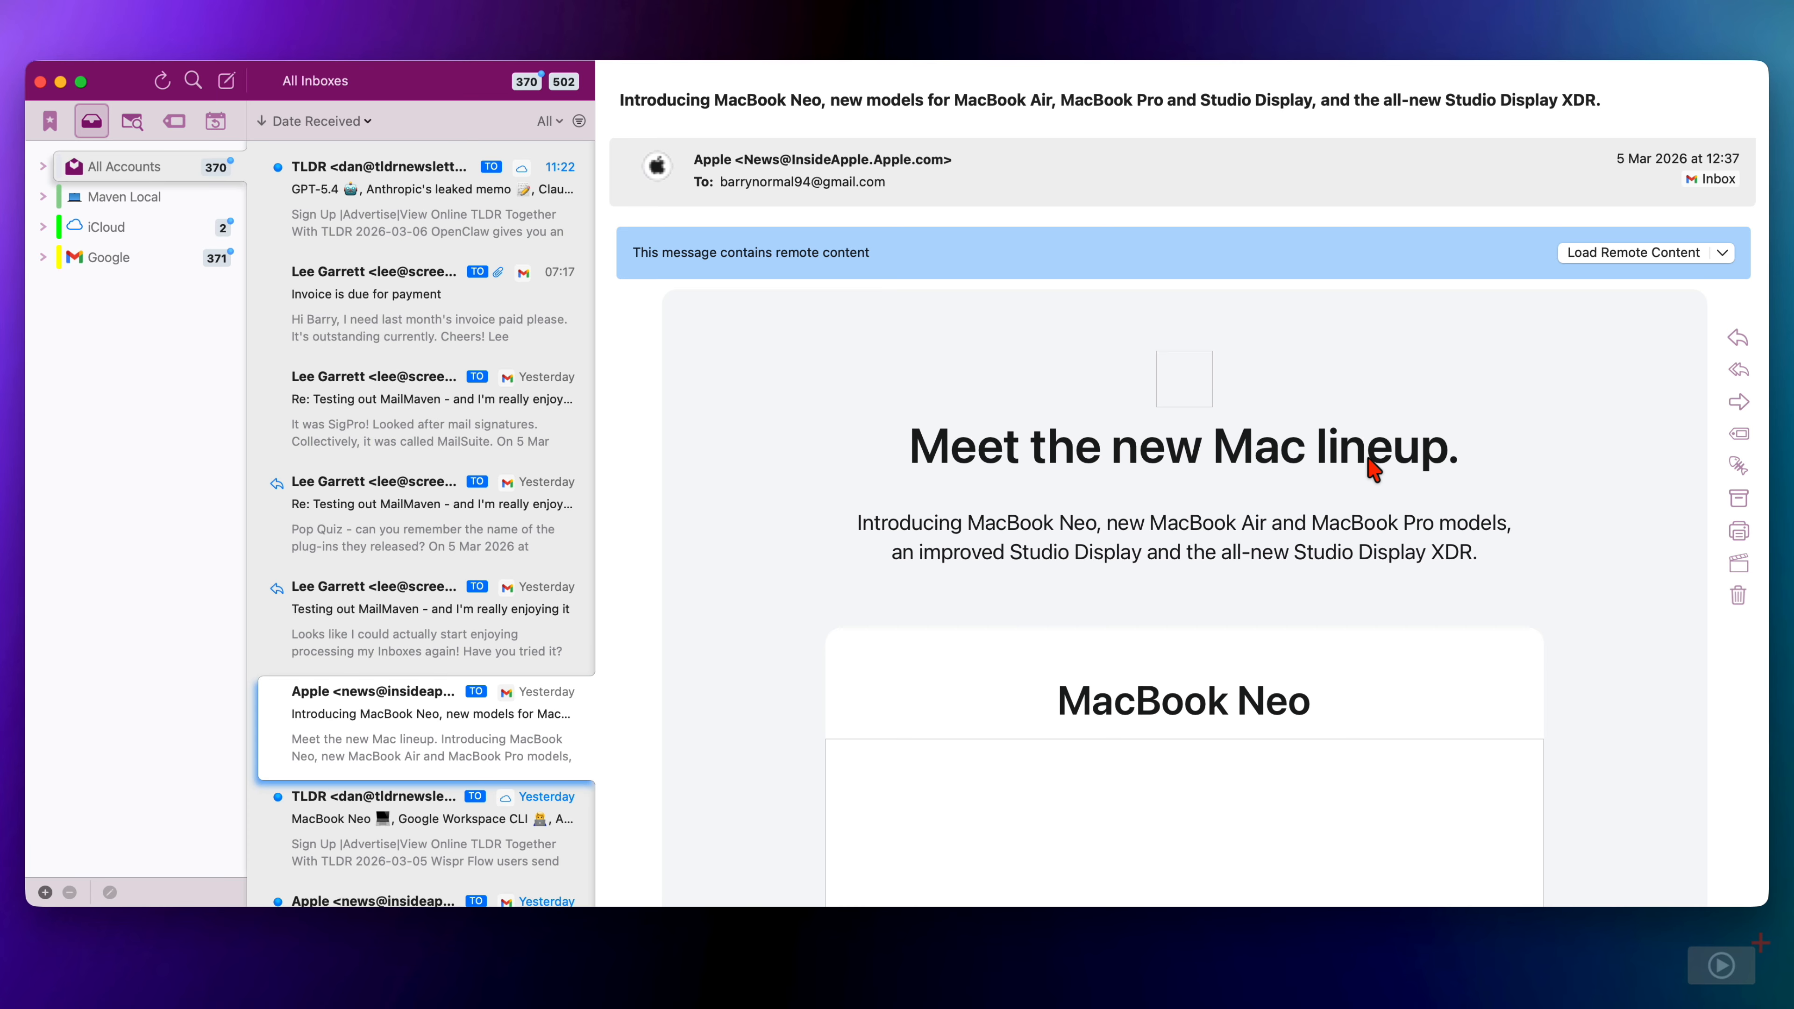
click(1631, 255)
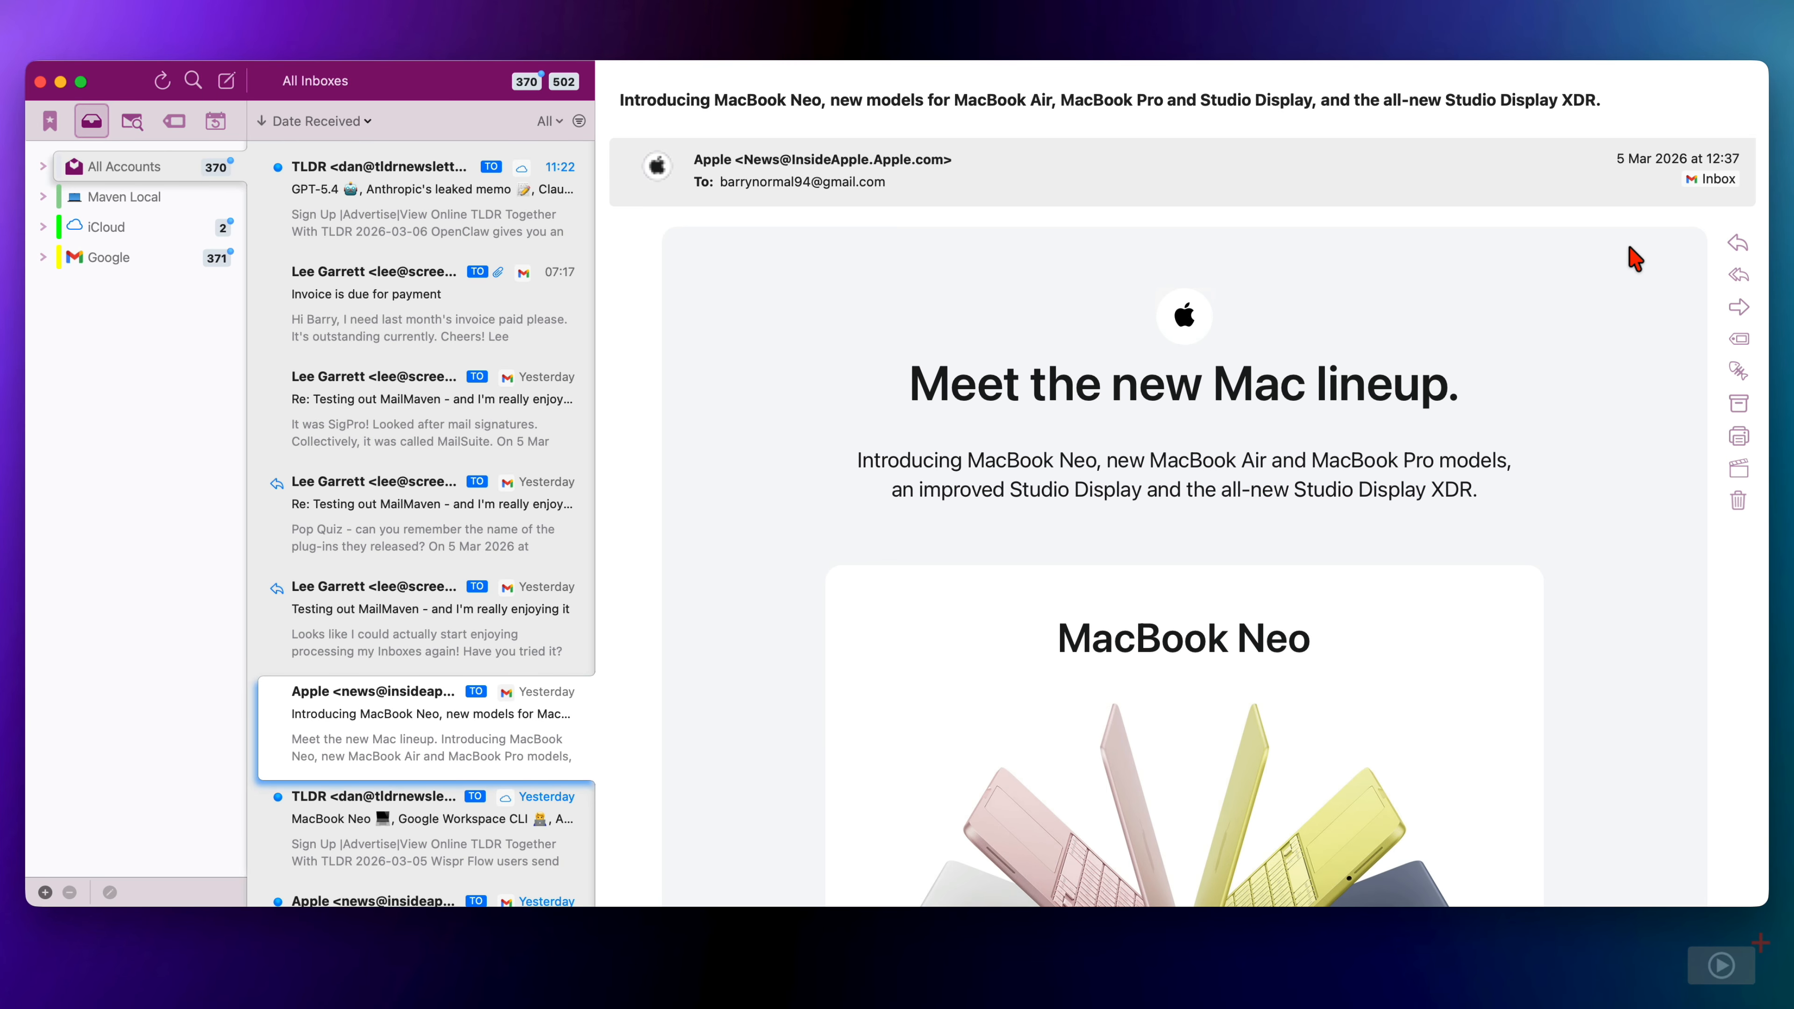
key(F3)
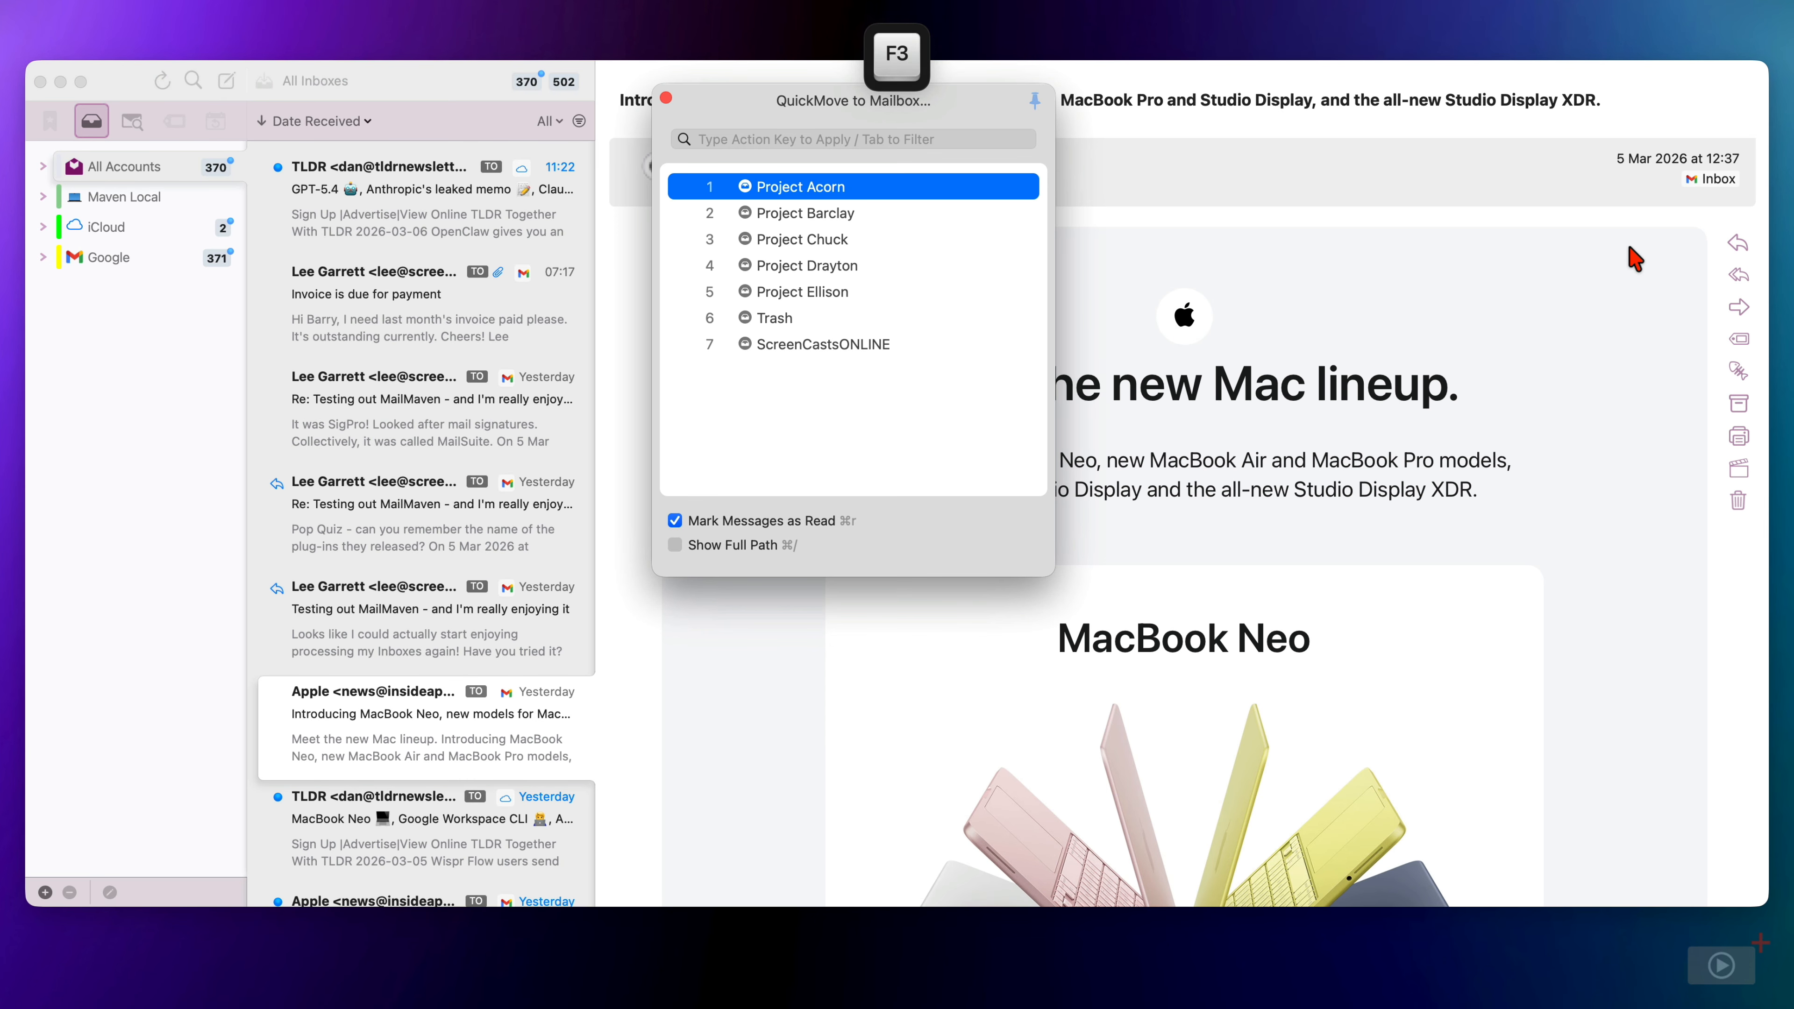
key(2)
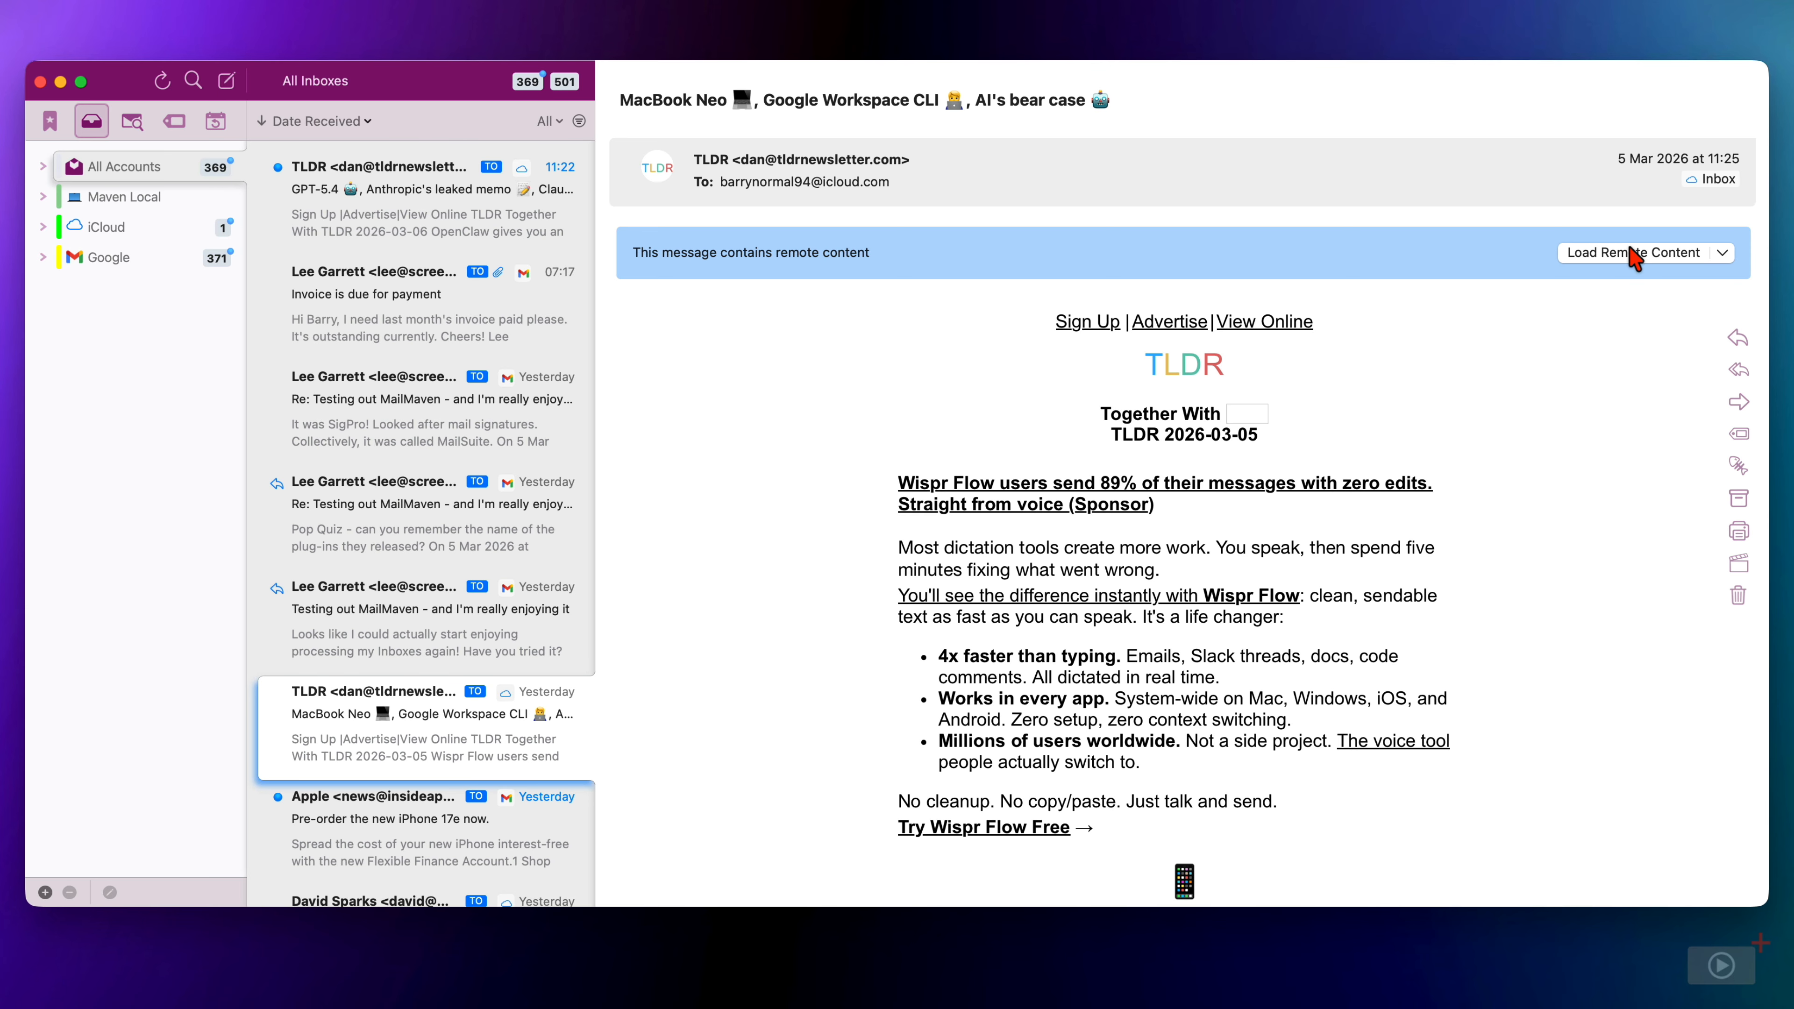
View the Open Mailbox folder chooser from the list of available actions and dismiss it without choosing a folder
key(F1)
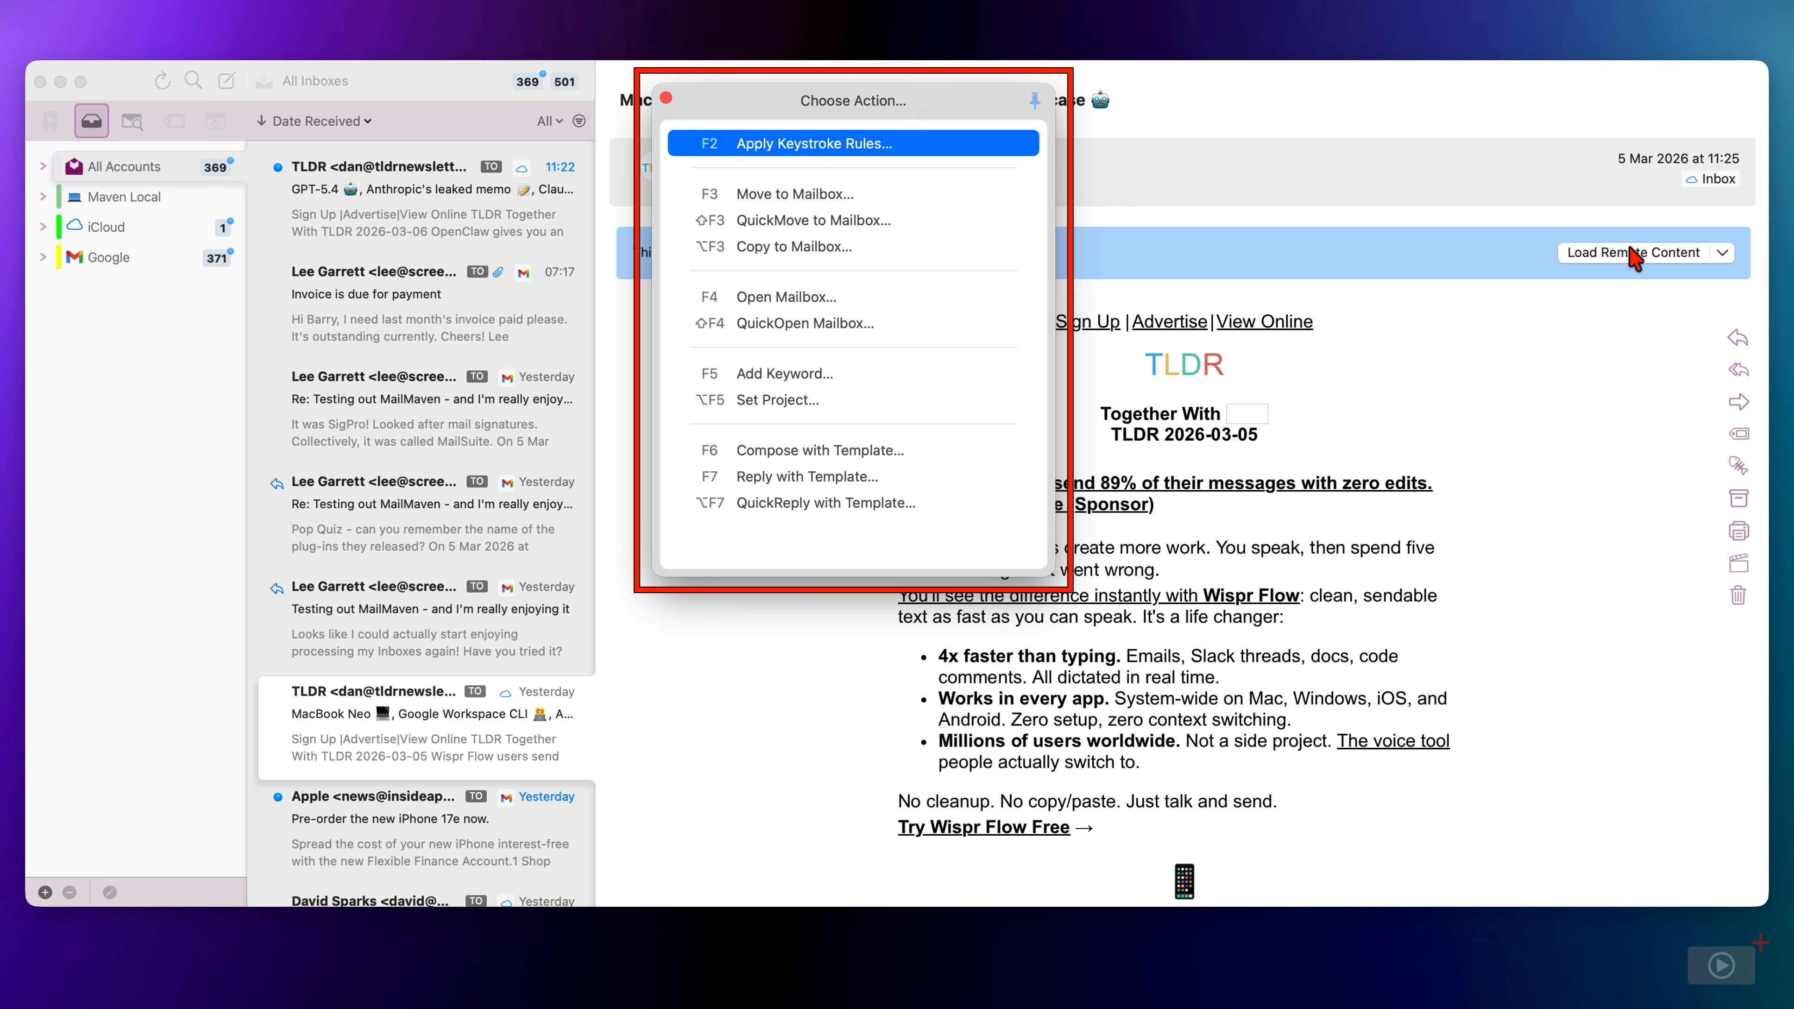
key(Down)
key(Down)
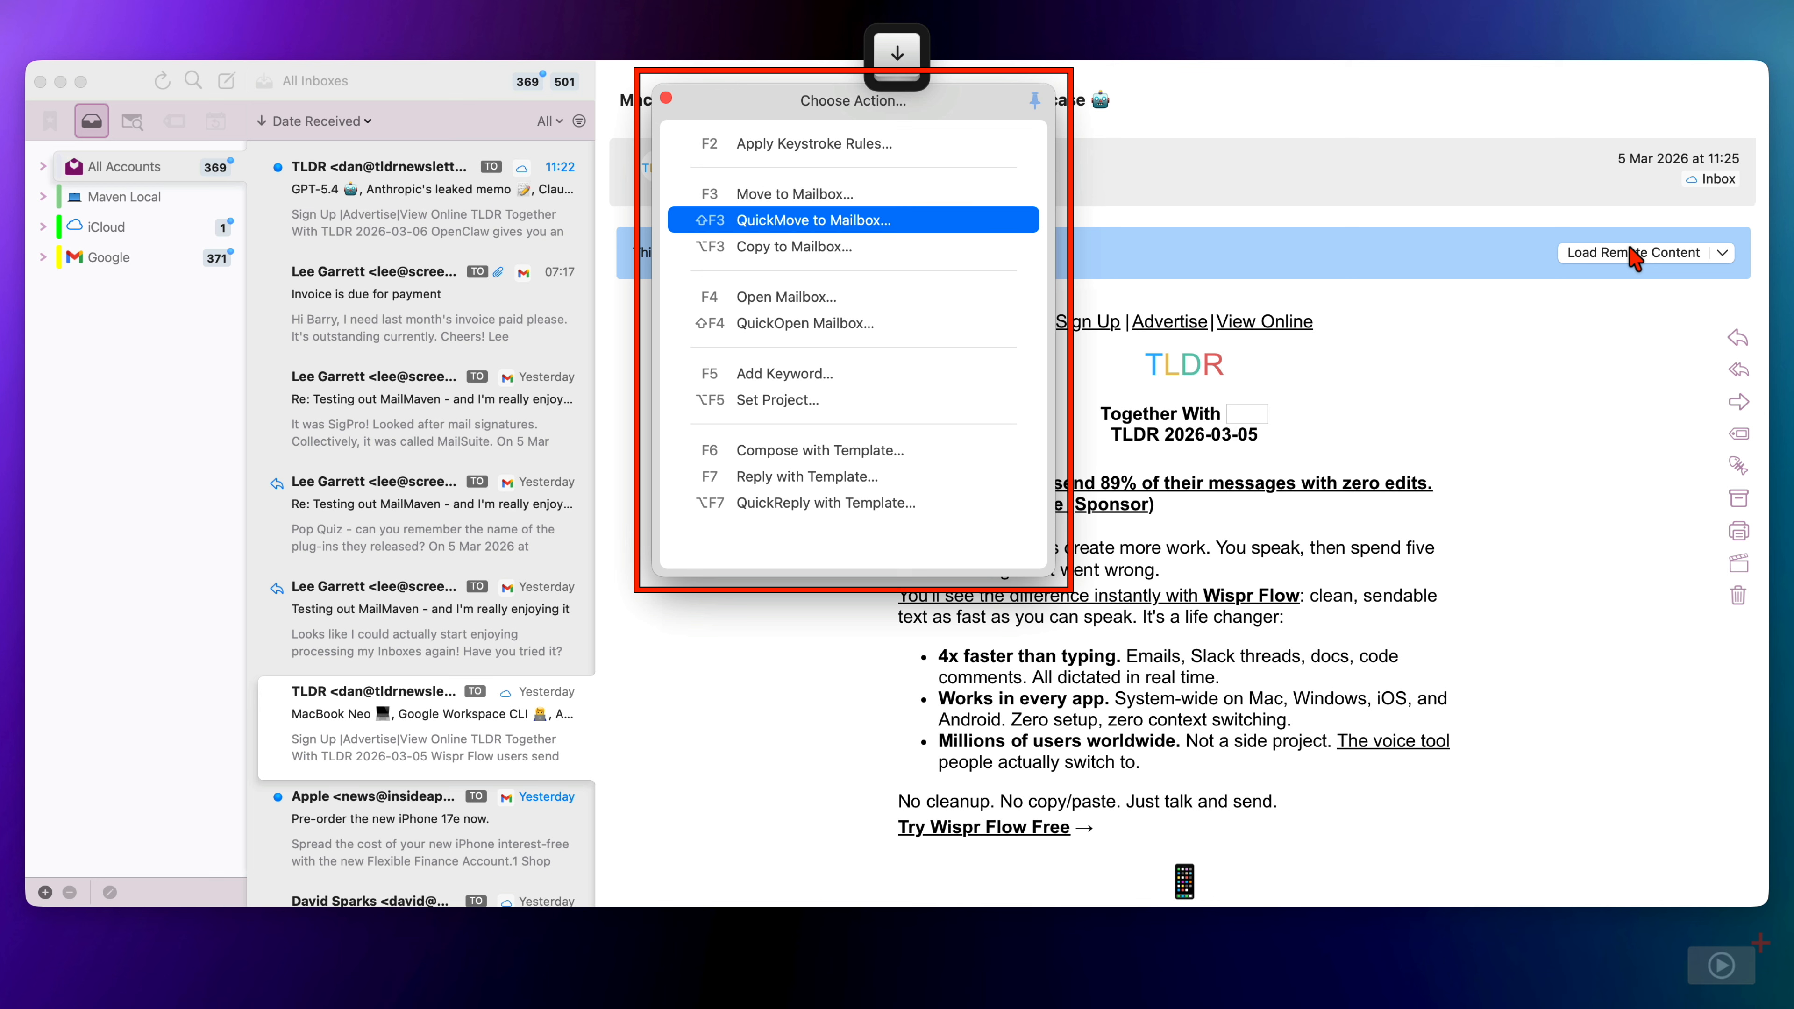
key(Down)
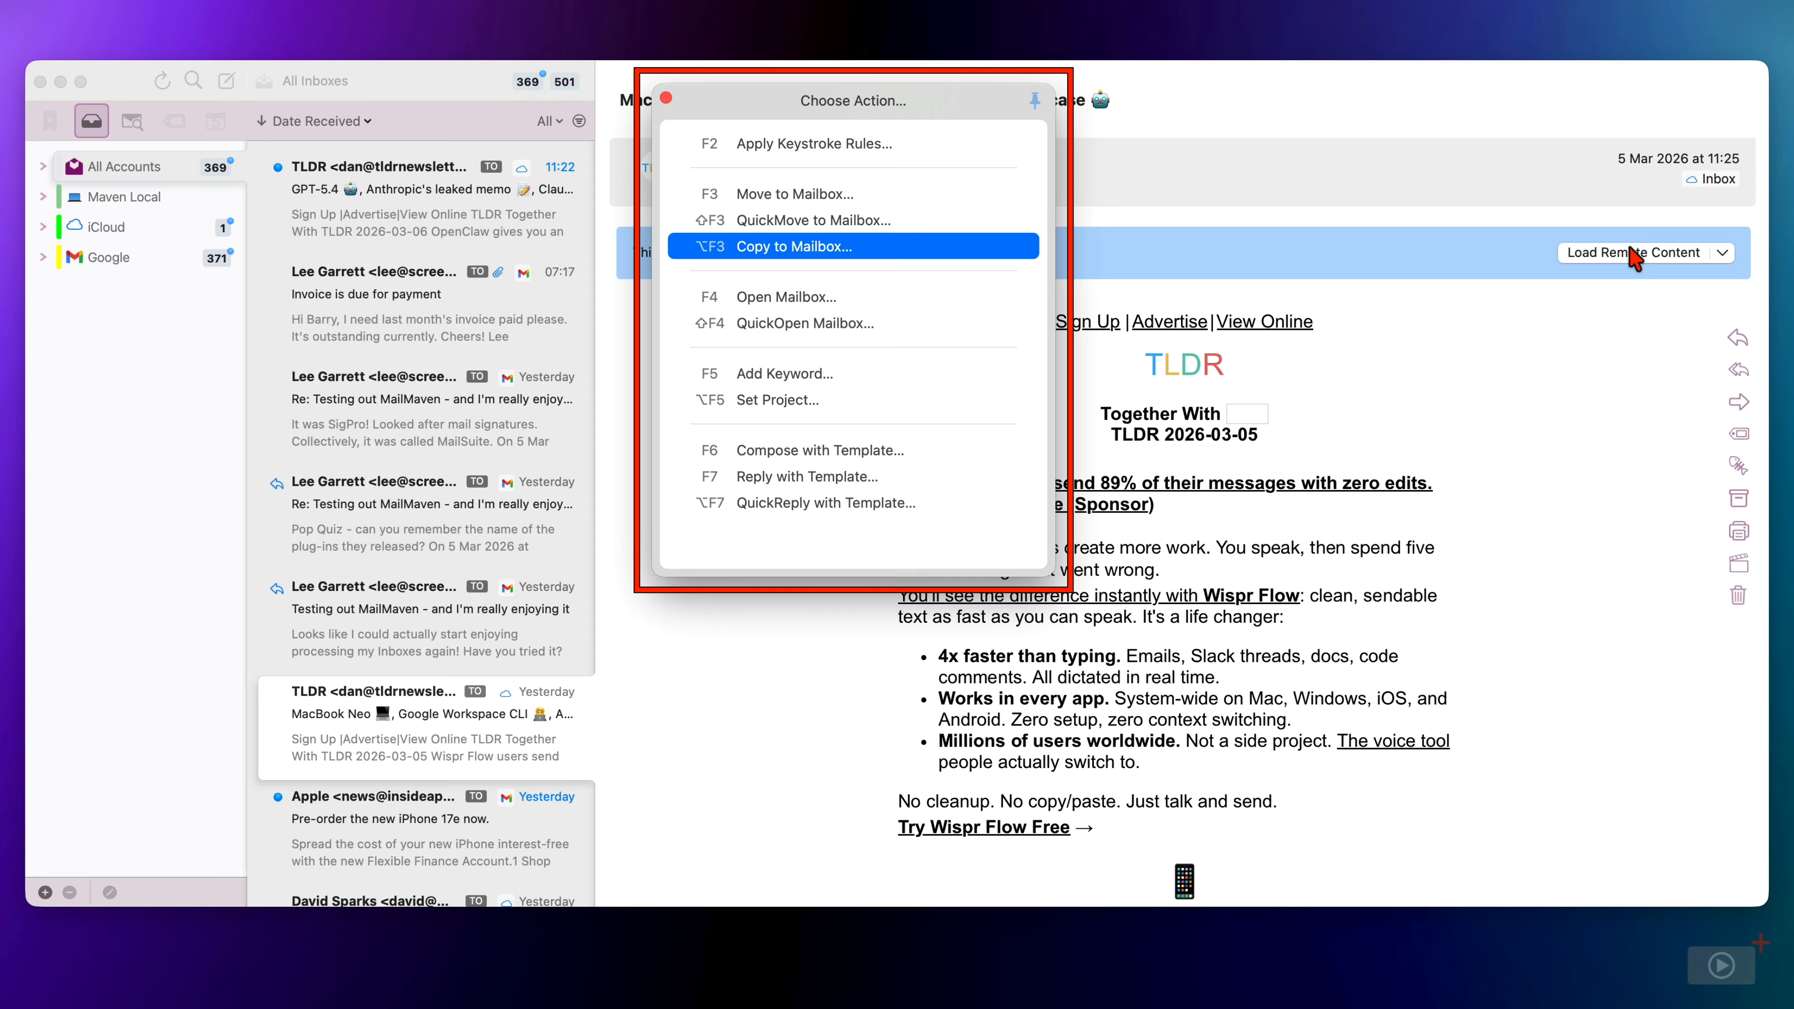
key(Down)
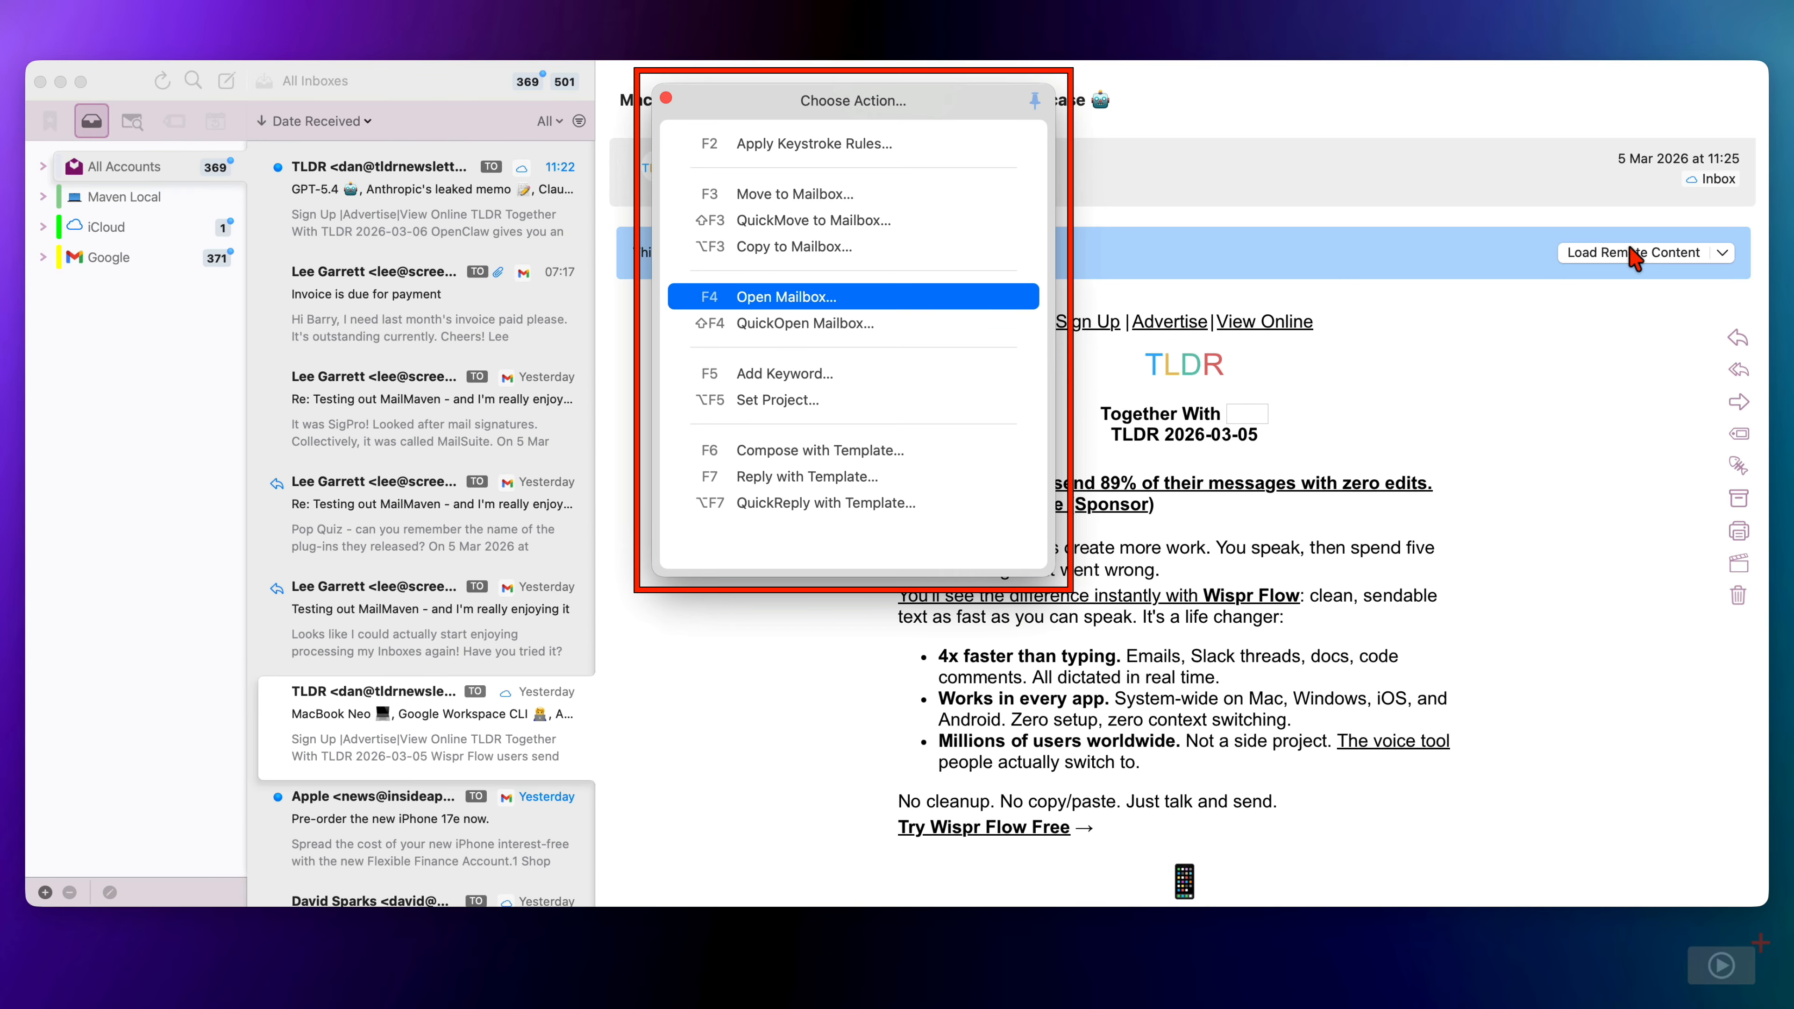
key(Return)
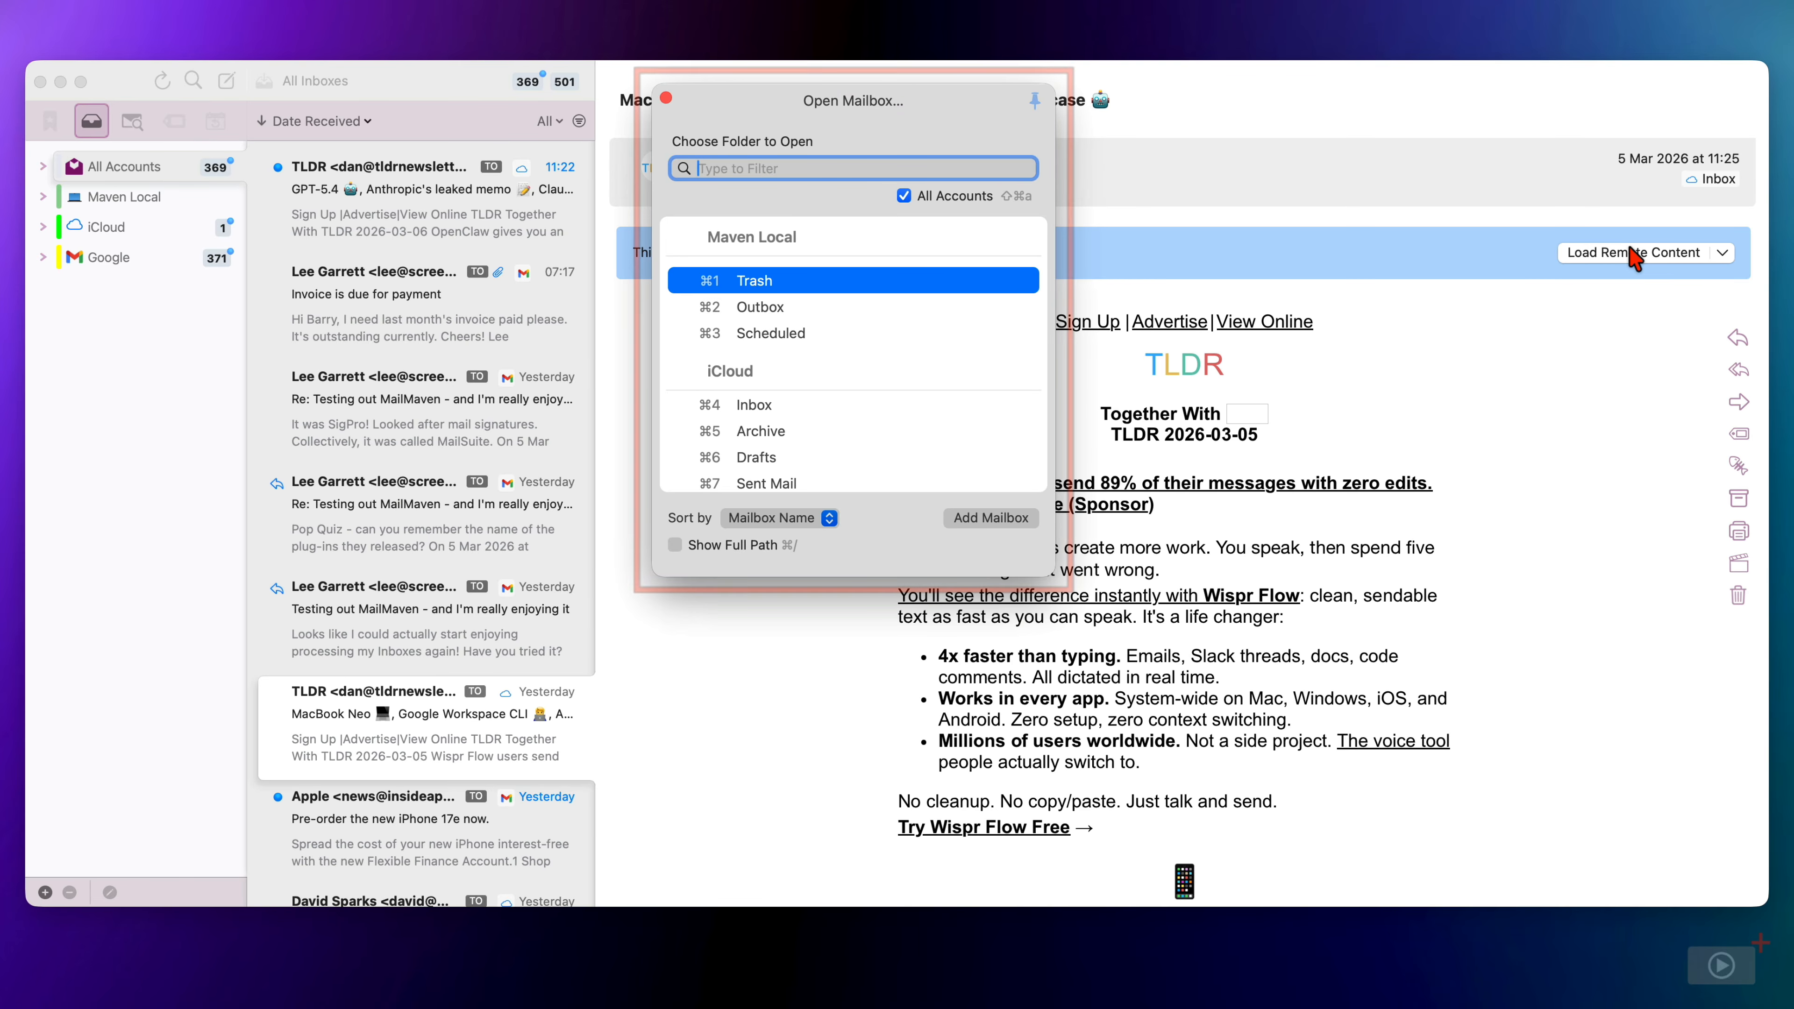
key(Escape)
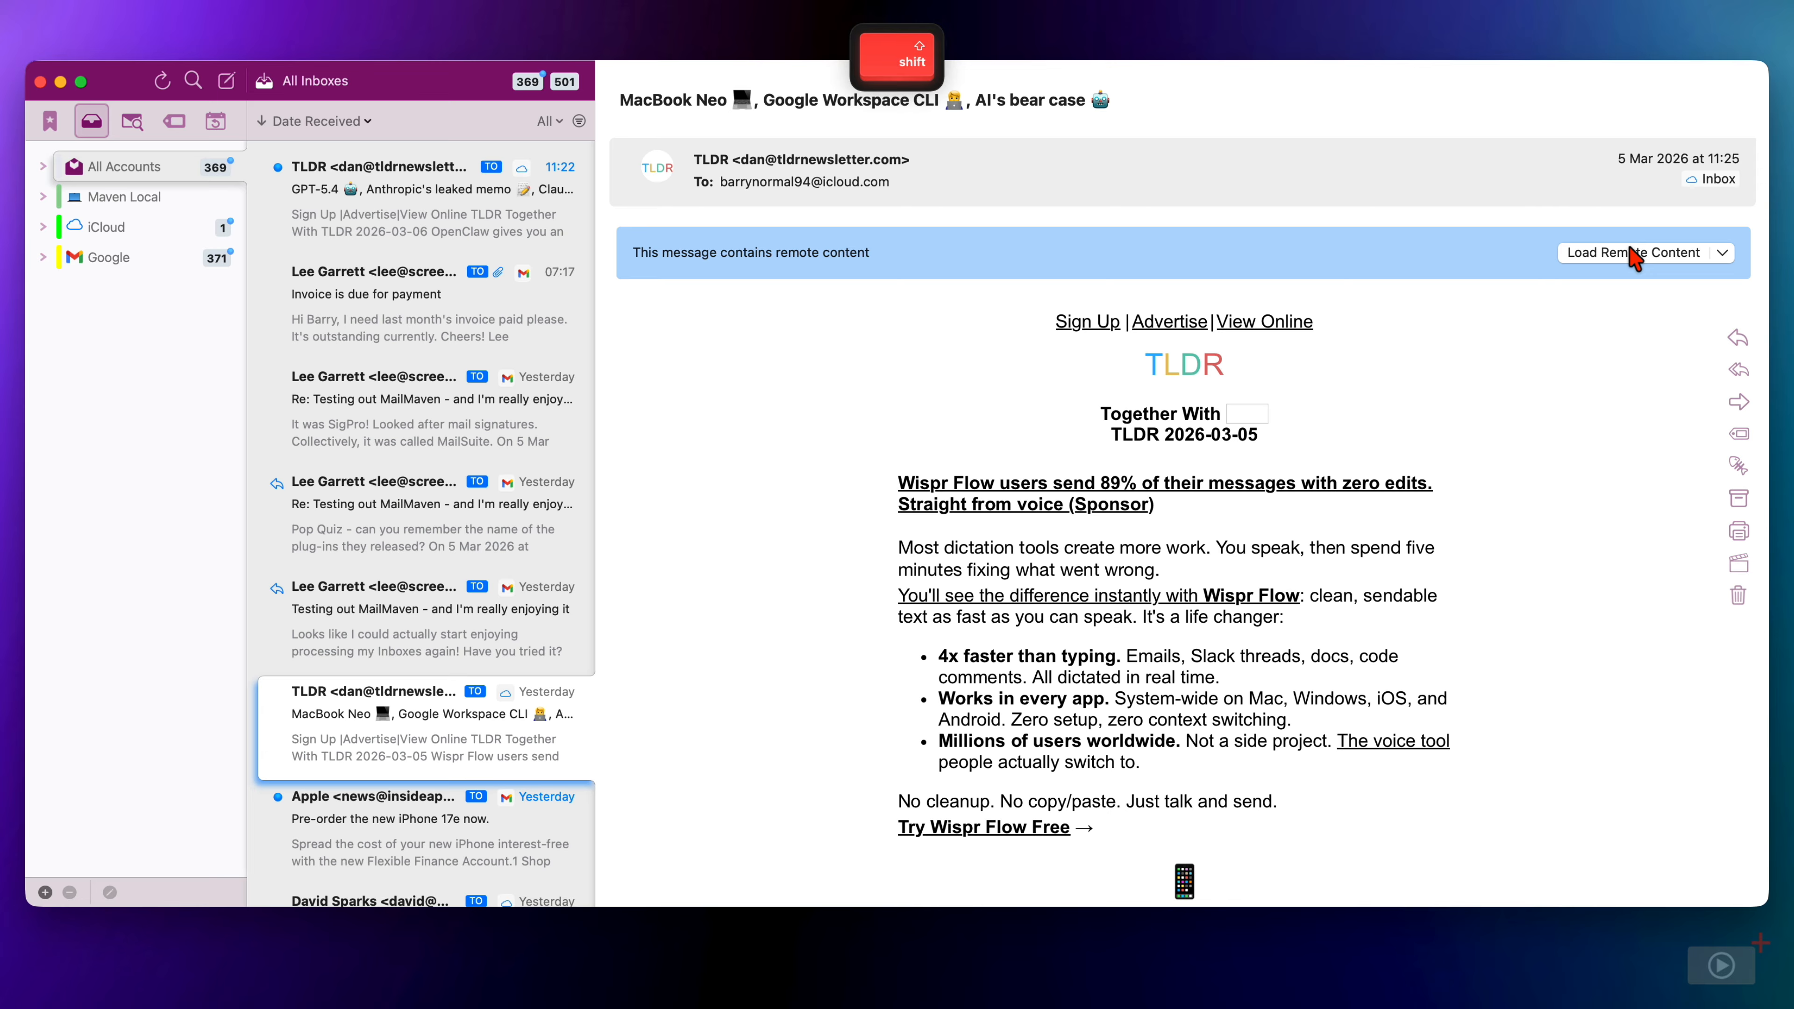
Open the Project Barclay mailbox using QuickOpen
key(F4)
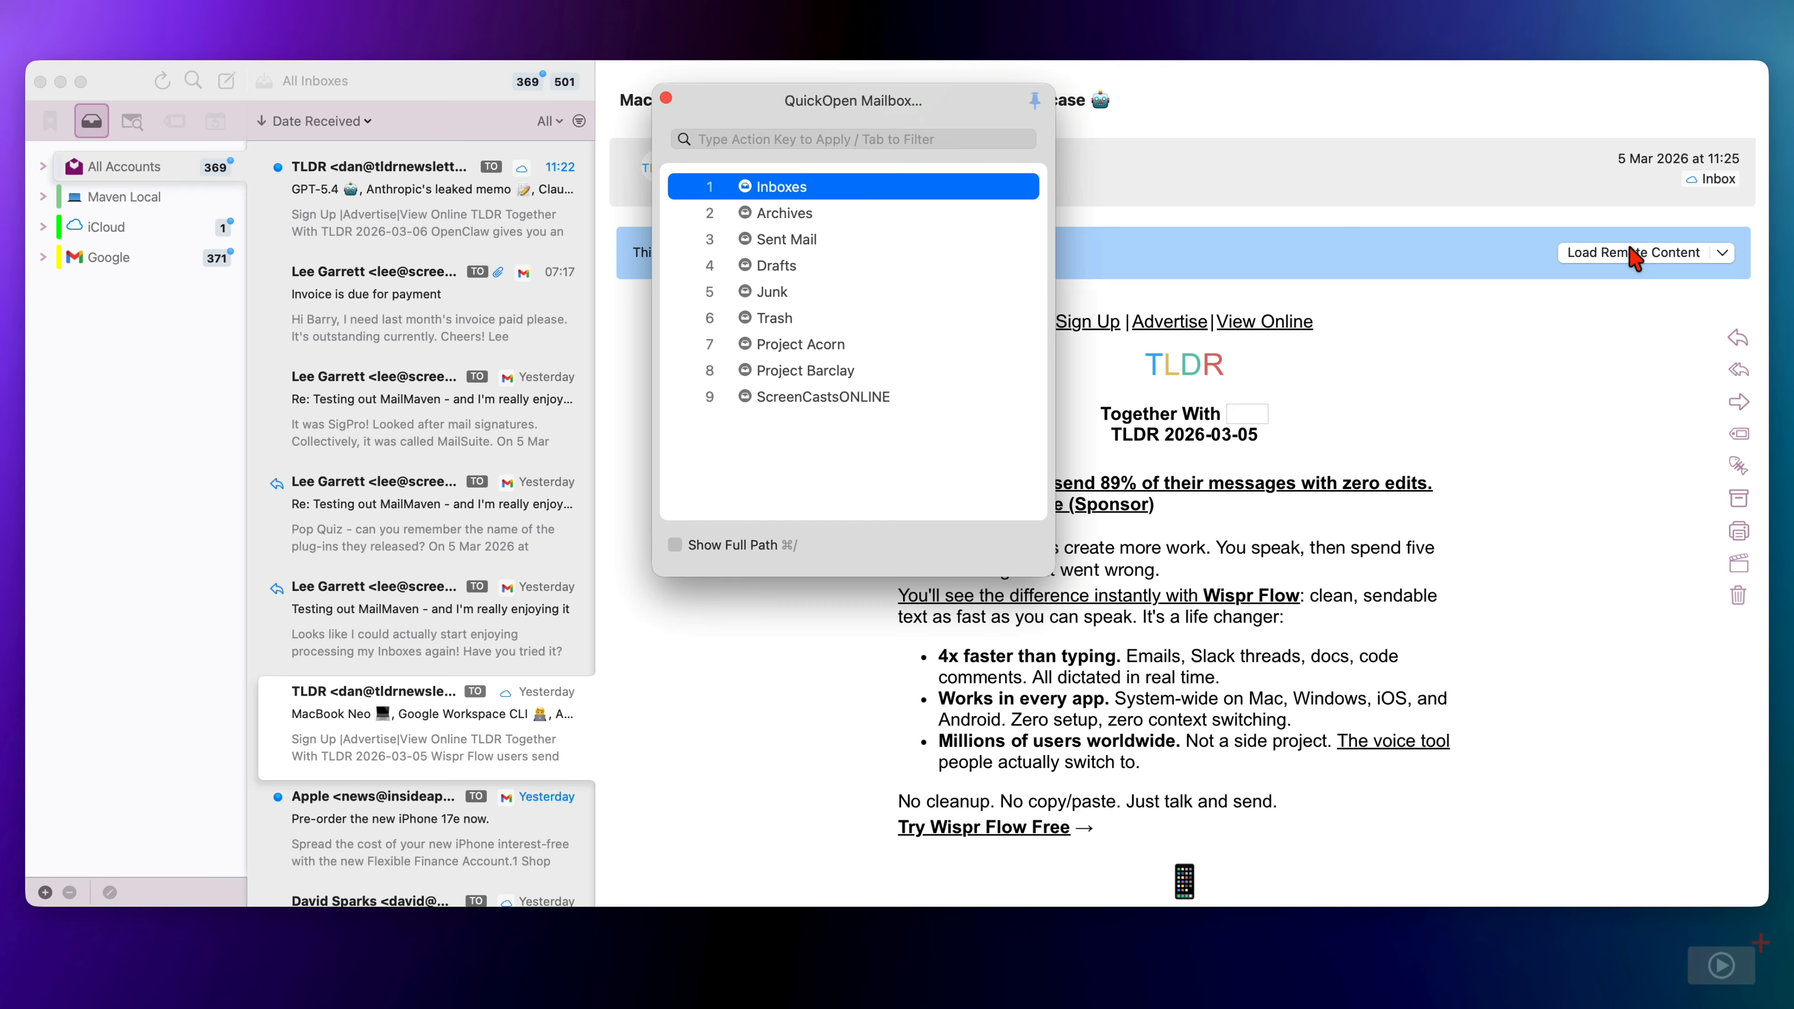
key(8)
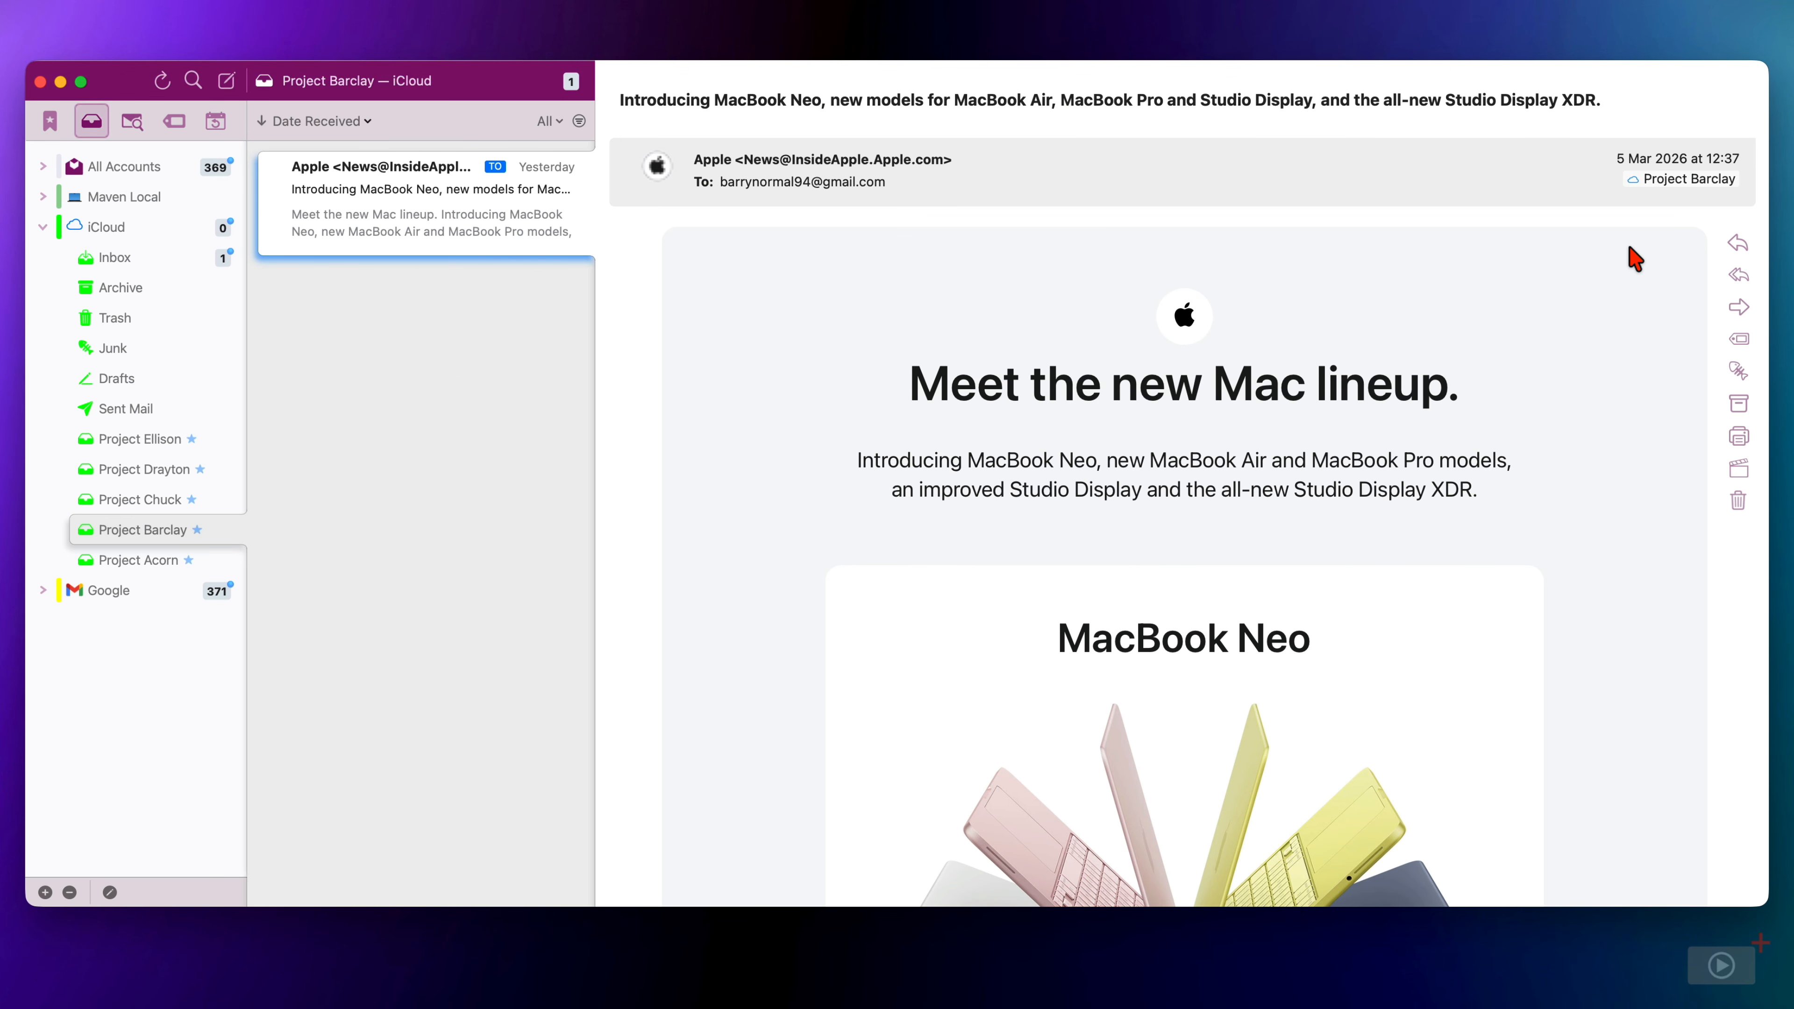
key(F1)
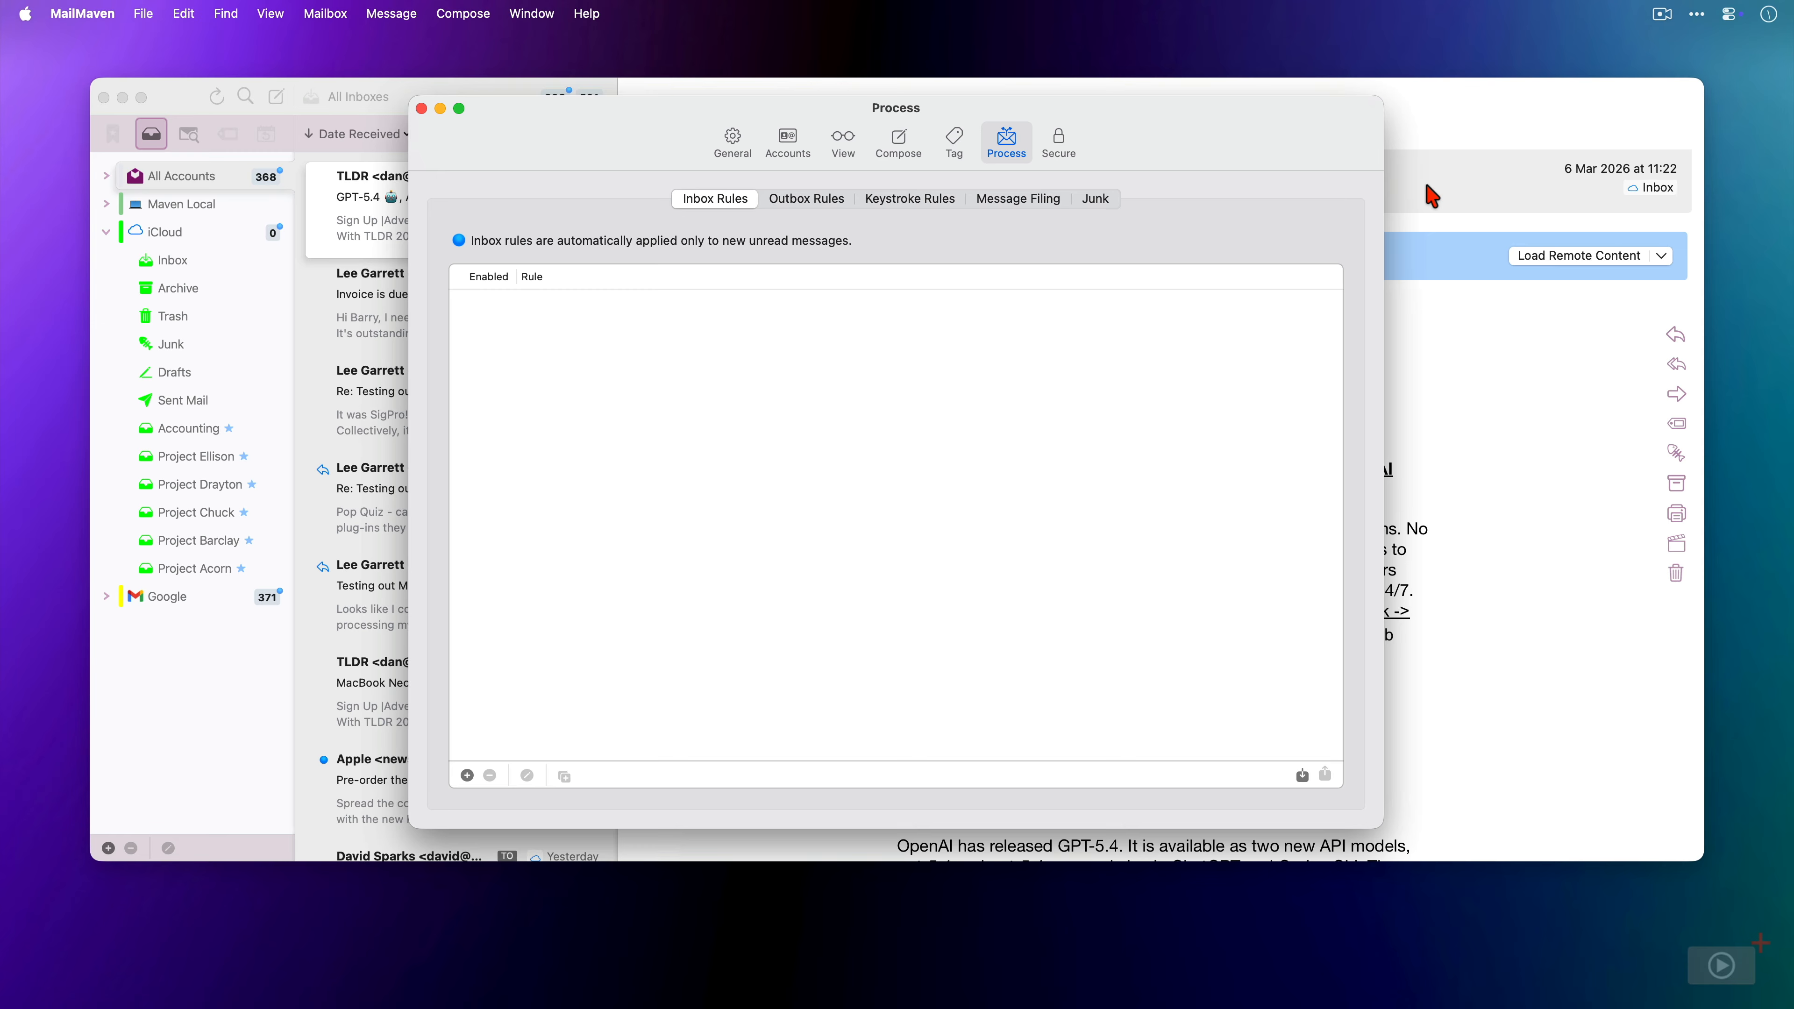
View the Outbox Rules and Keystroke Rules lists, and return to the Inbox Rules
click(830, 207)
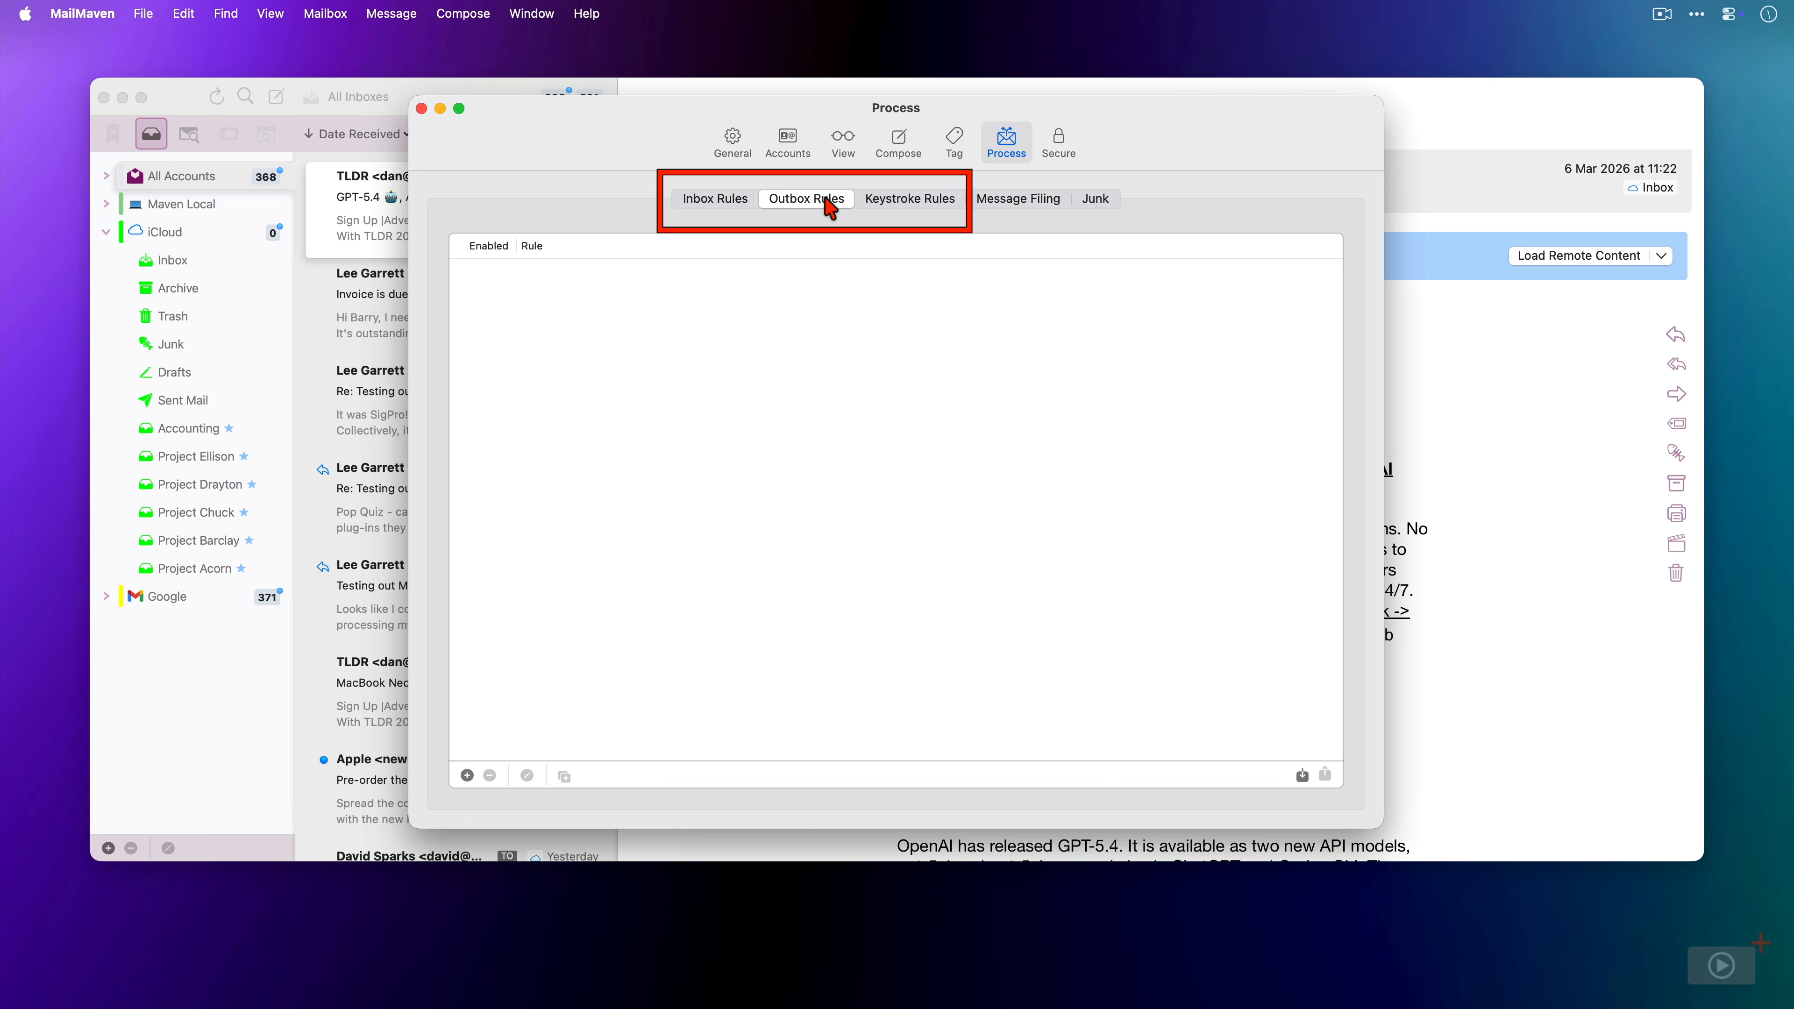
click(923, 205)
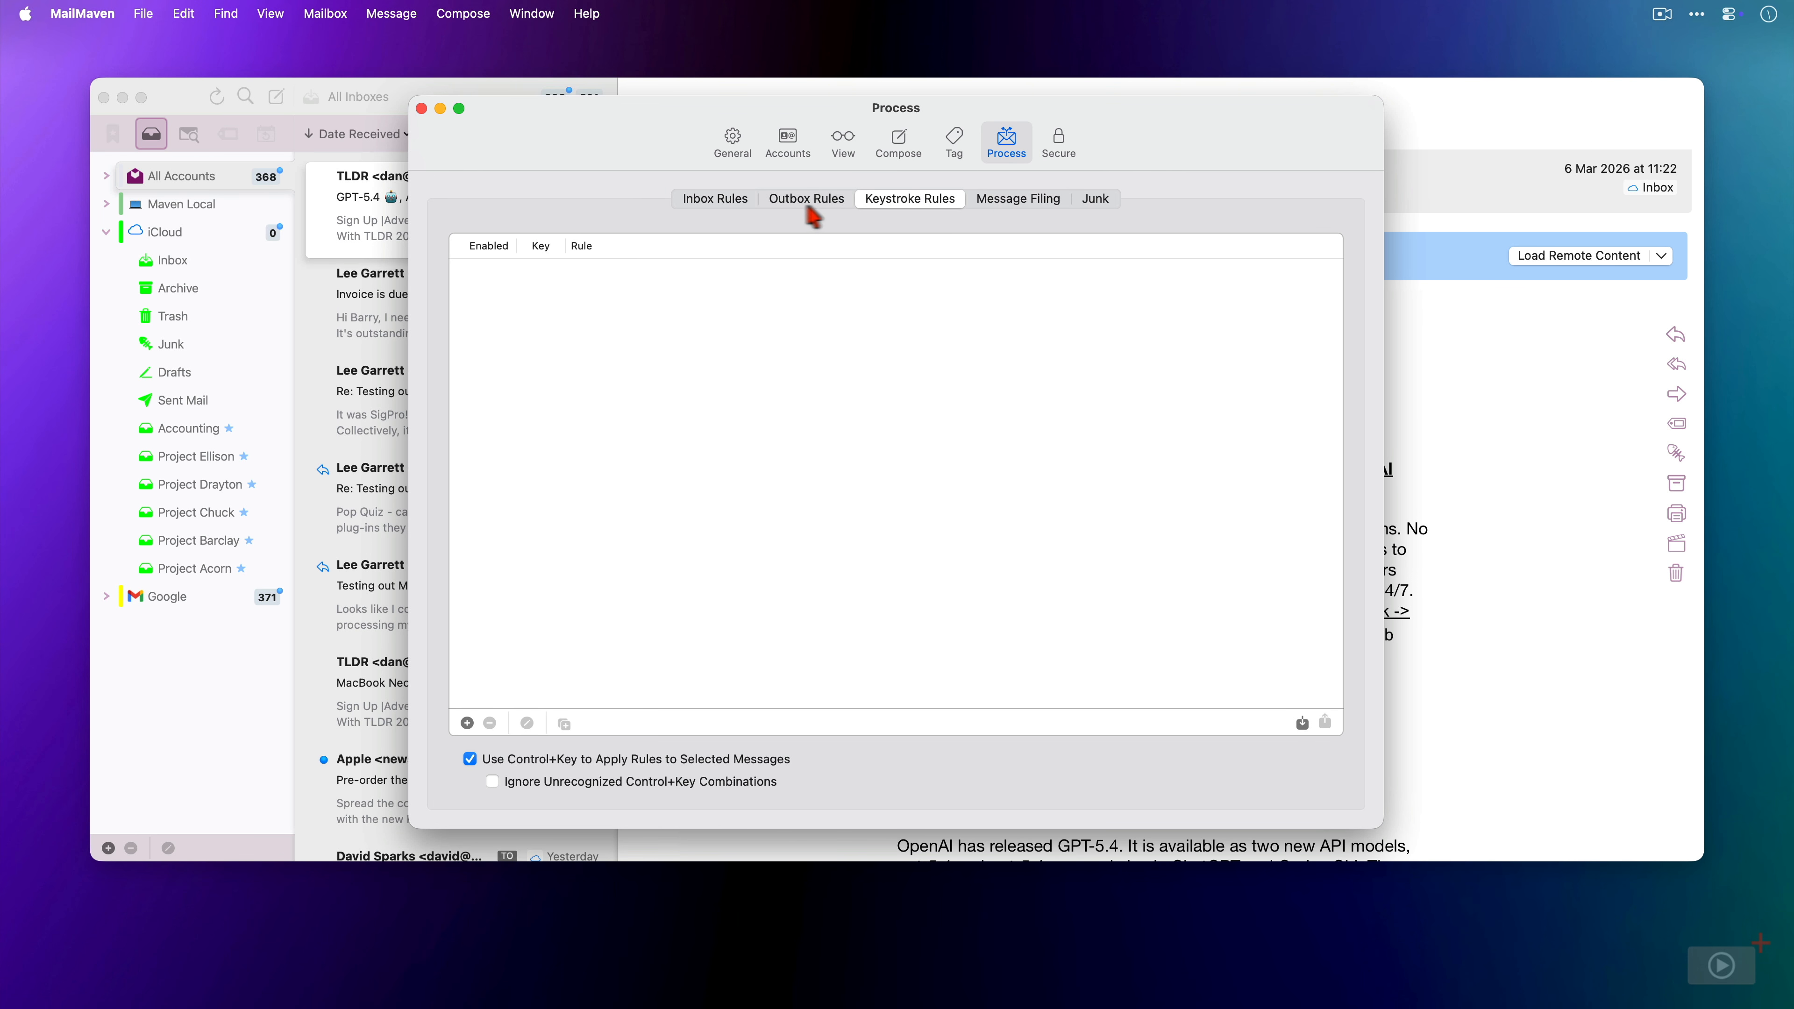
click(725, 205)
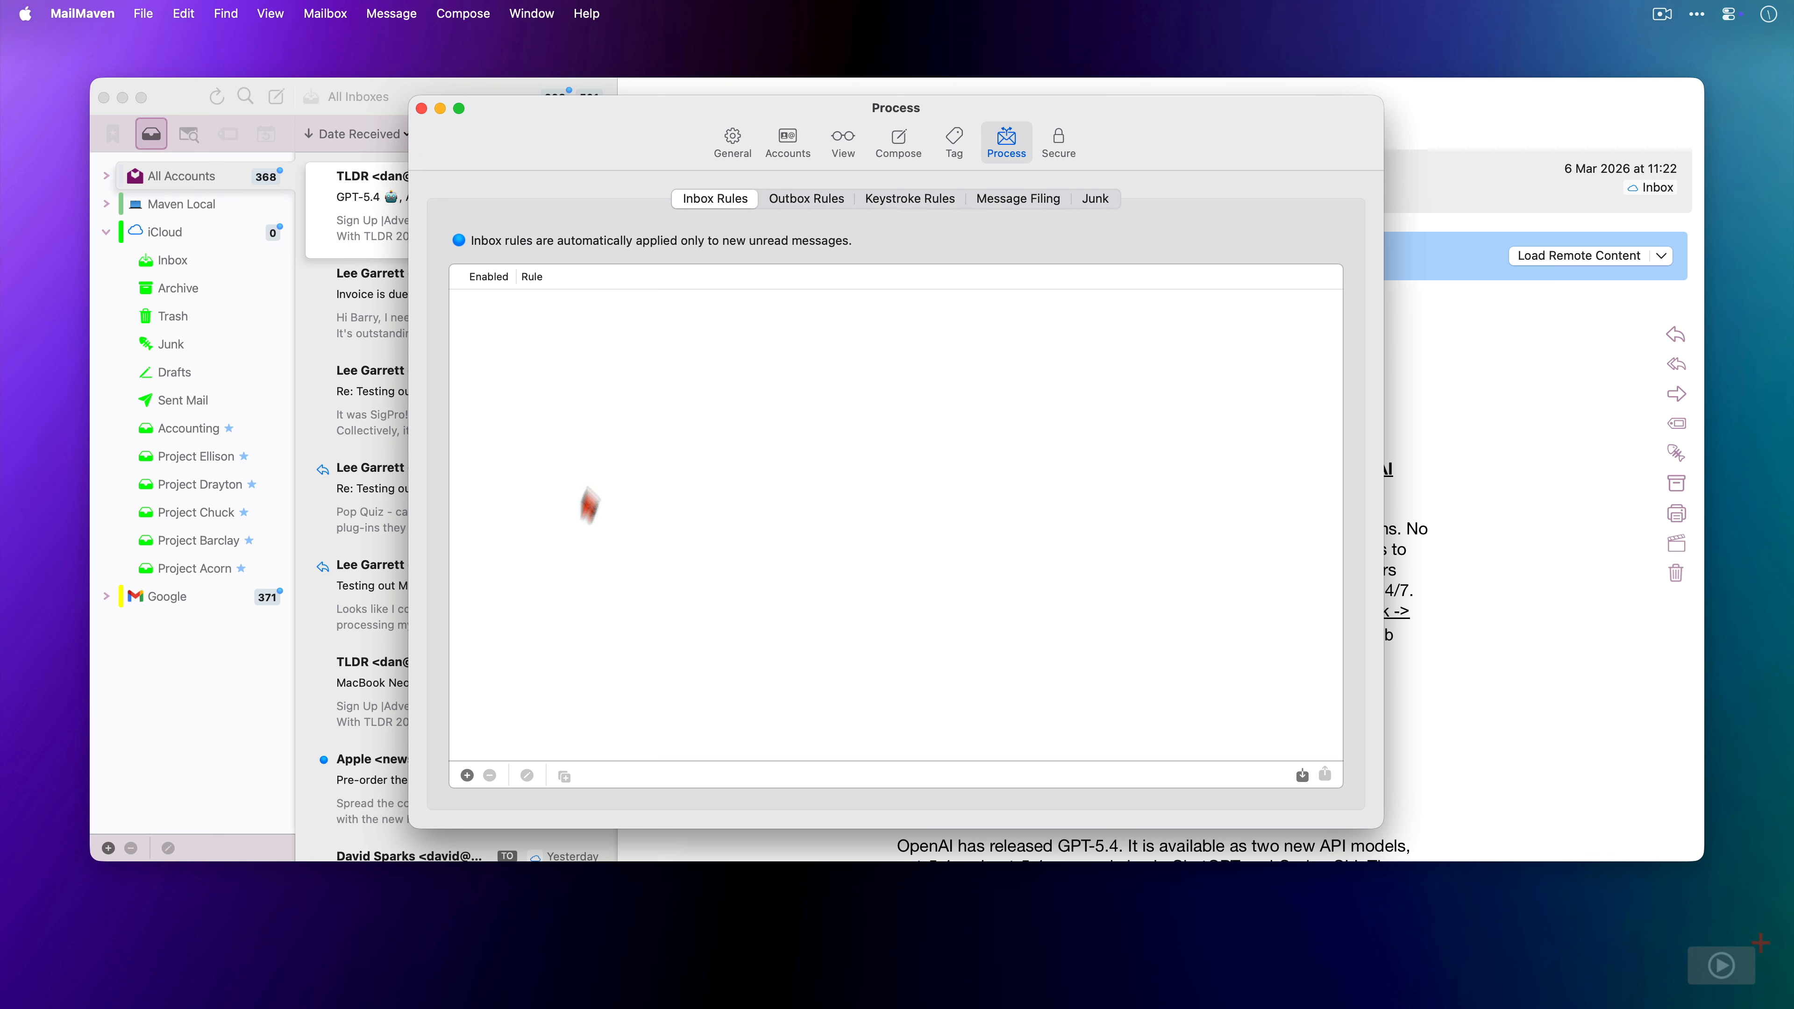
Create a new inbox rule named "Invoices For Payment" that requires all of its conditions to be true
click(467, 775)
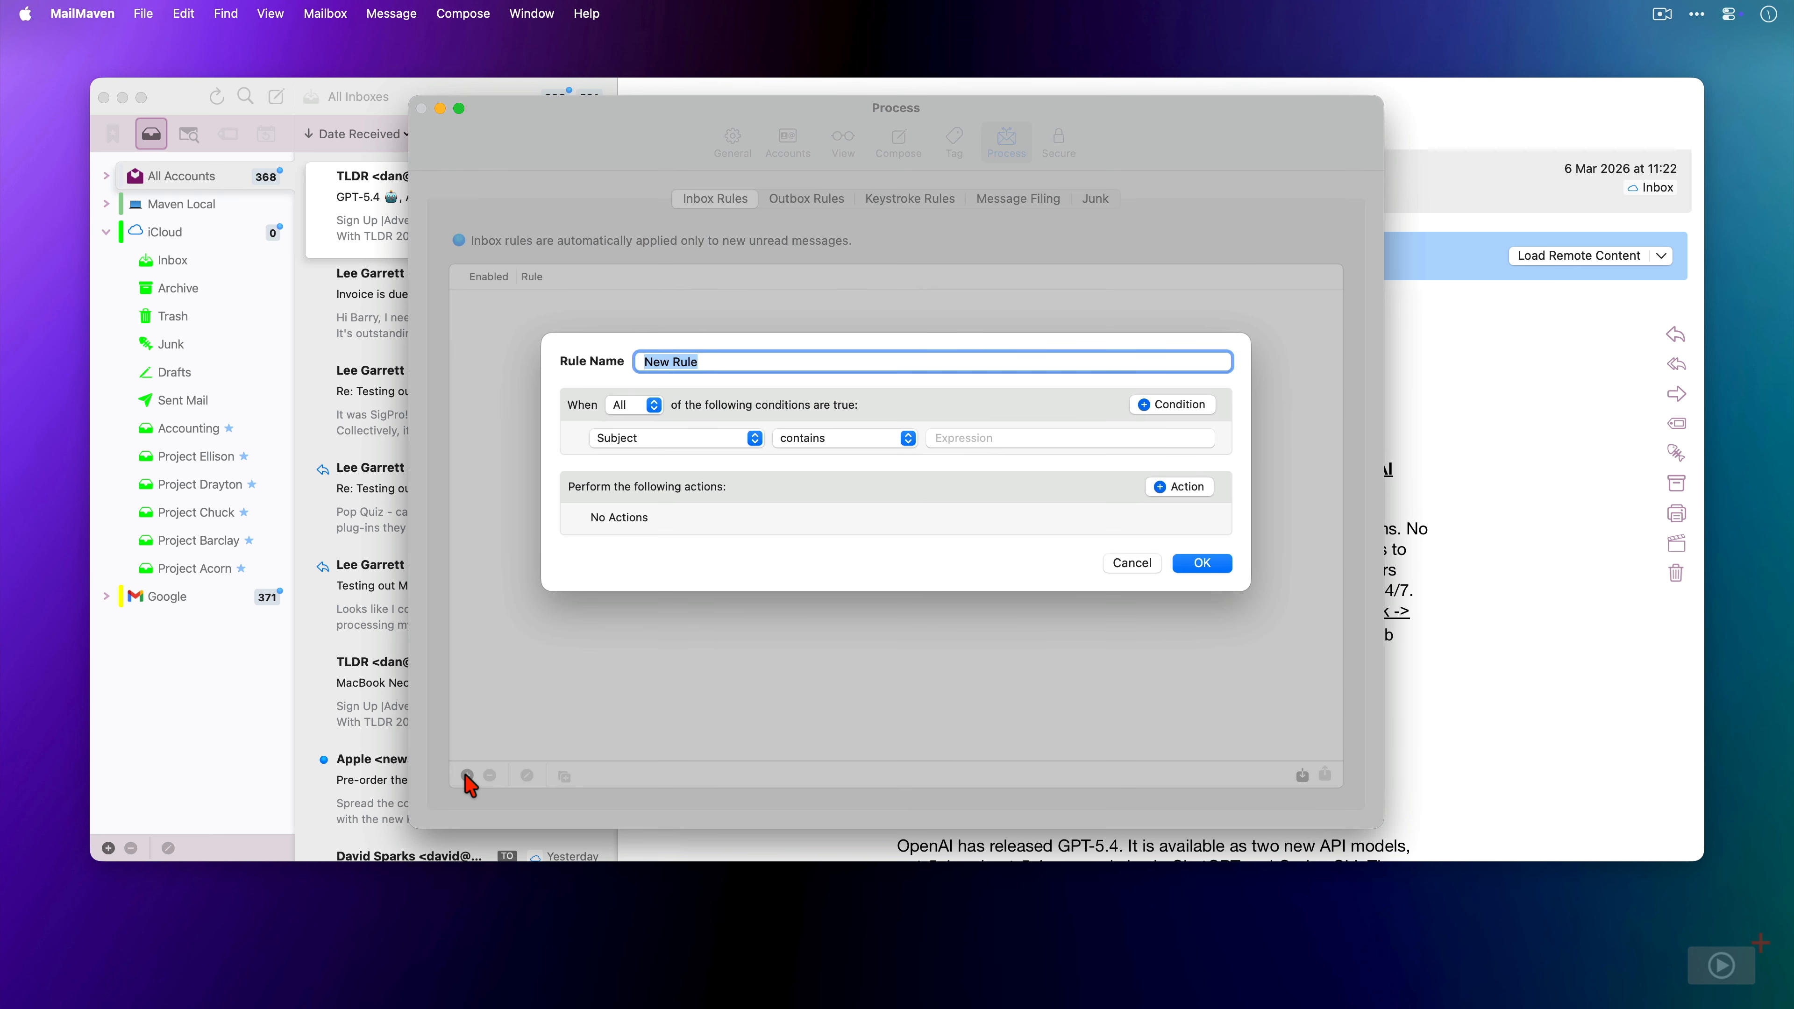
text(Invoices For Payment)
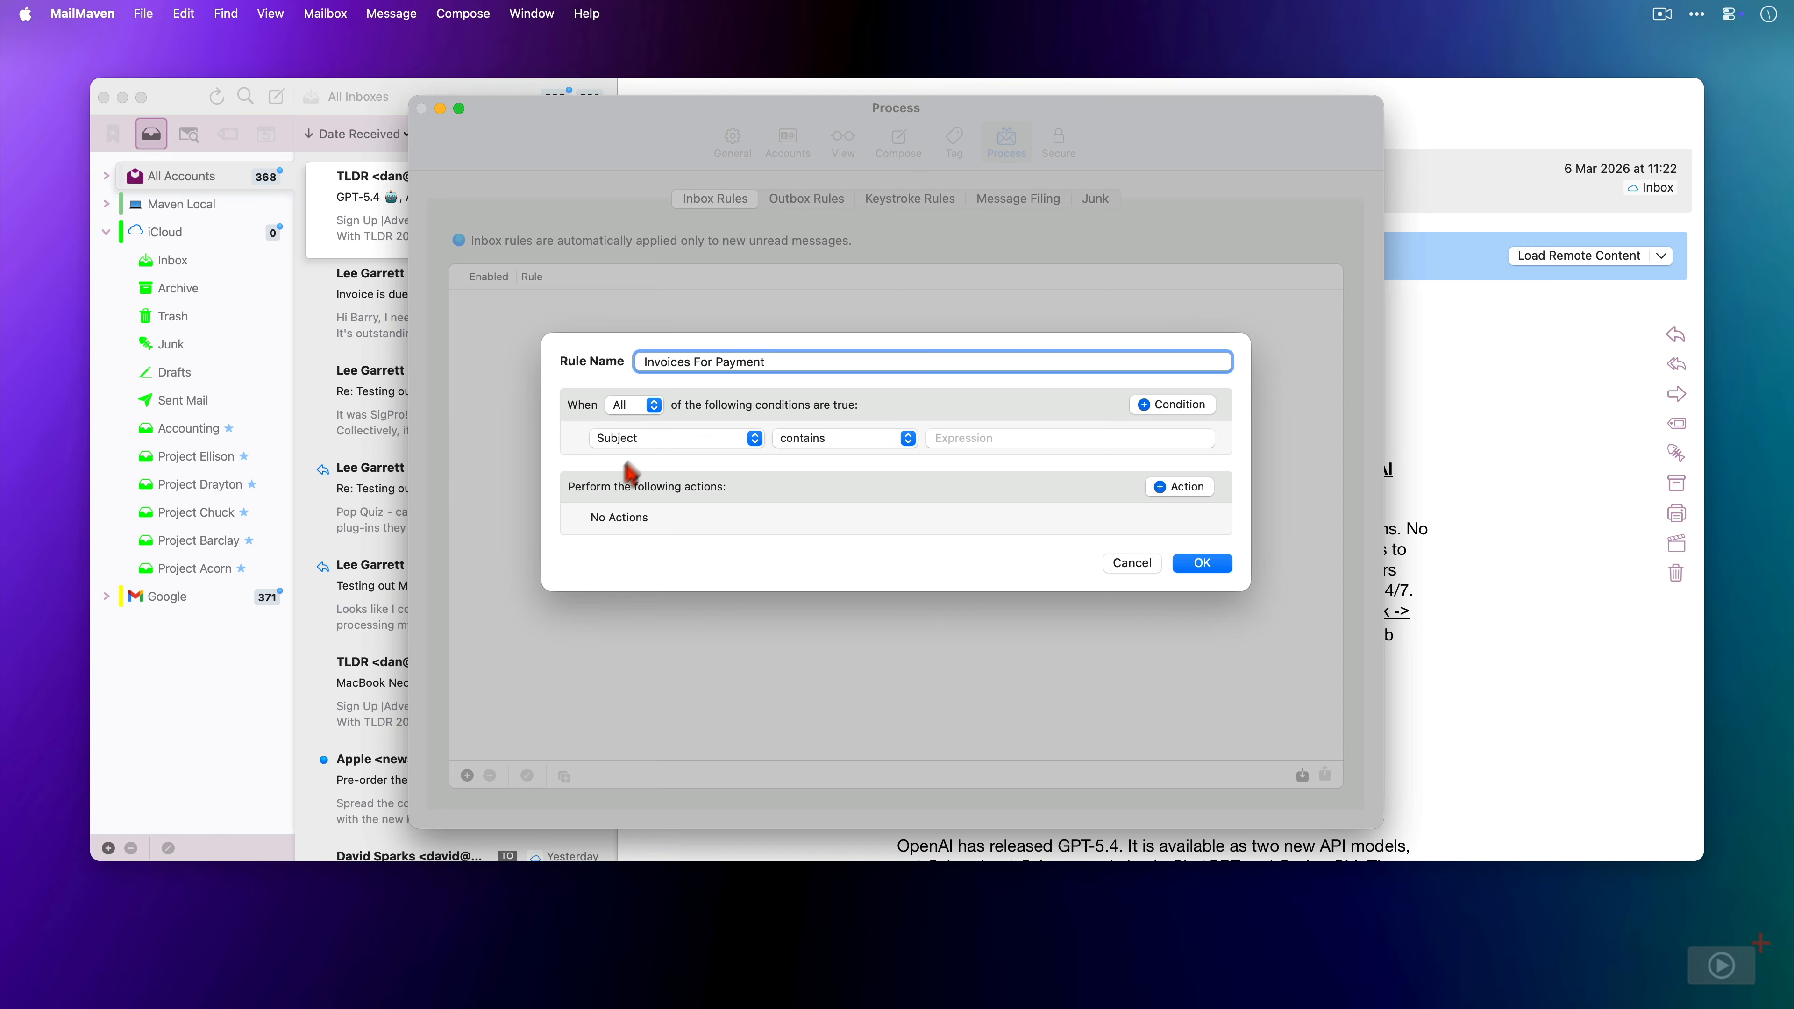
click(653, 405)
Set the rule's first condition to From equals the sender's ScreenCastsONLINE e-mail address, chosen from the suggested contacts
click(754, 438)
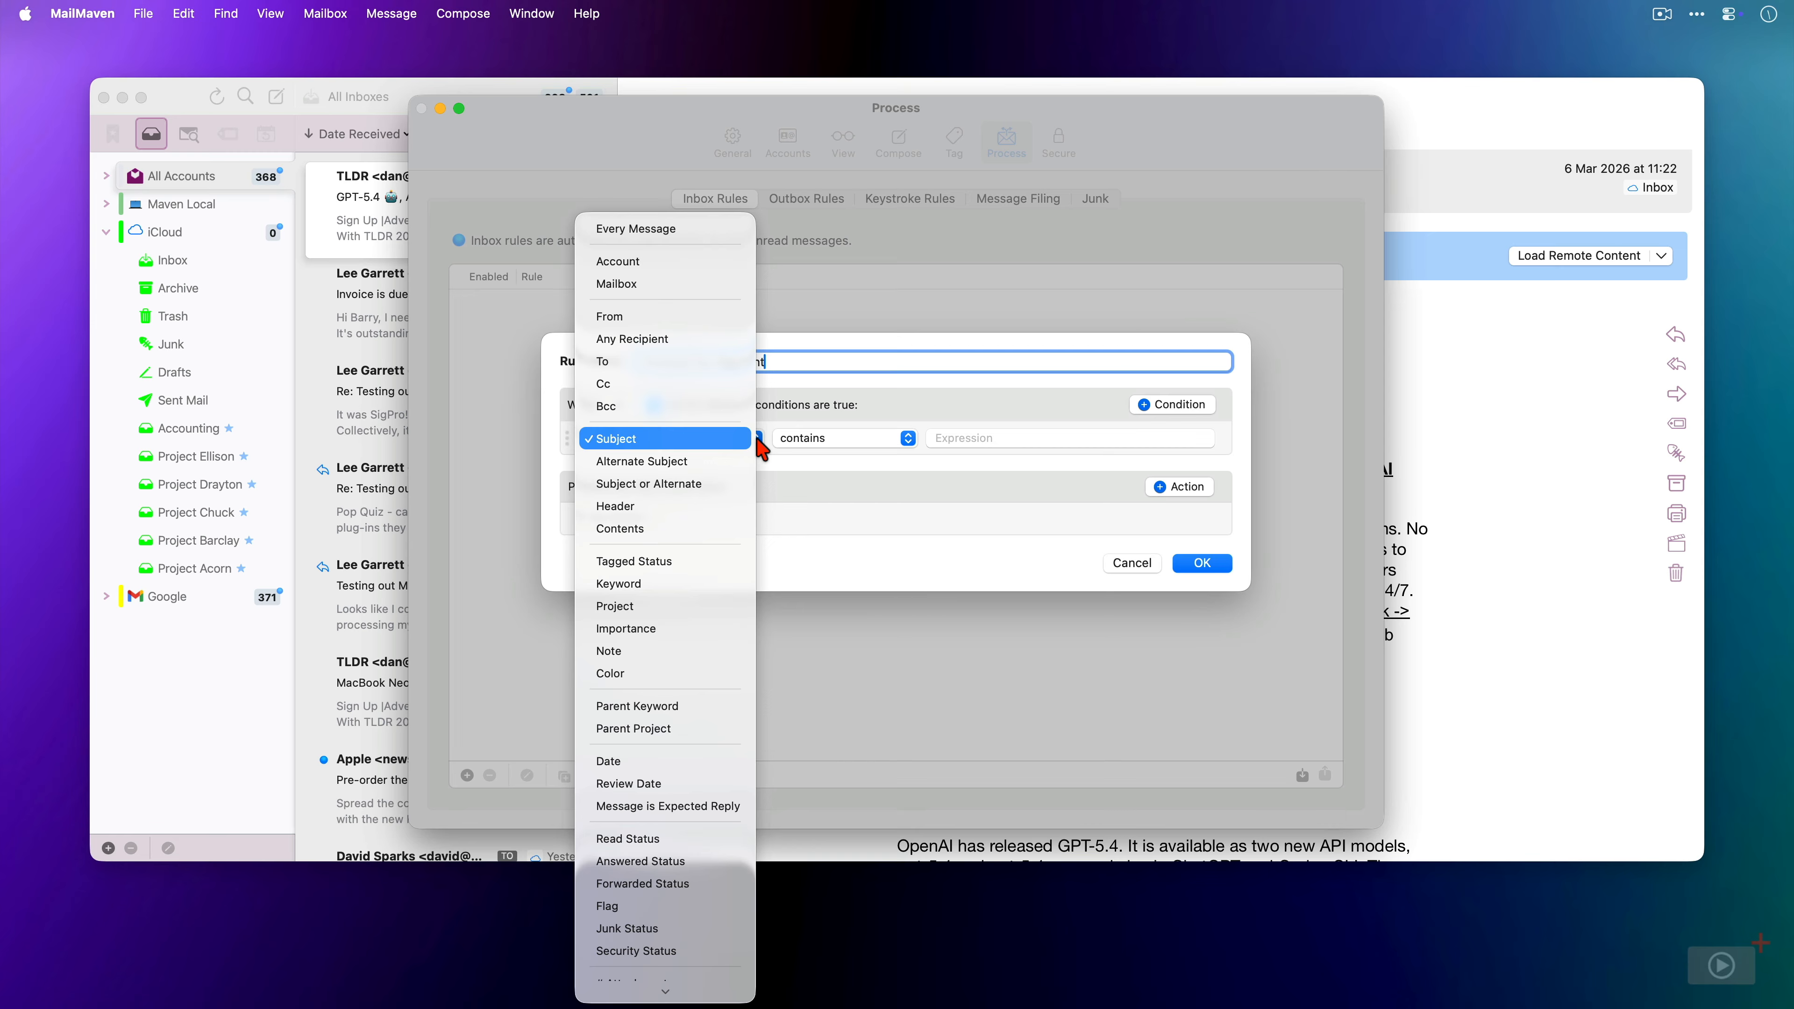
scroll(749, 447, down, 3)
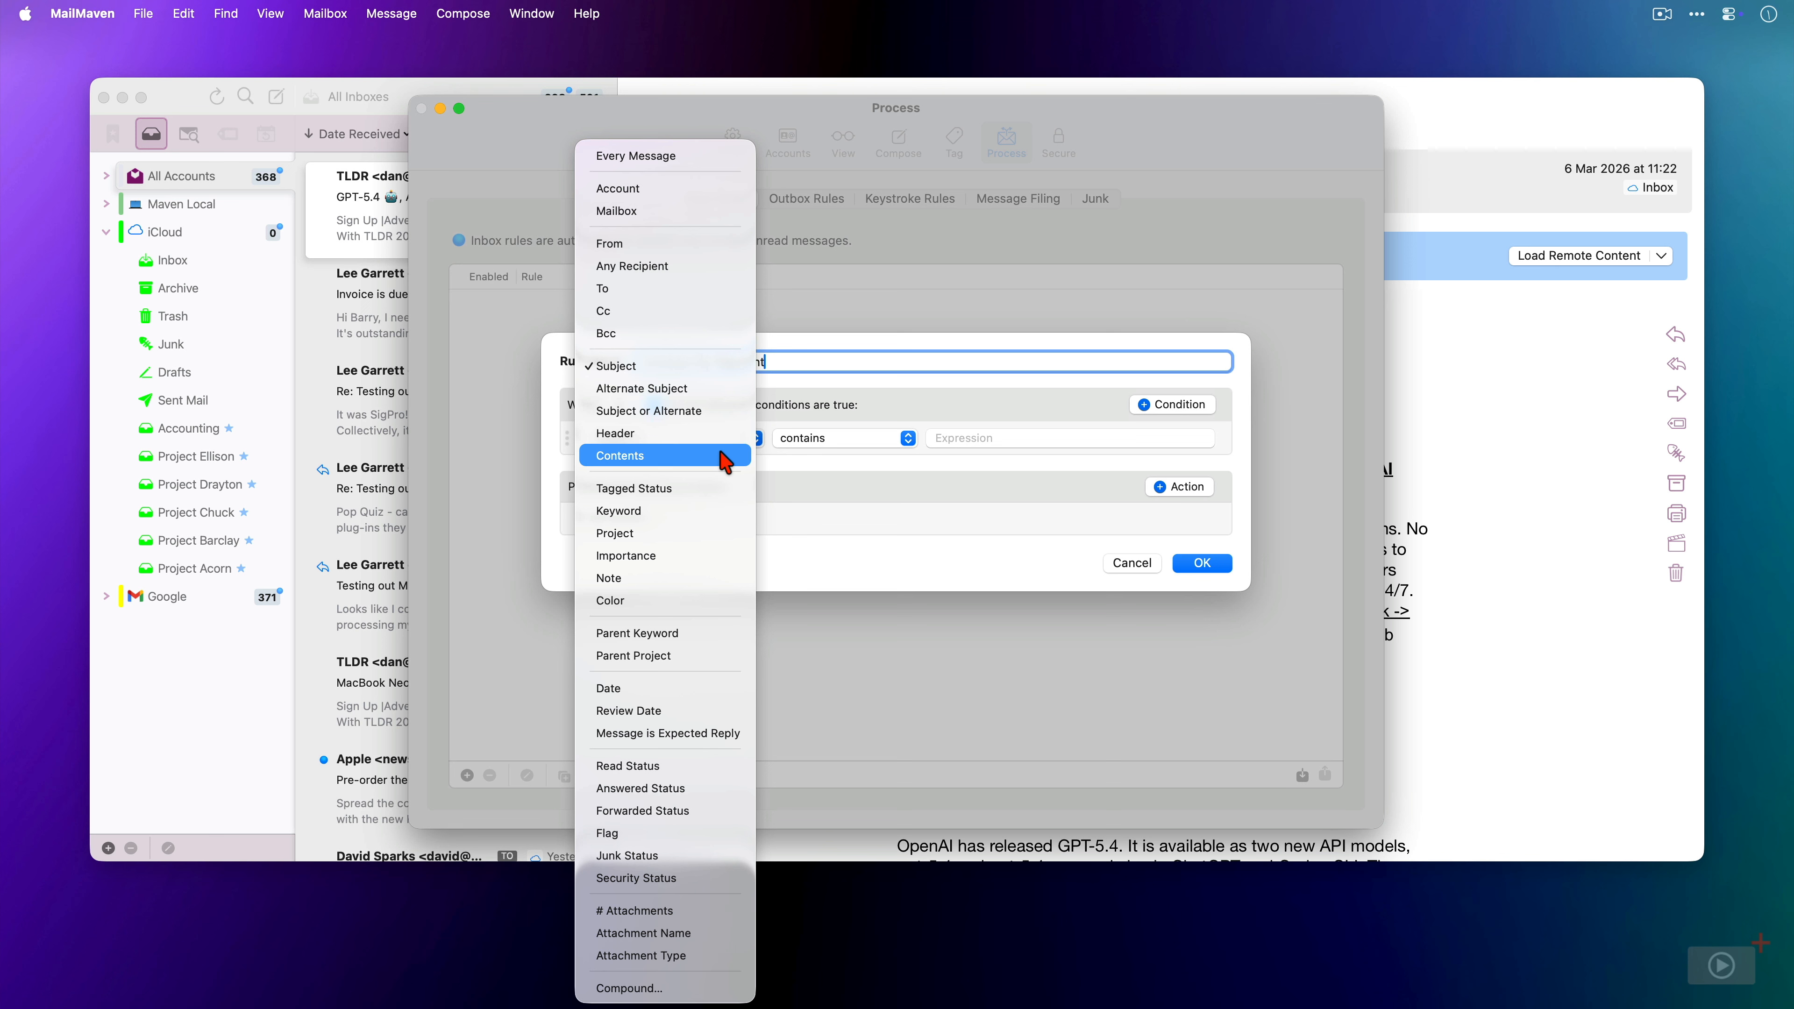
click(705, 249)
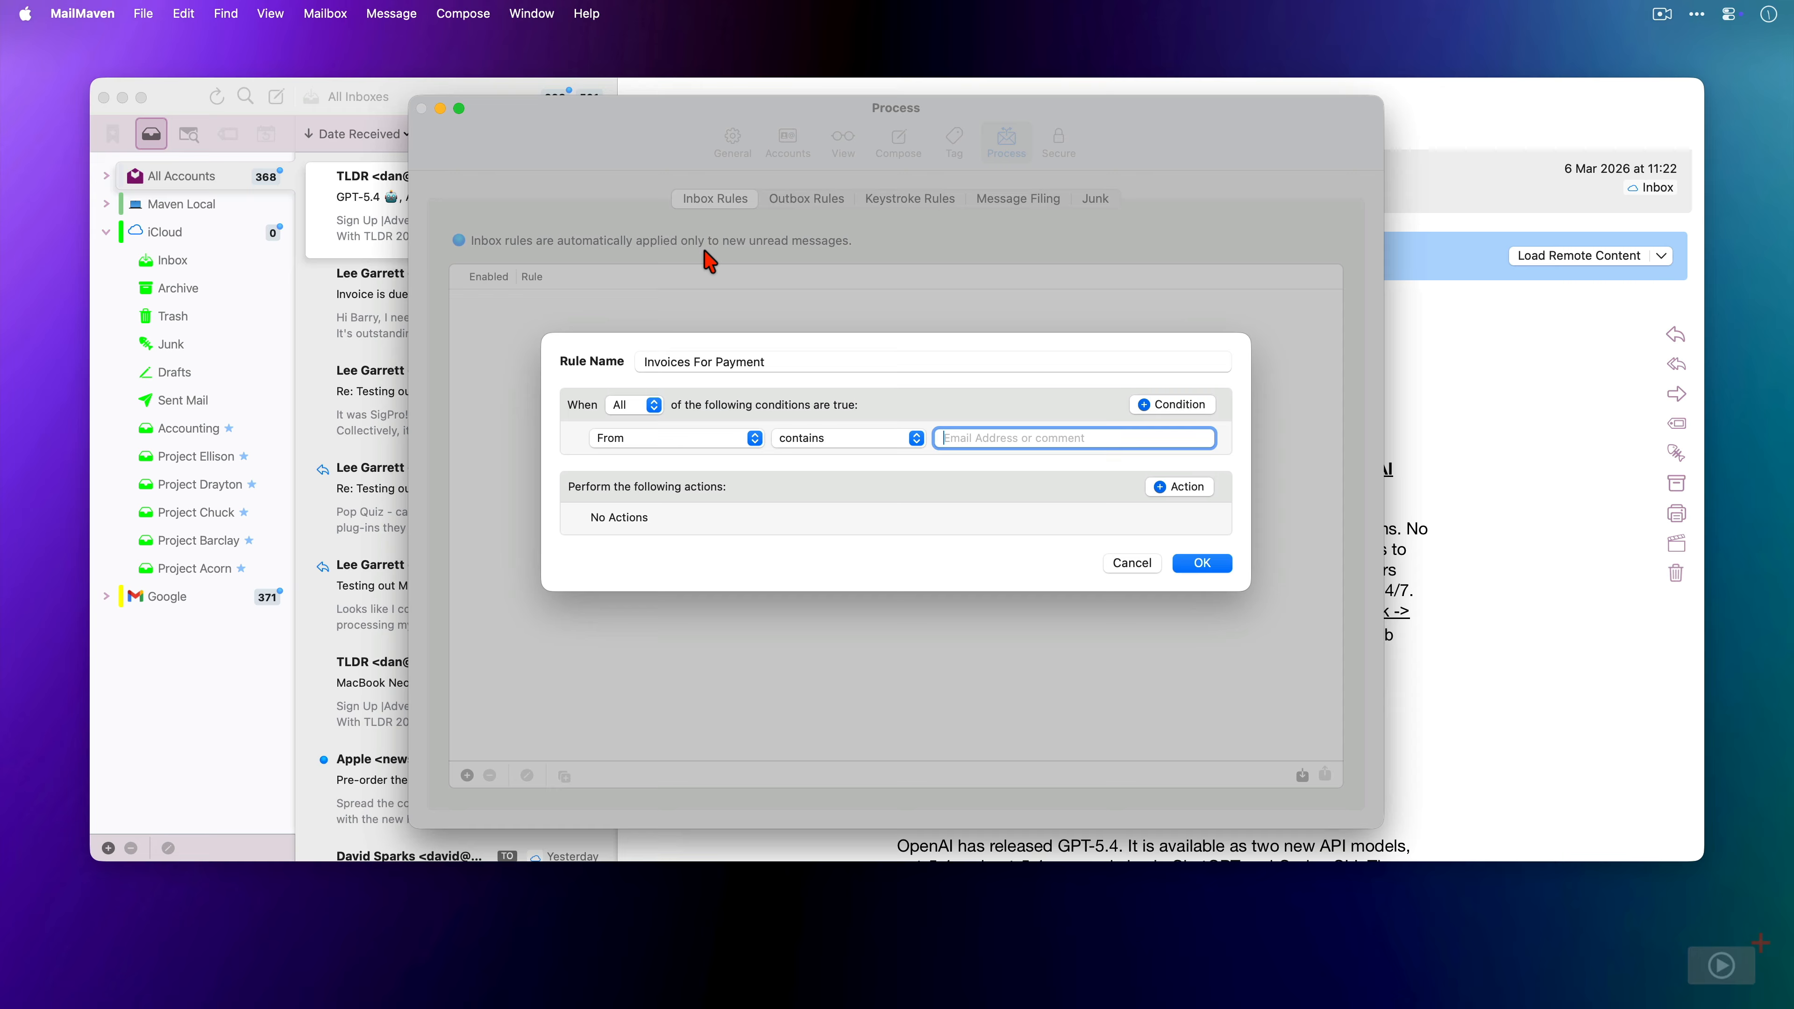
click(918, 441)
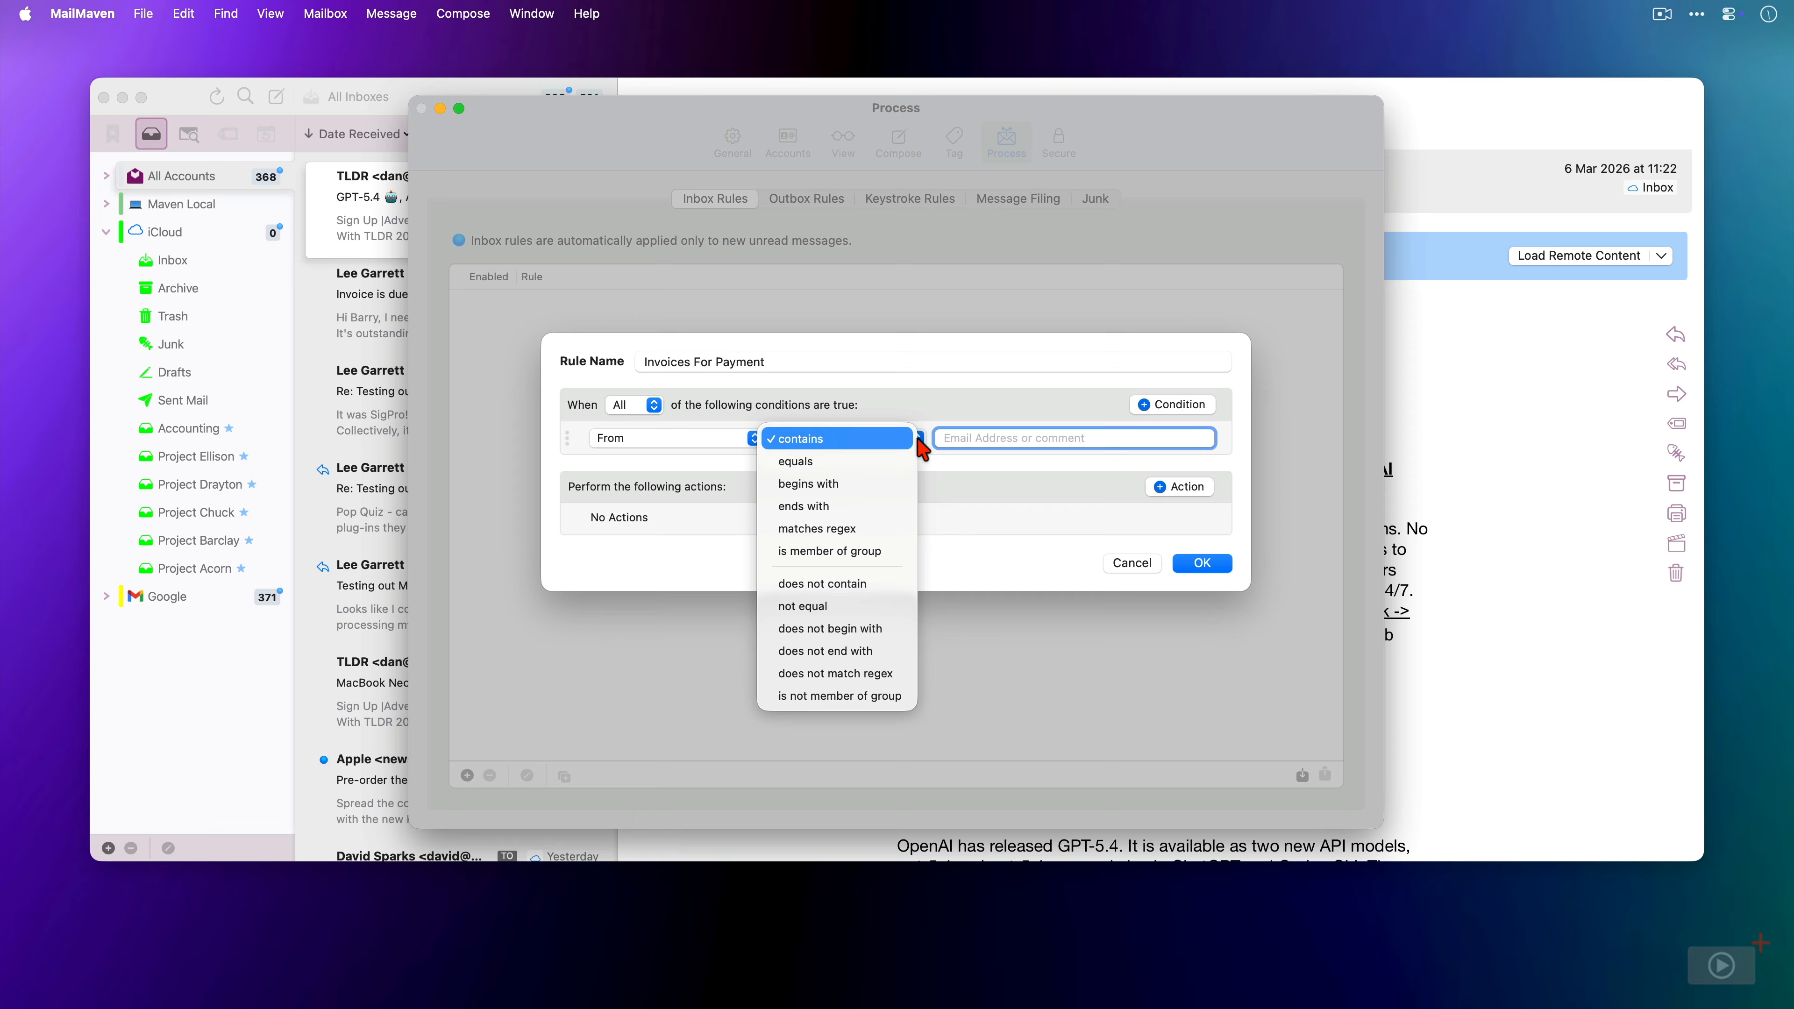
click(883, 456)
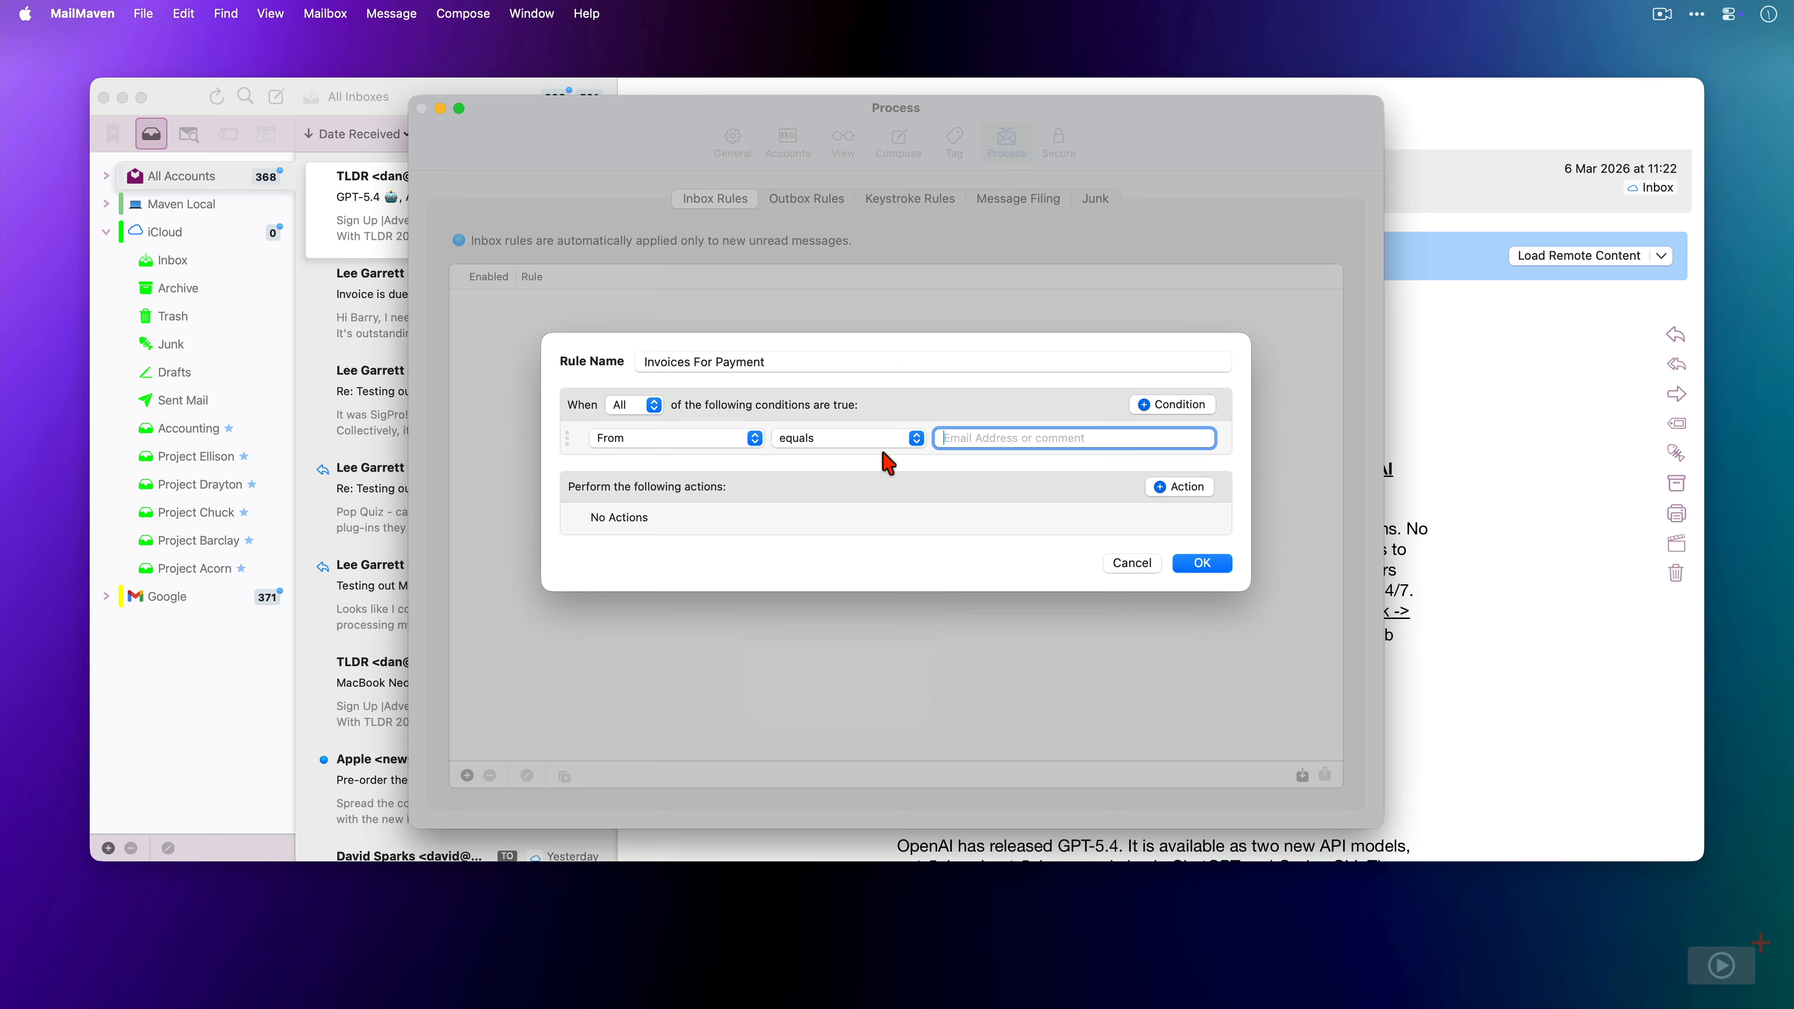
text(lee)
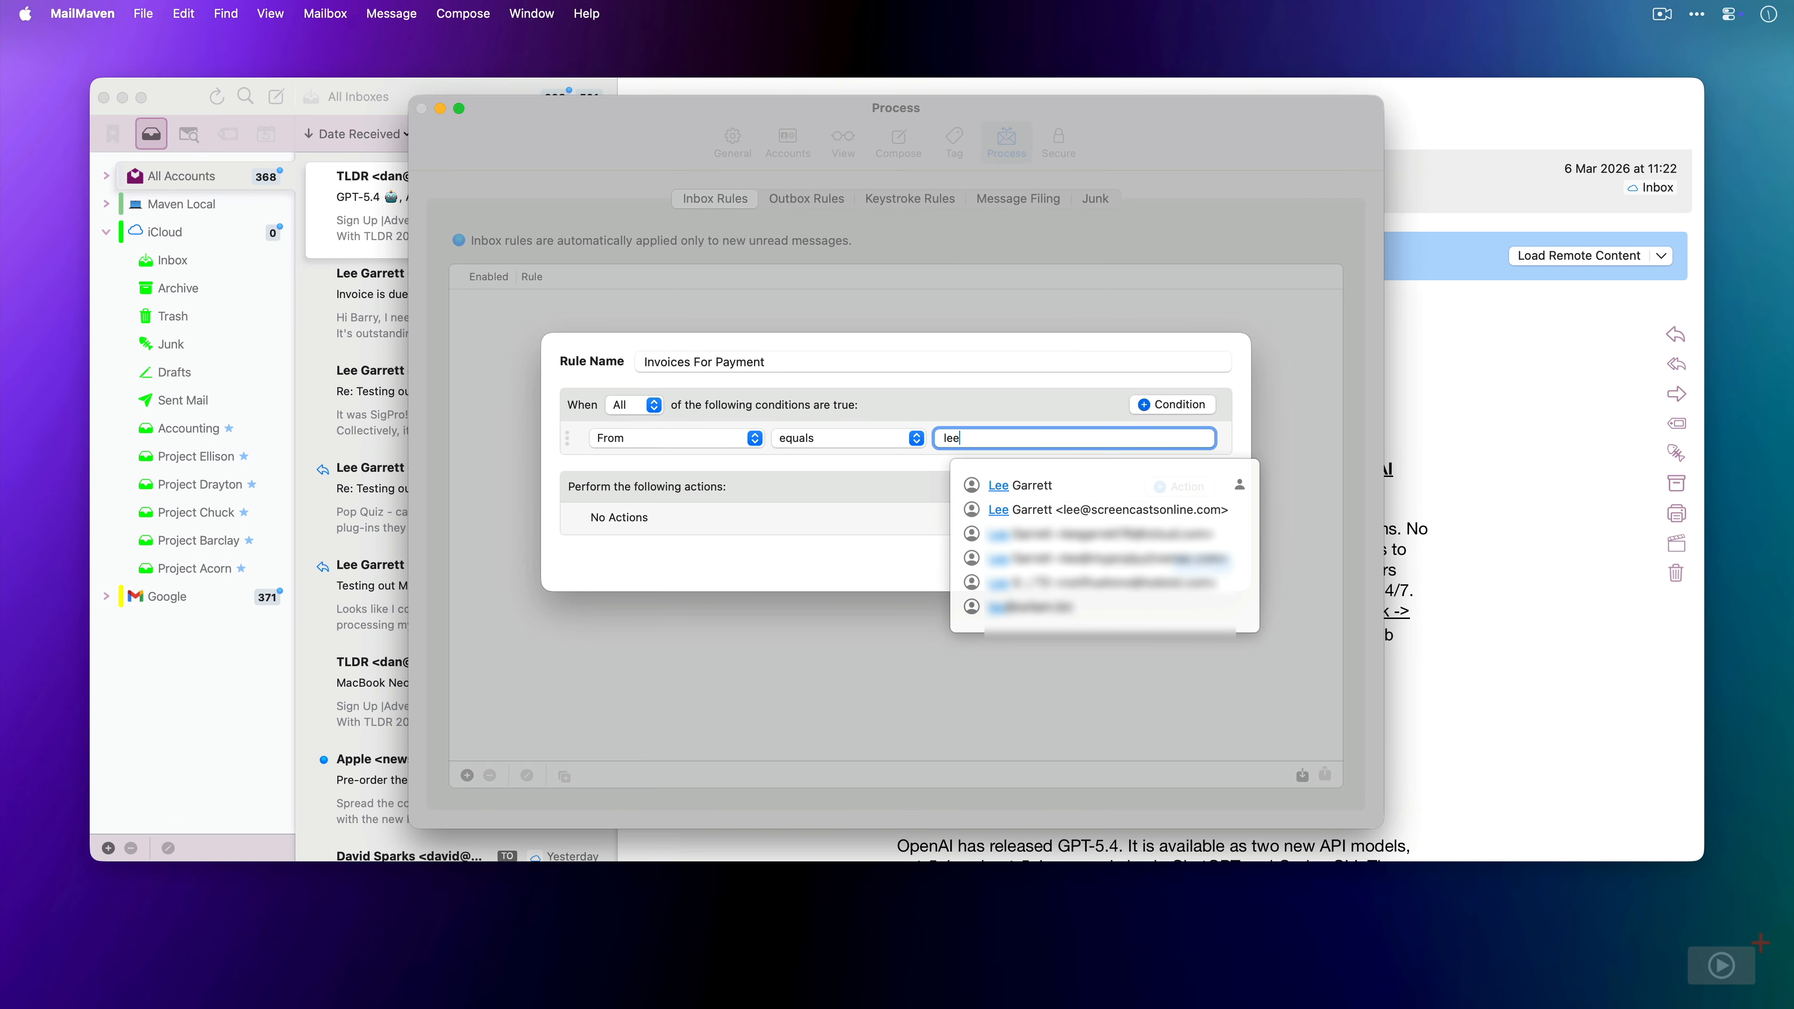
click(1035, 514)
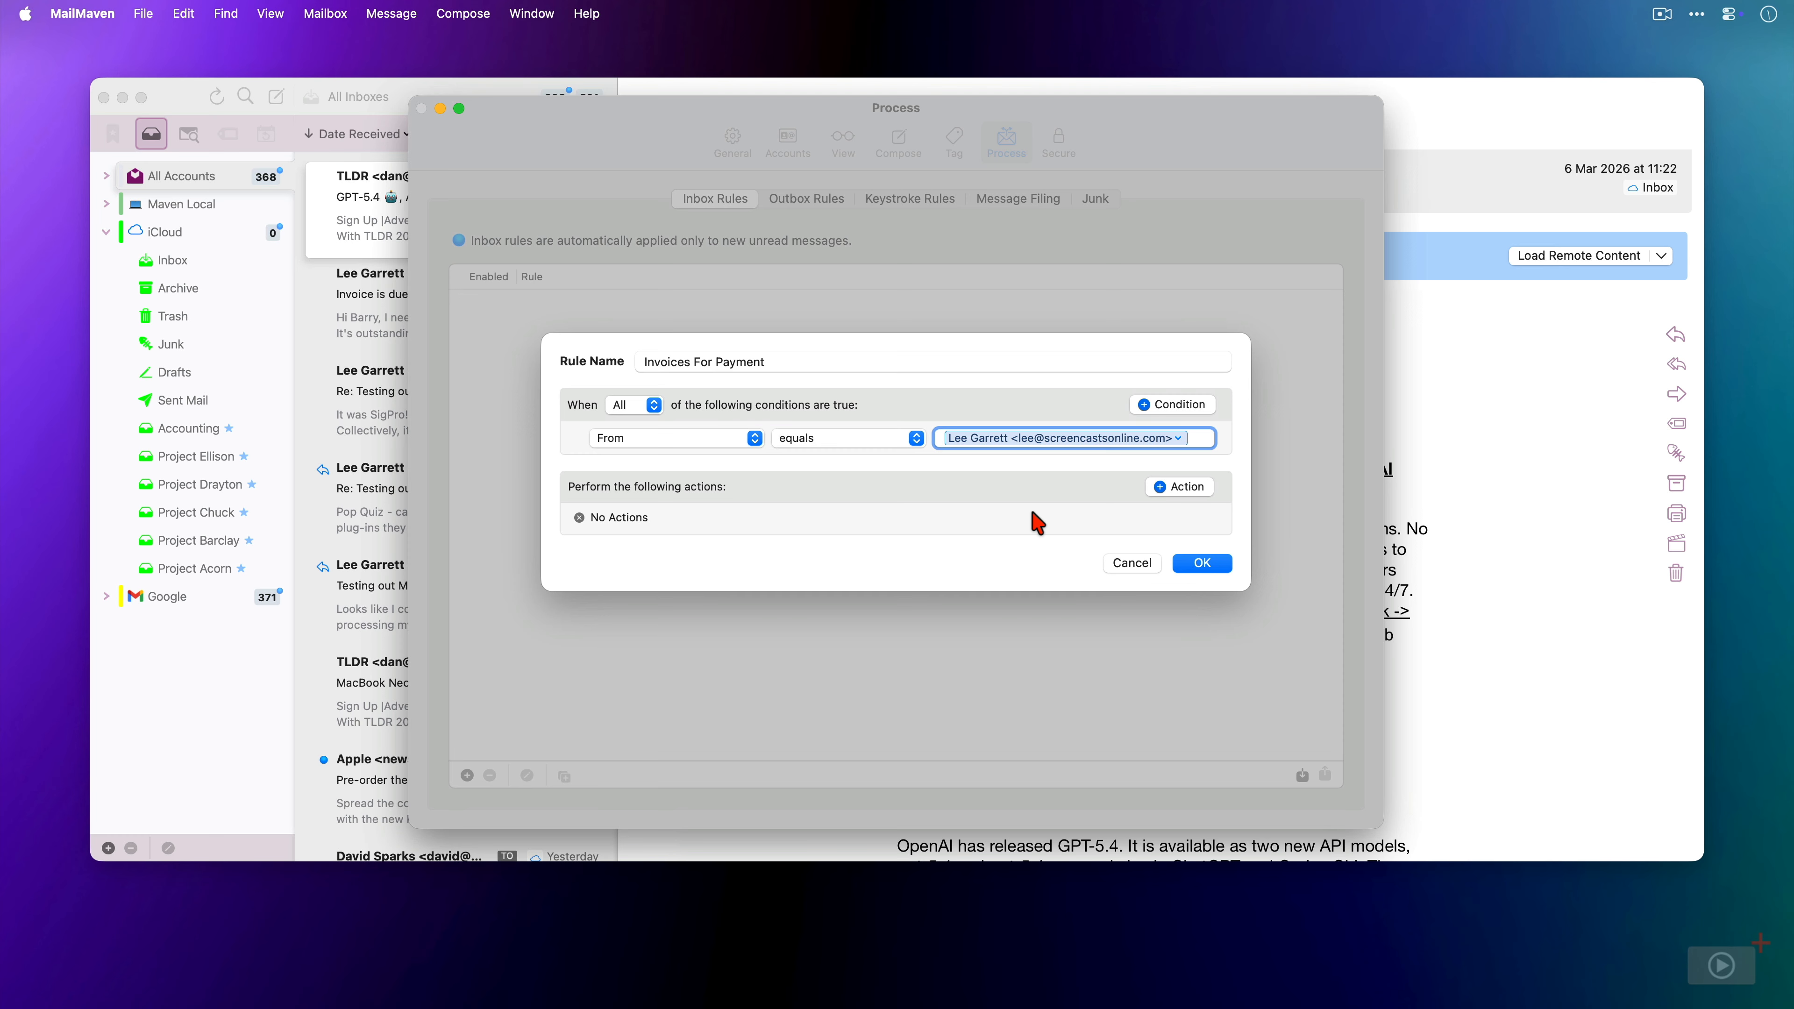
Add a second condition to the rule requiring that the Subject contains "Invoice"
click(1159, 407)
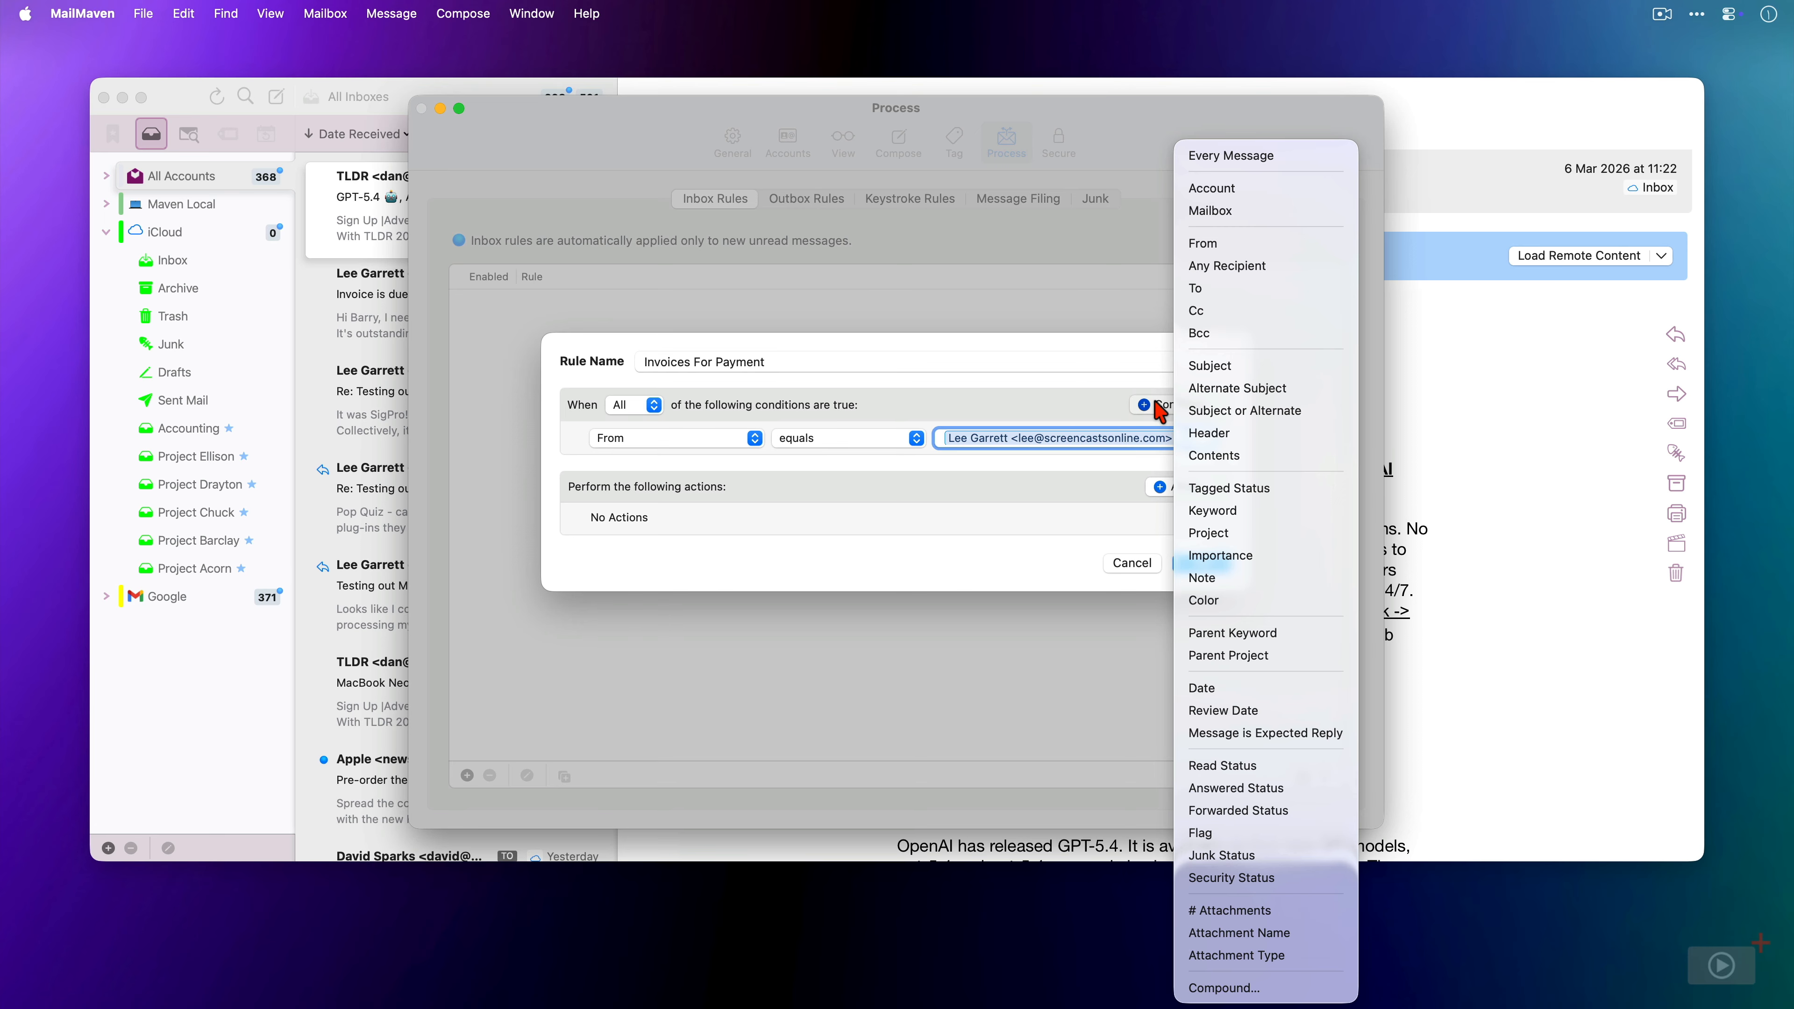
click(1216, 367)
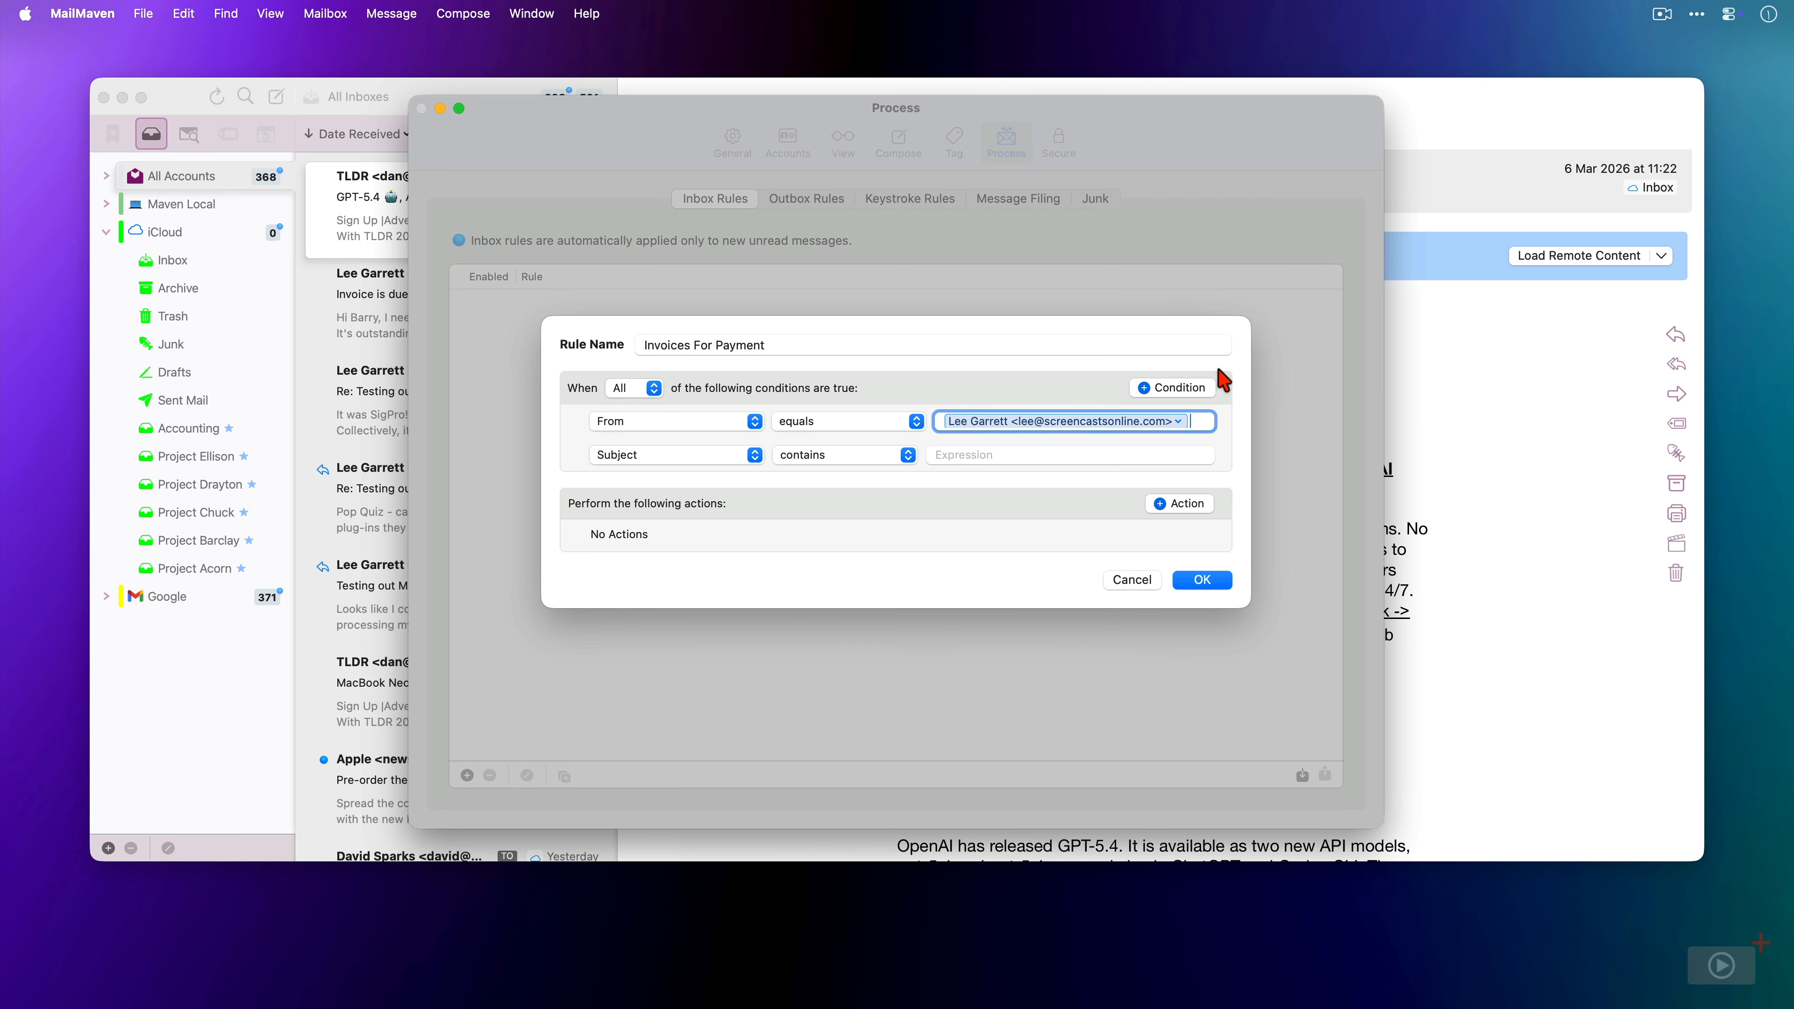
click(992, 451)
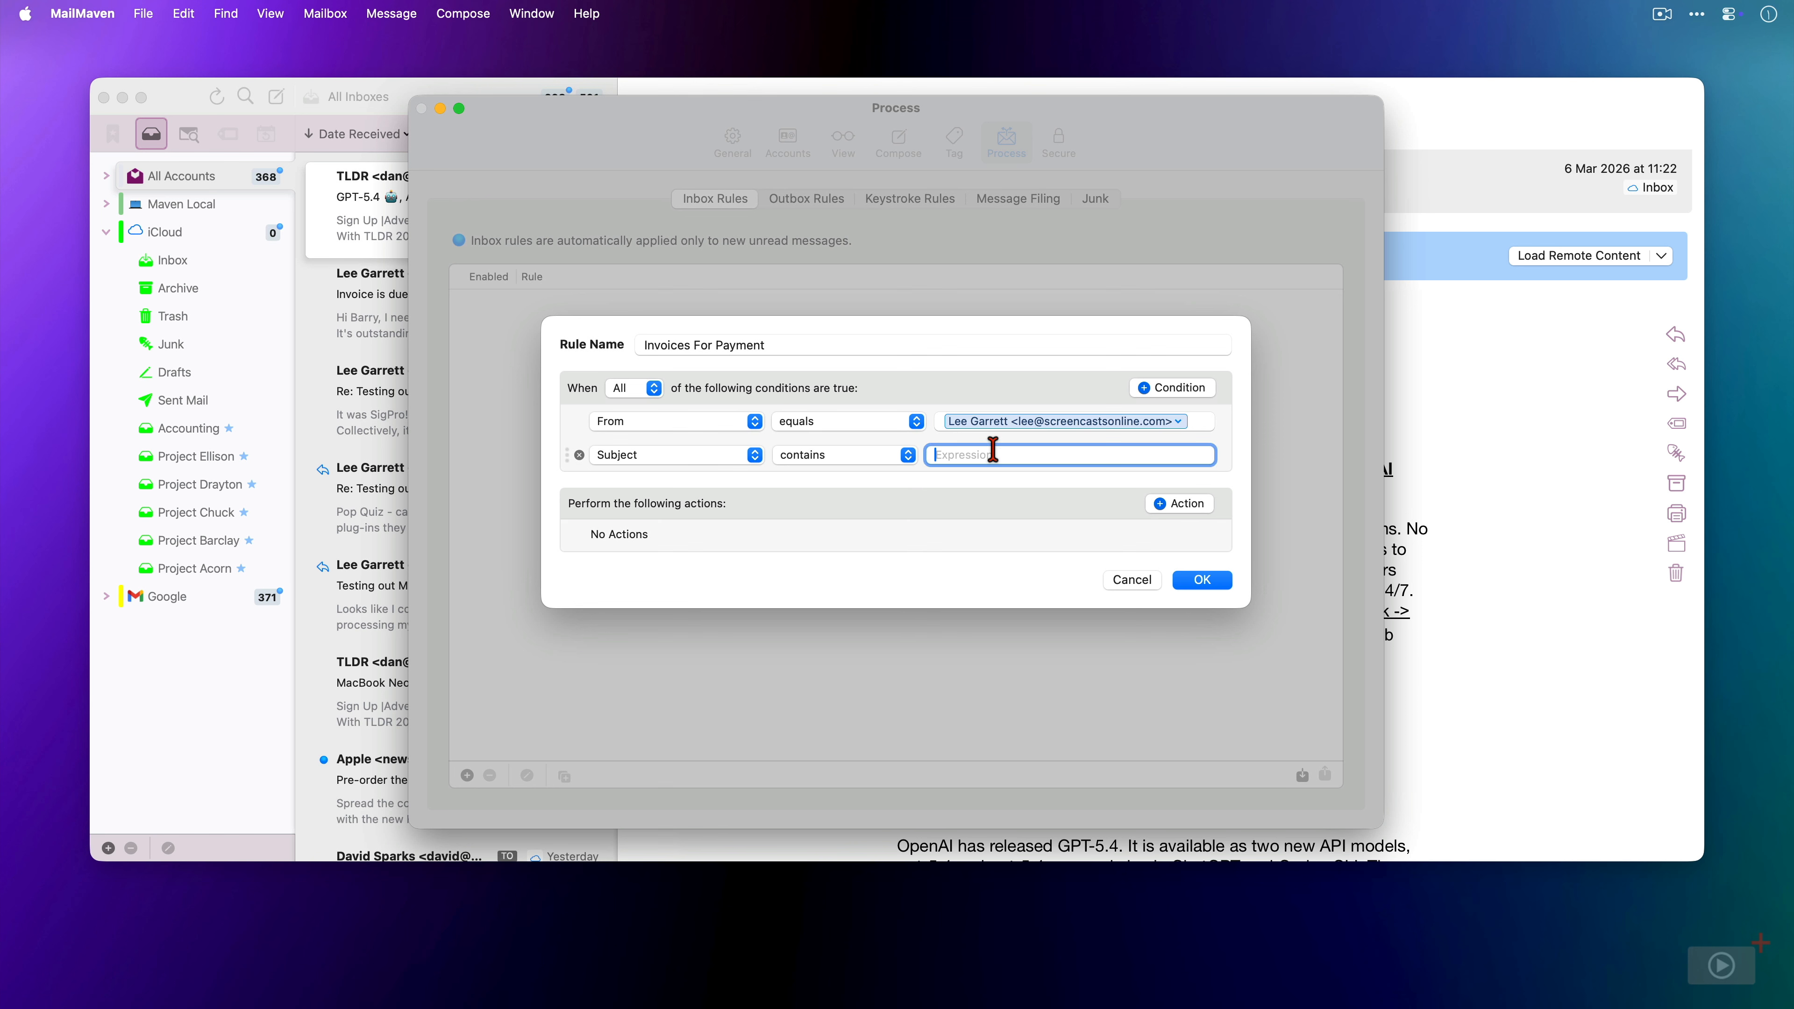
text(Invoice)
Add a Move Message action to the rule with the iCloud Accounting mailbox as its destination
click(1172, 503)
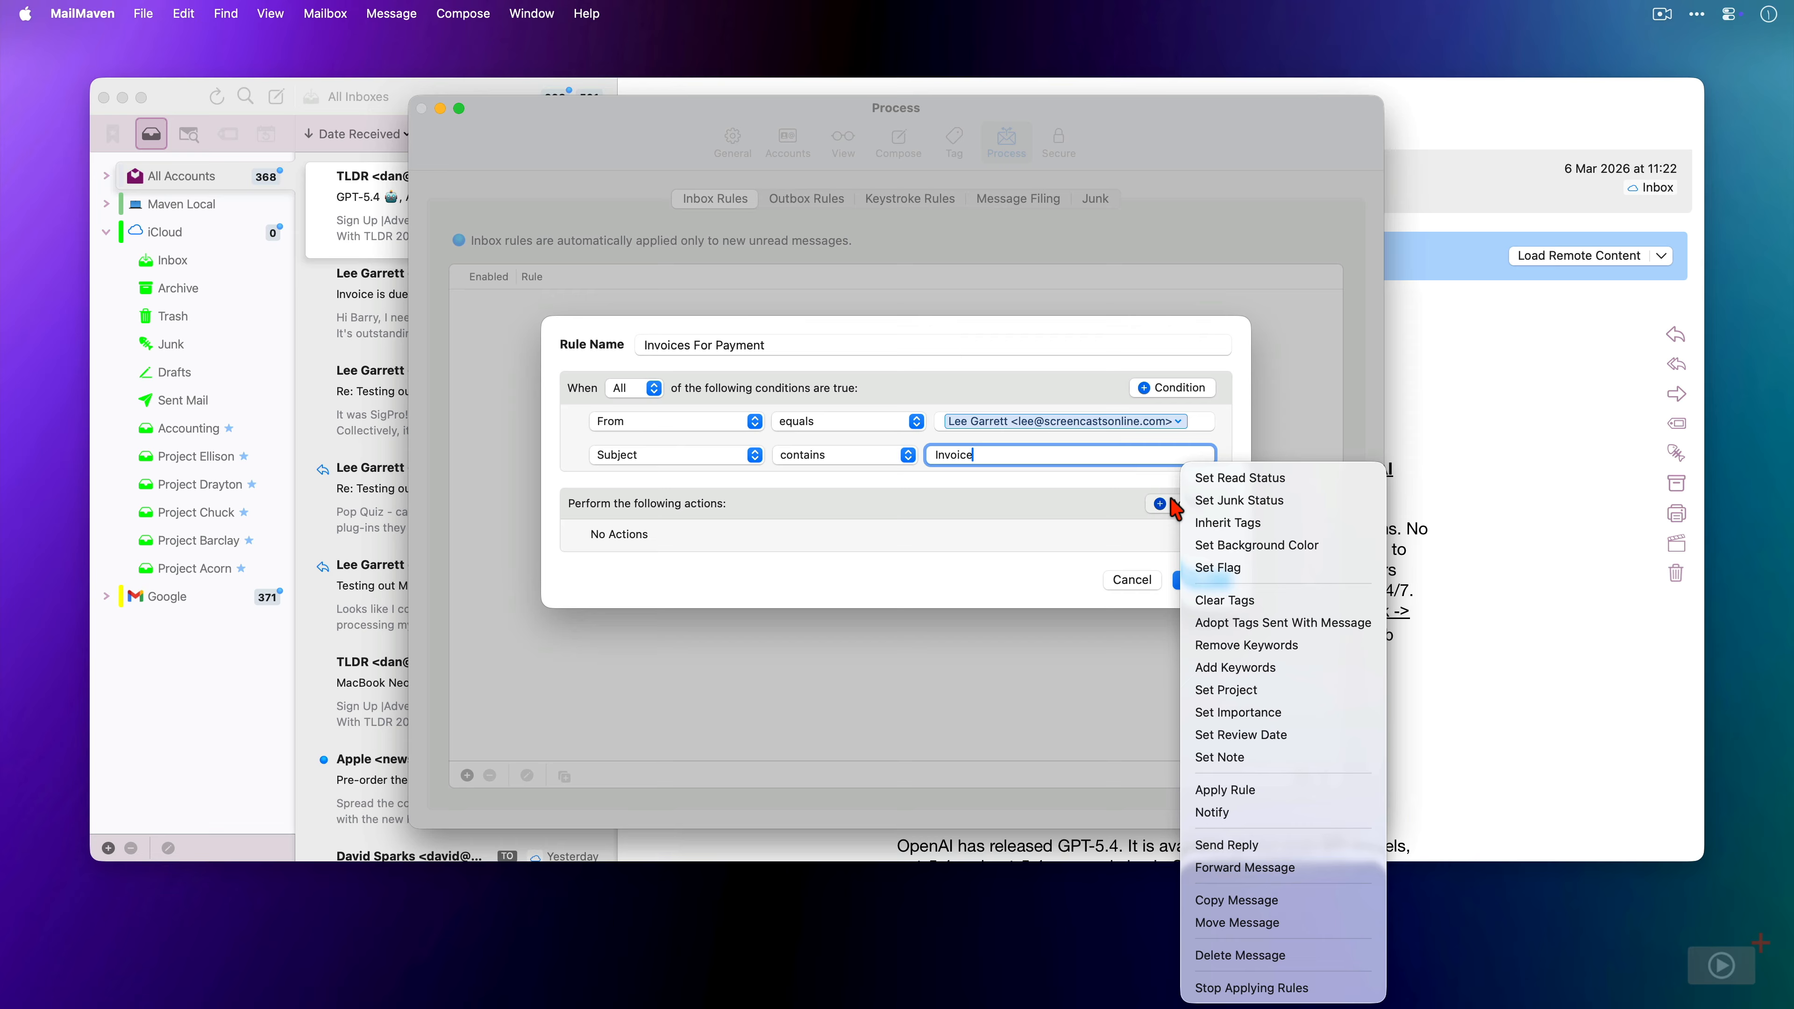
click(1271, 922)
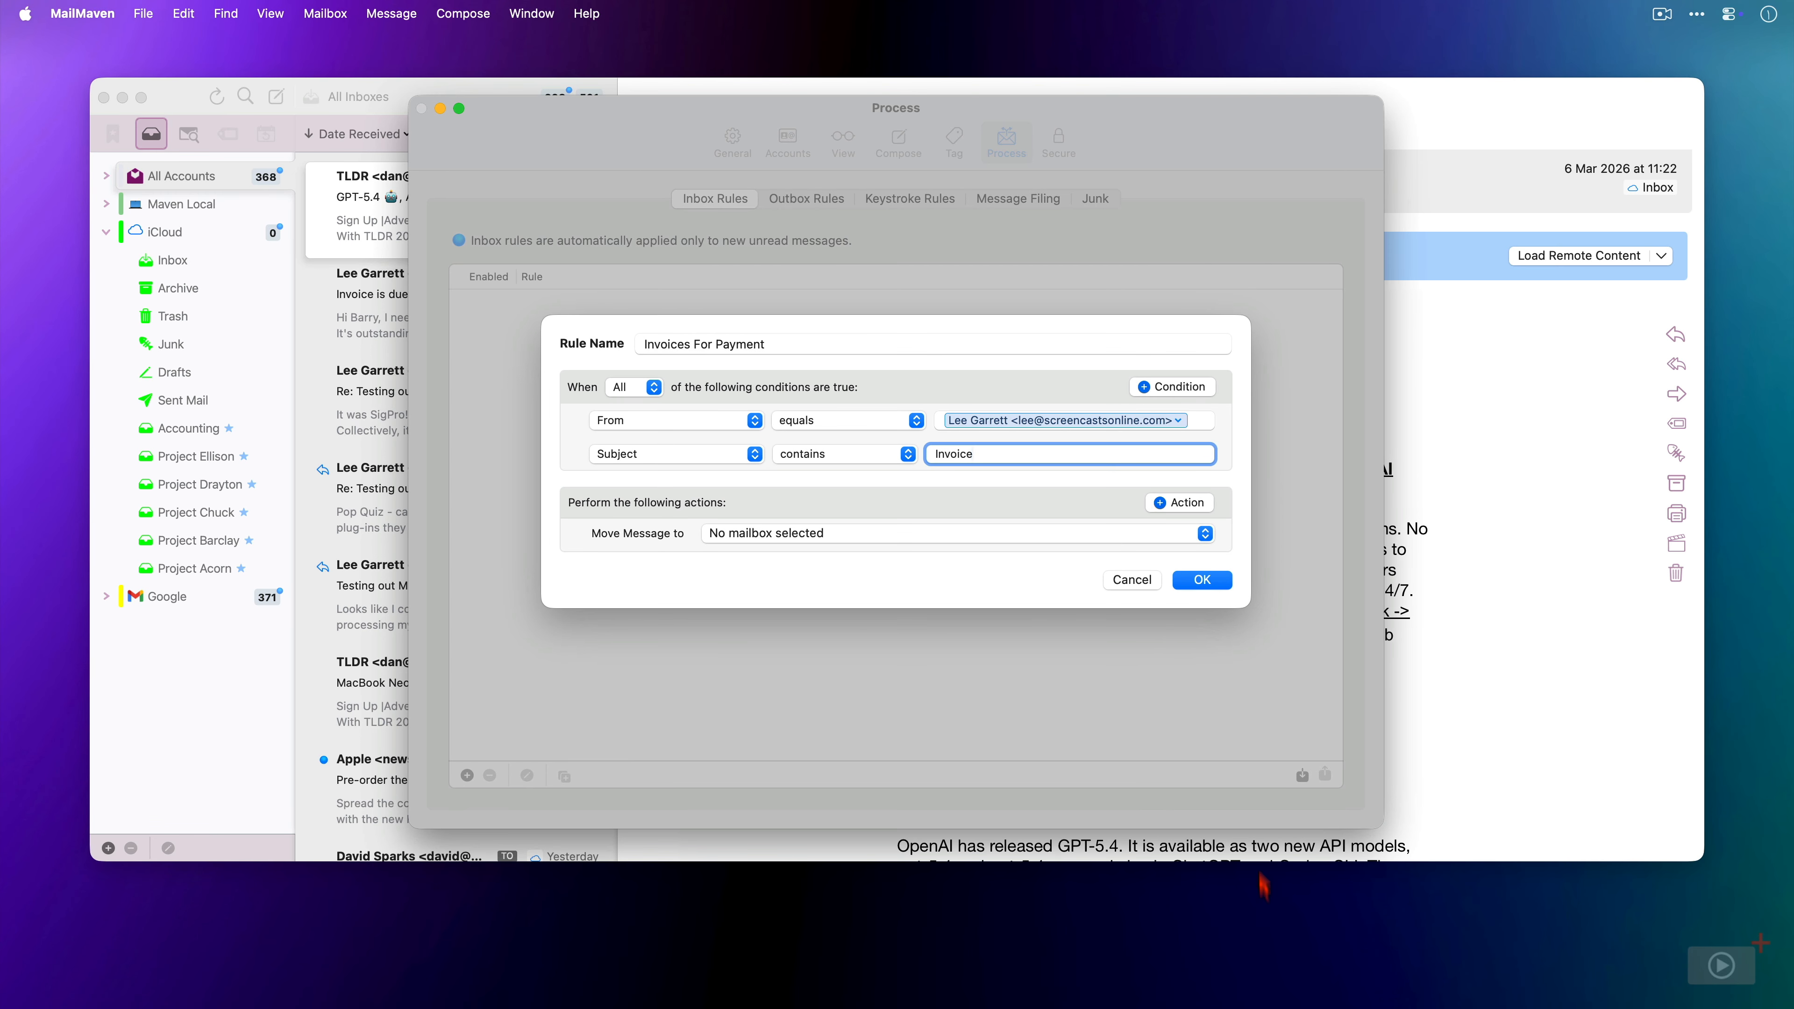
click(1203, 536)
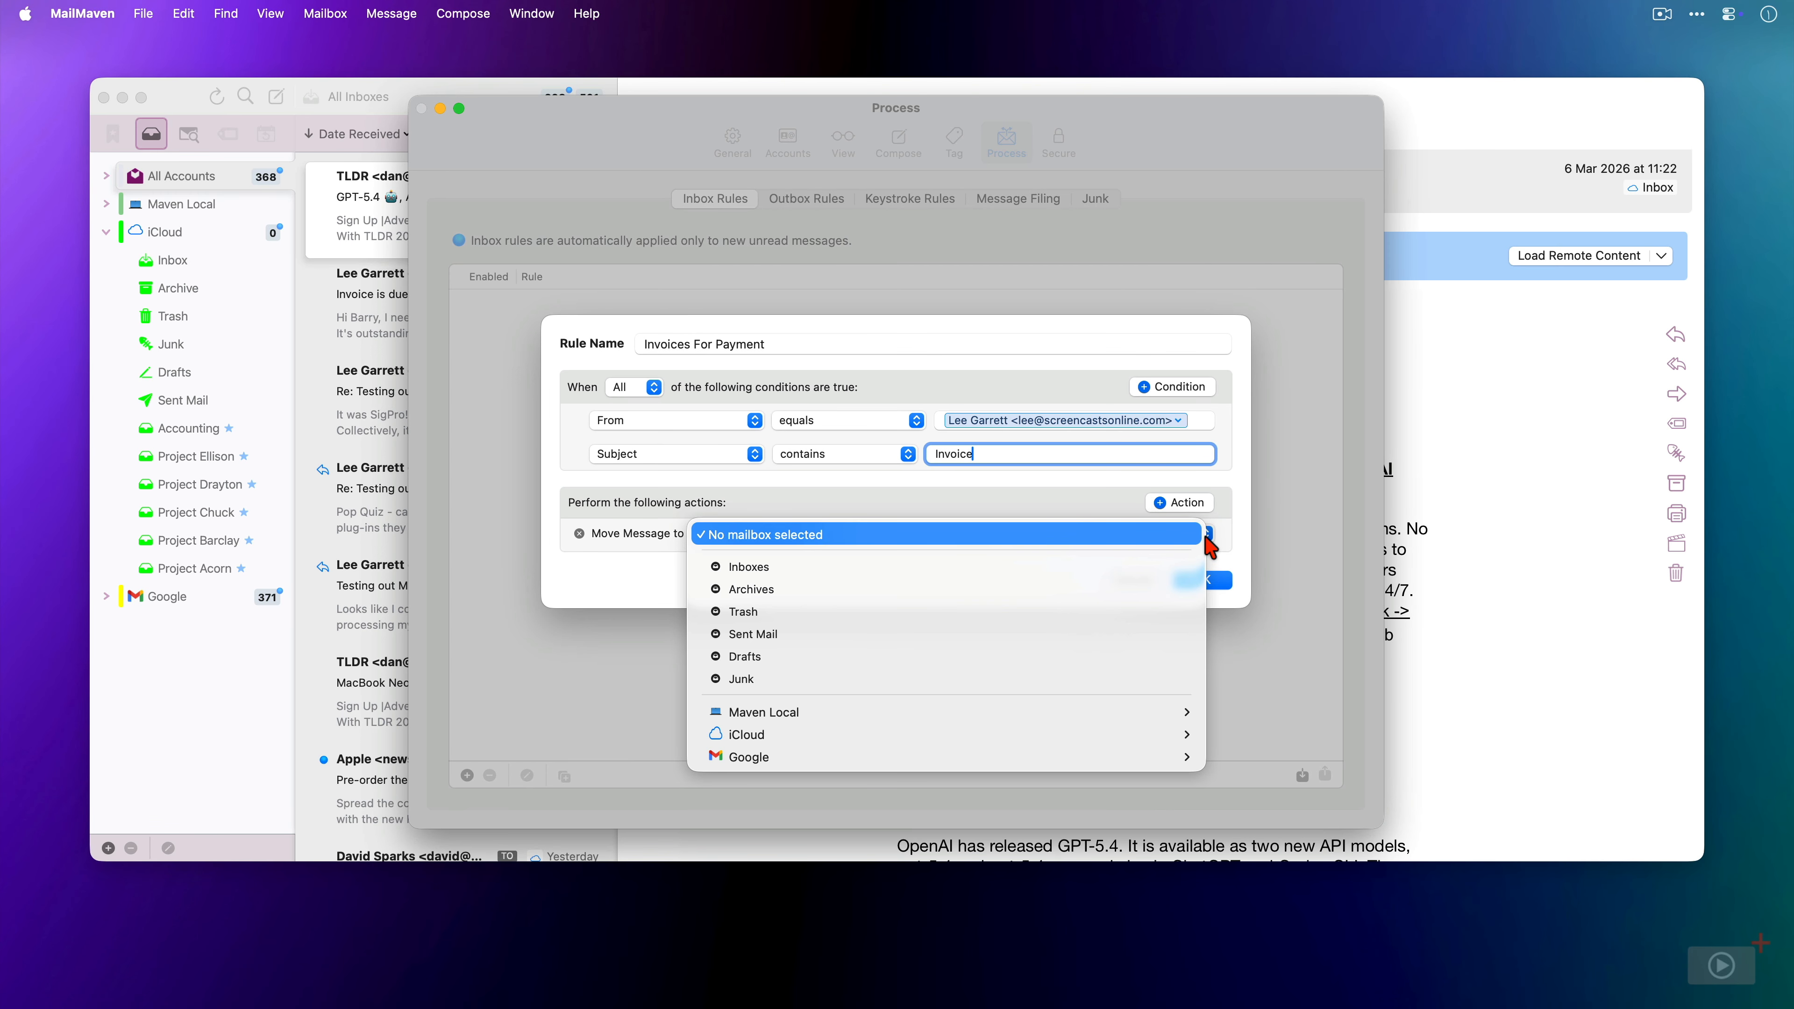
mouse_move(1141, 735)
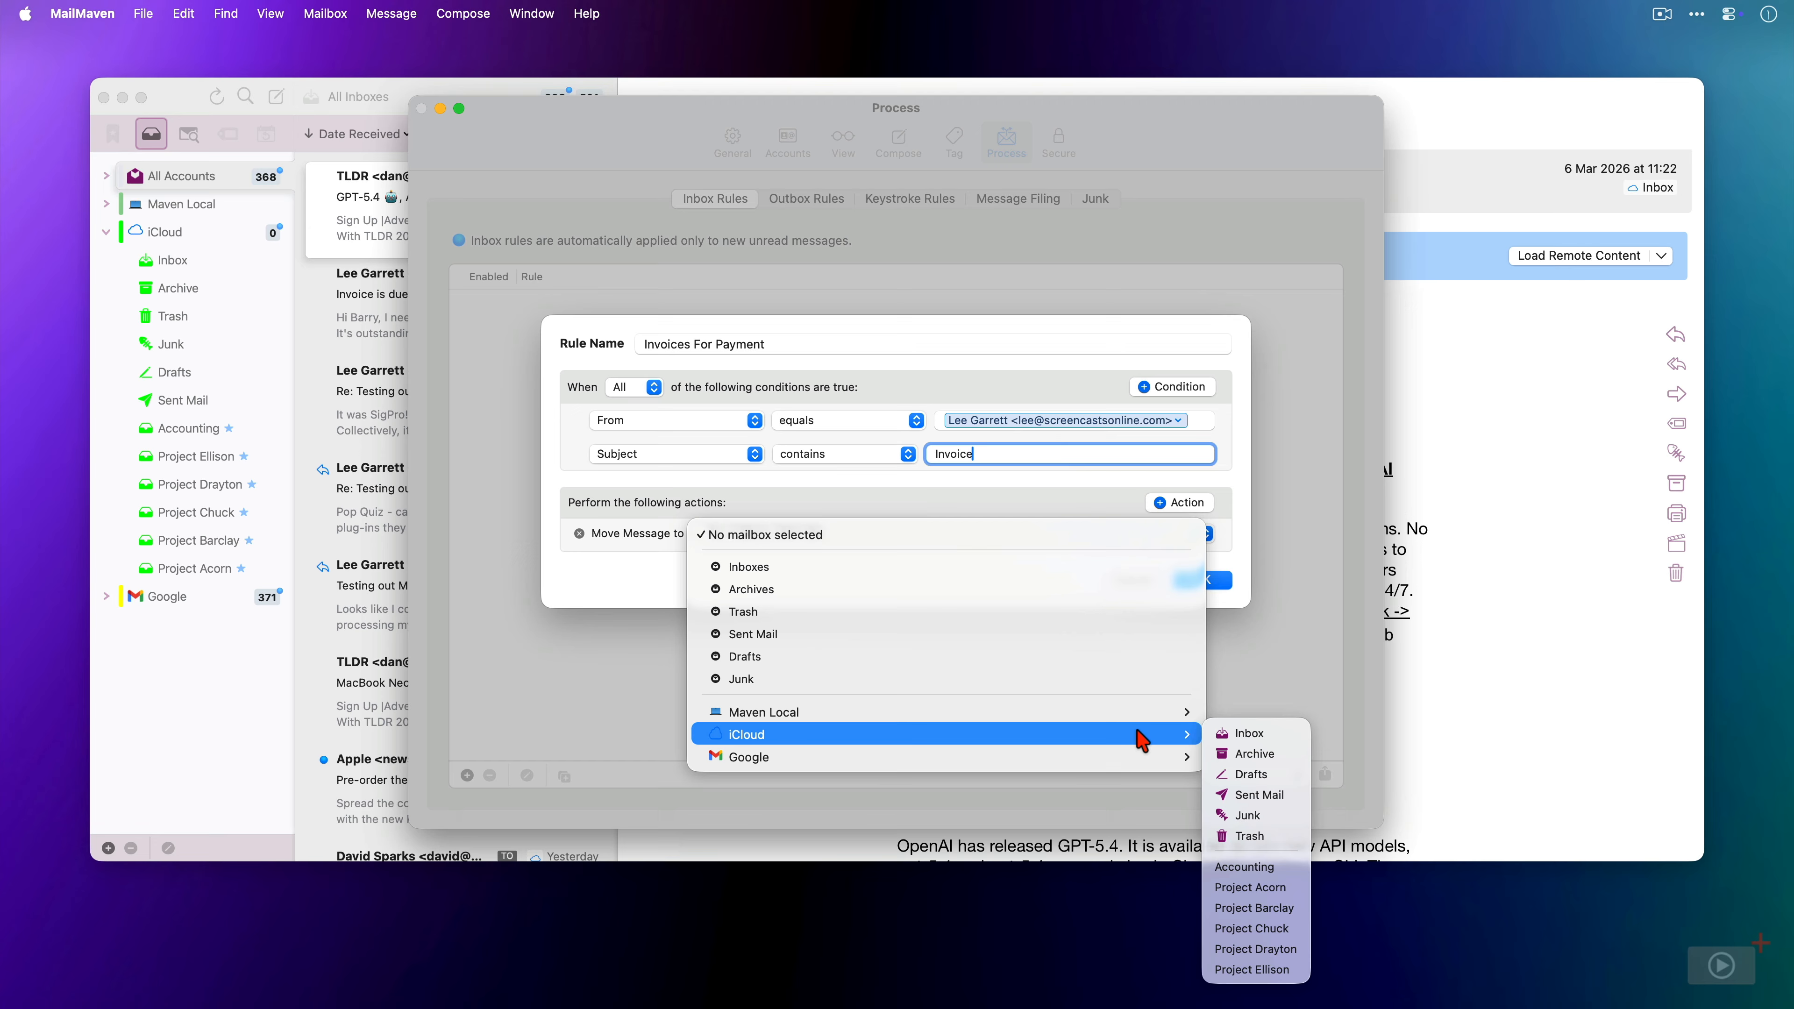
click(1265, 867)
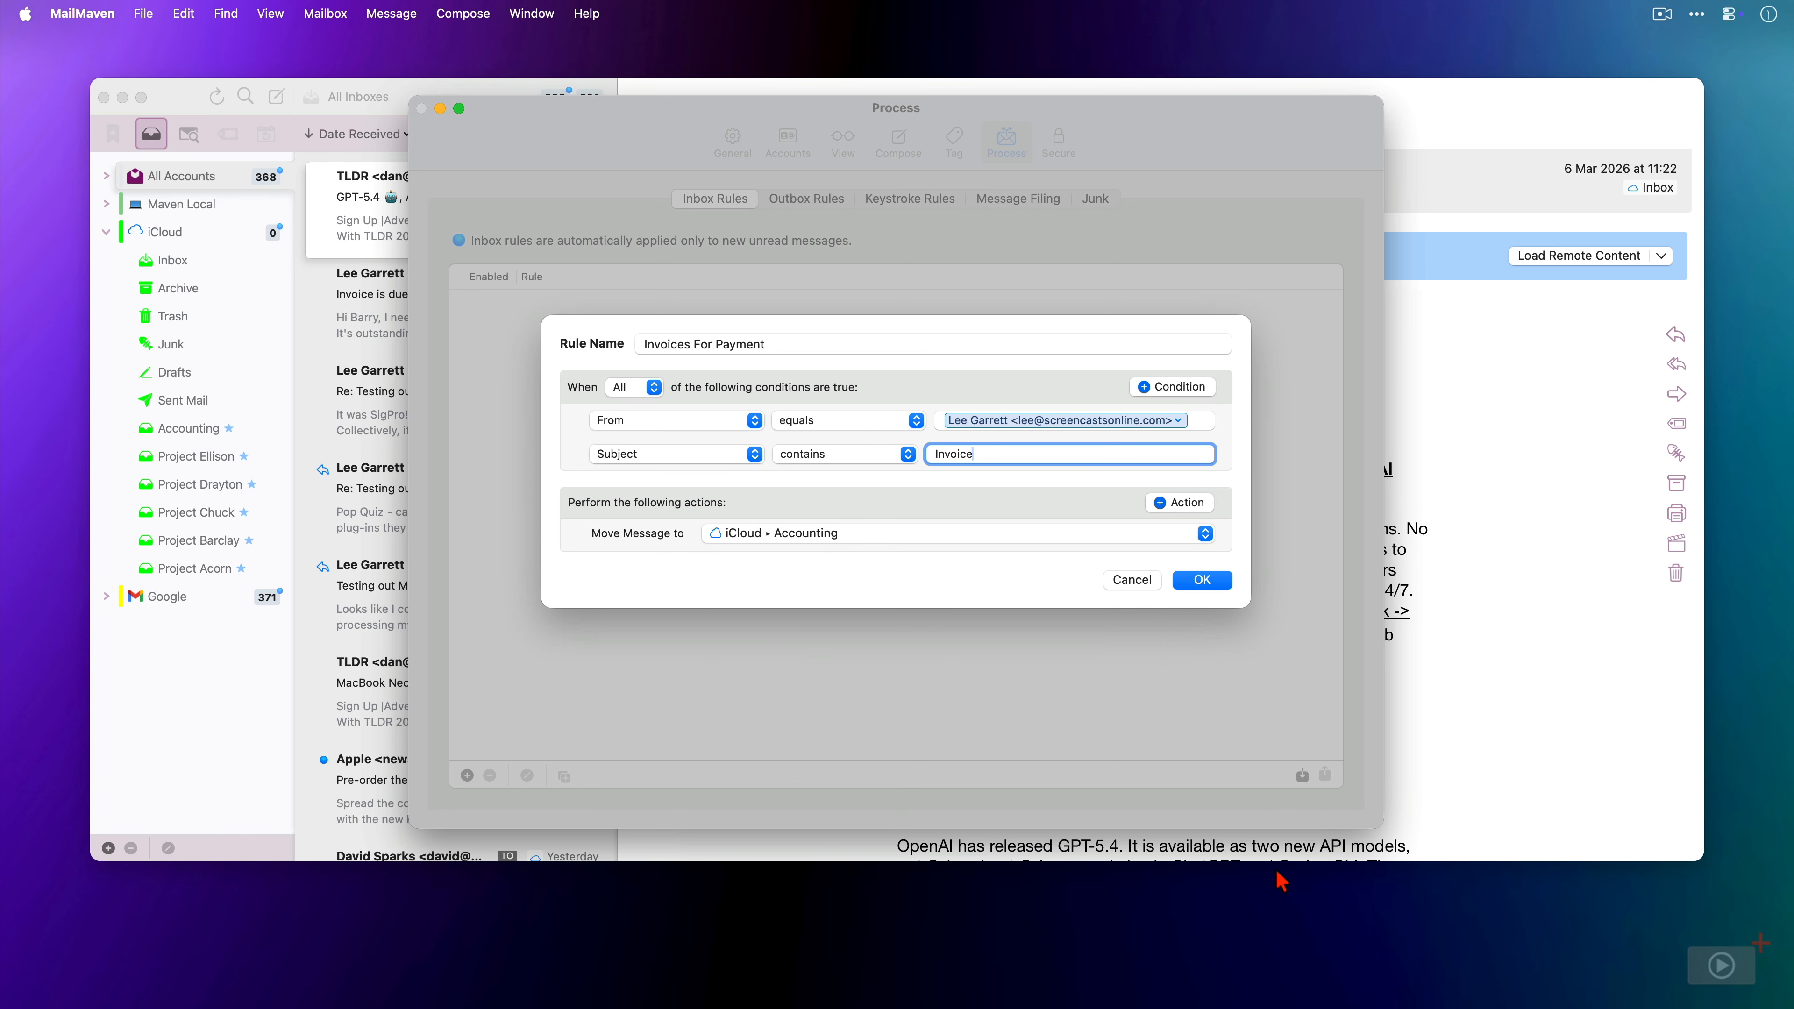
Add an Add Keywords action to the rule with the keyword "Outstanding"
click(1191, 506)
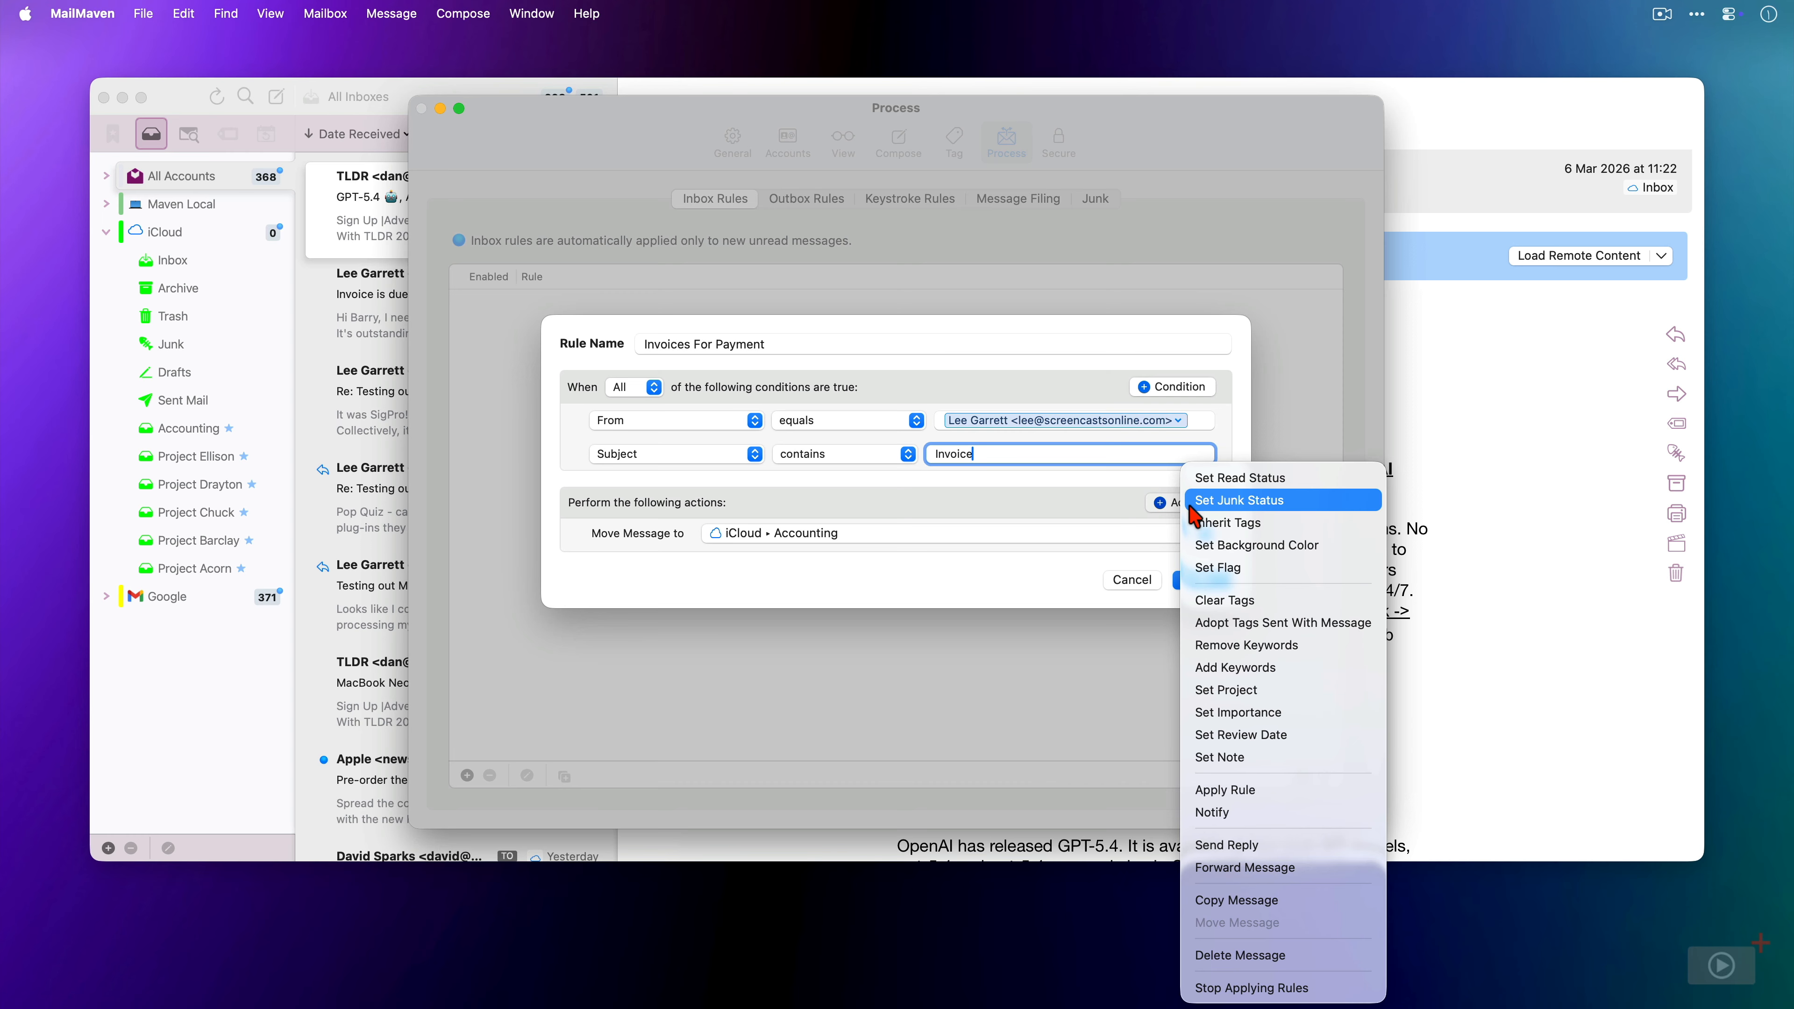
click(1349, 667)
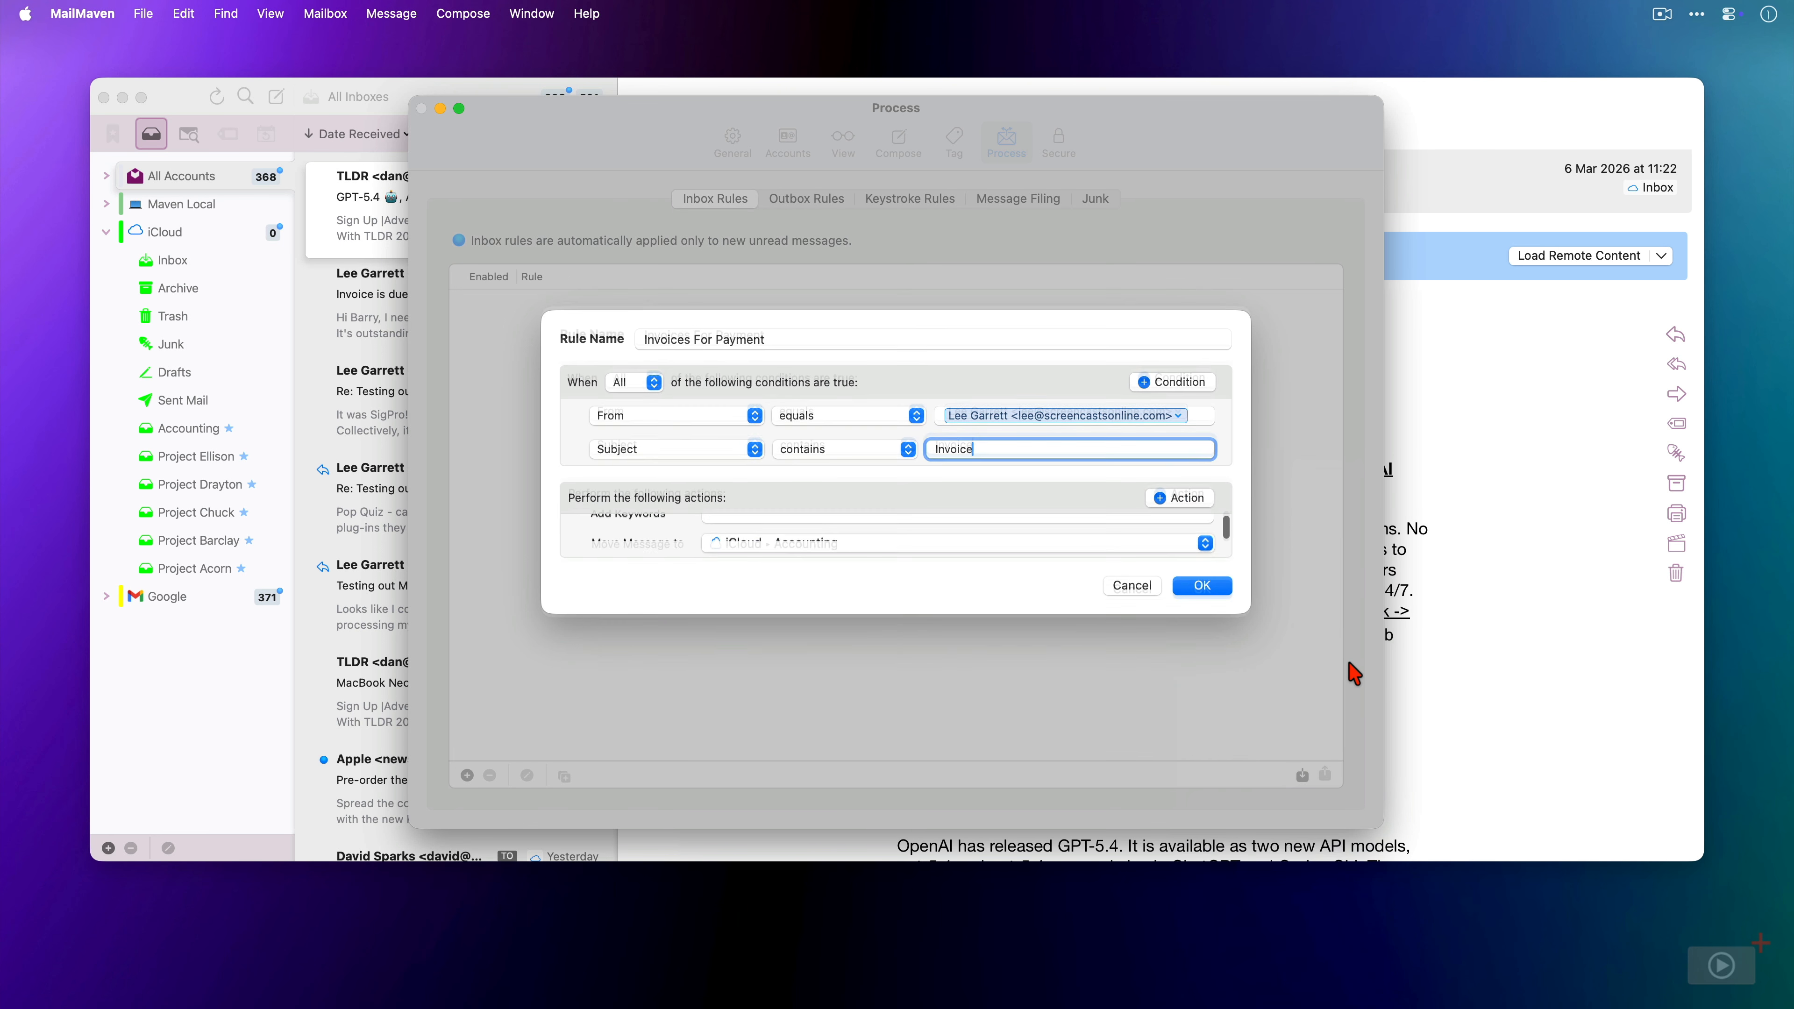
click(943, 521)
text(Outstanding)
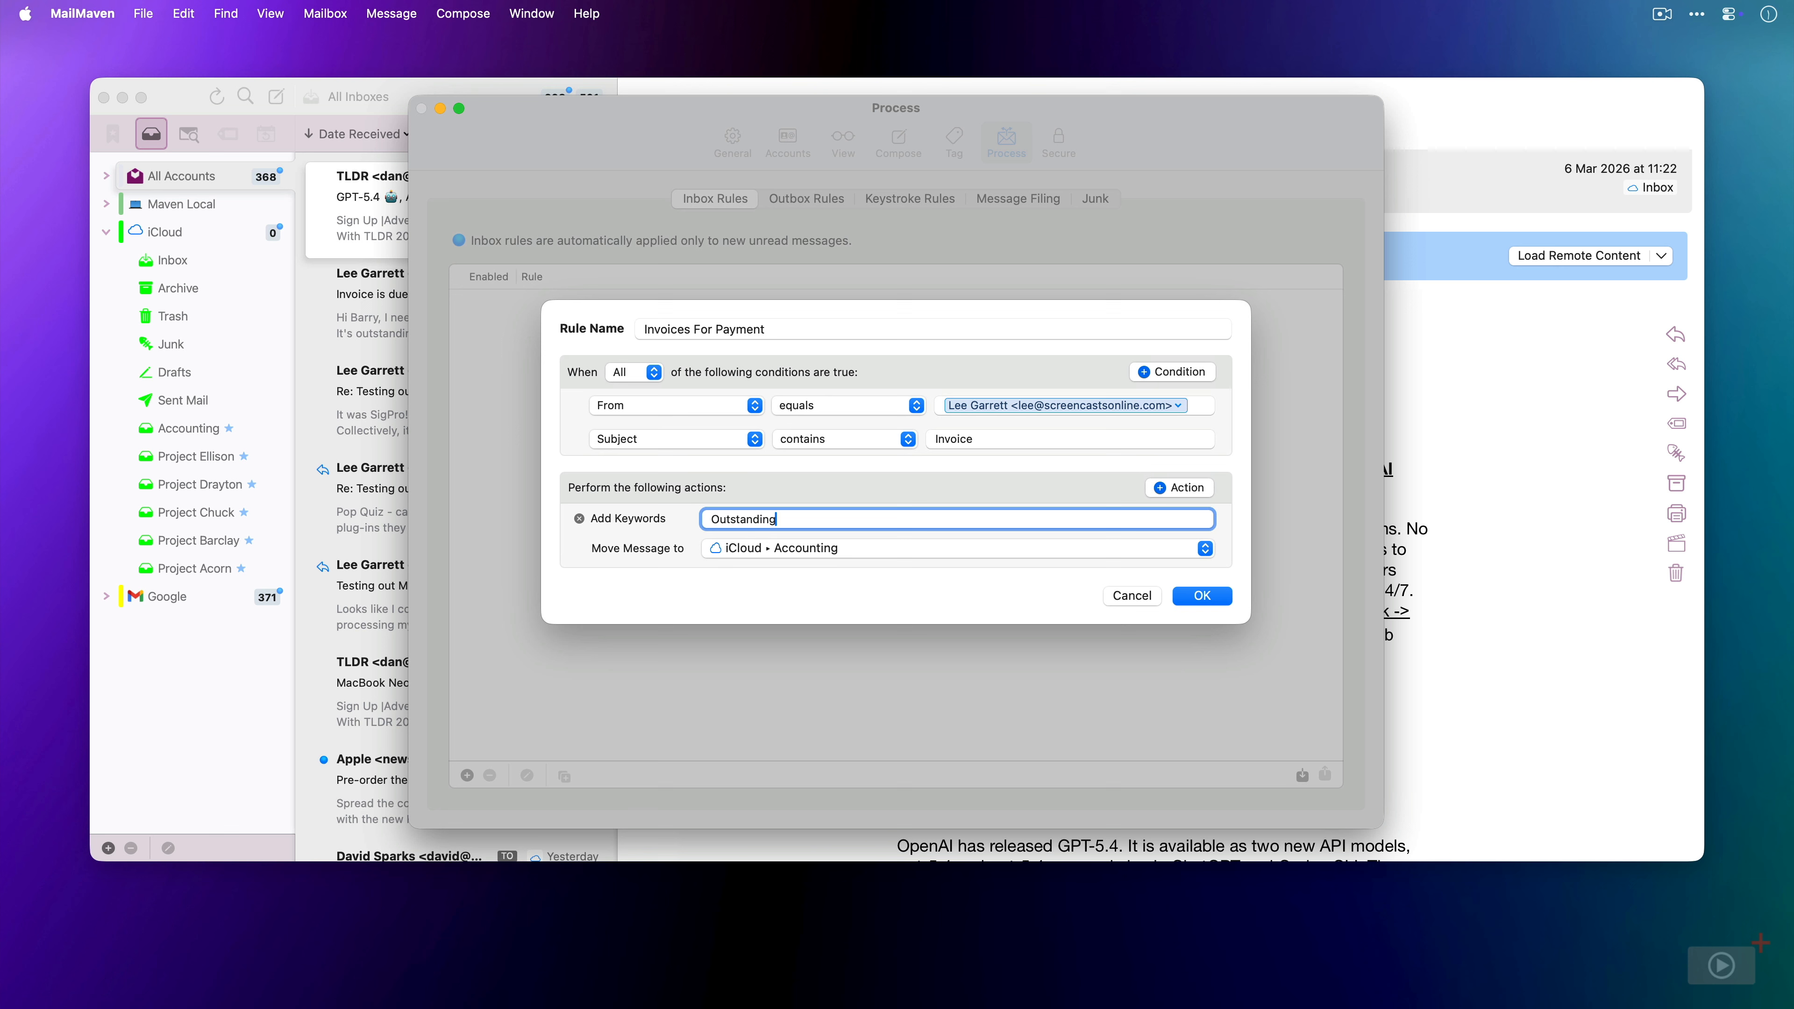
key(Return)
Add a Set Review Date action of Message Date + 7 days and save the rule
click(1159, 489)
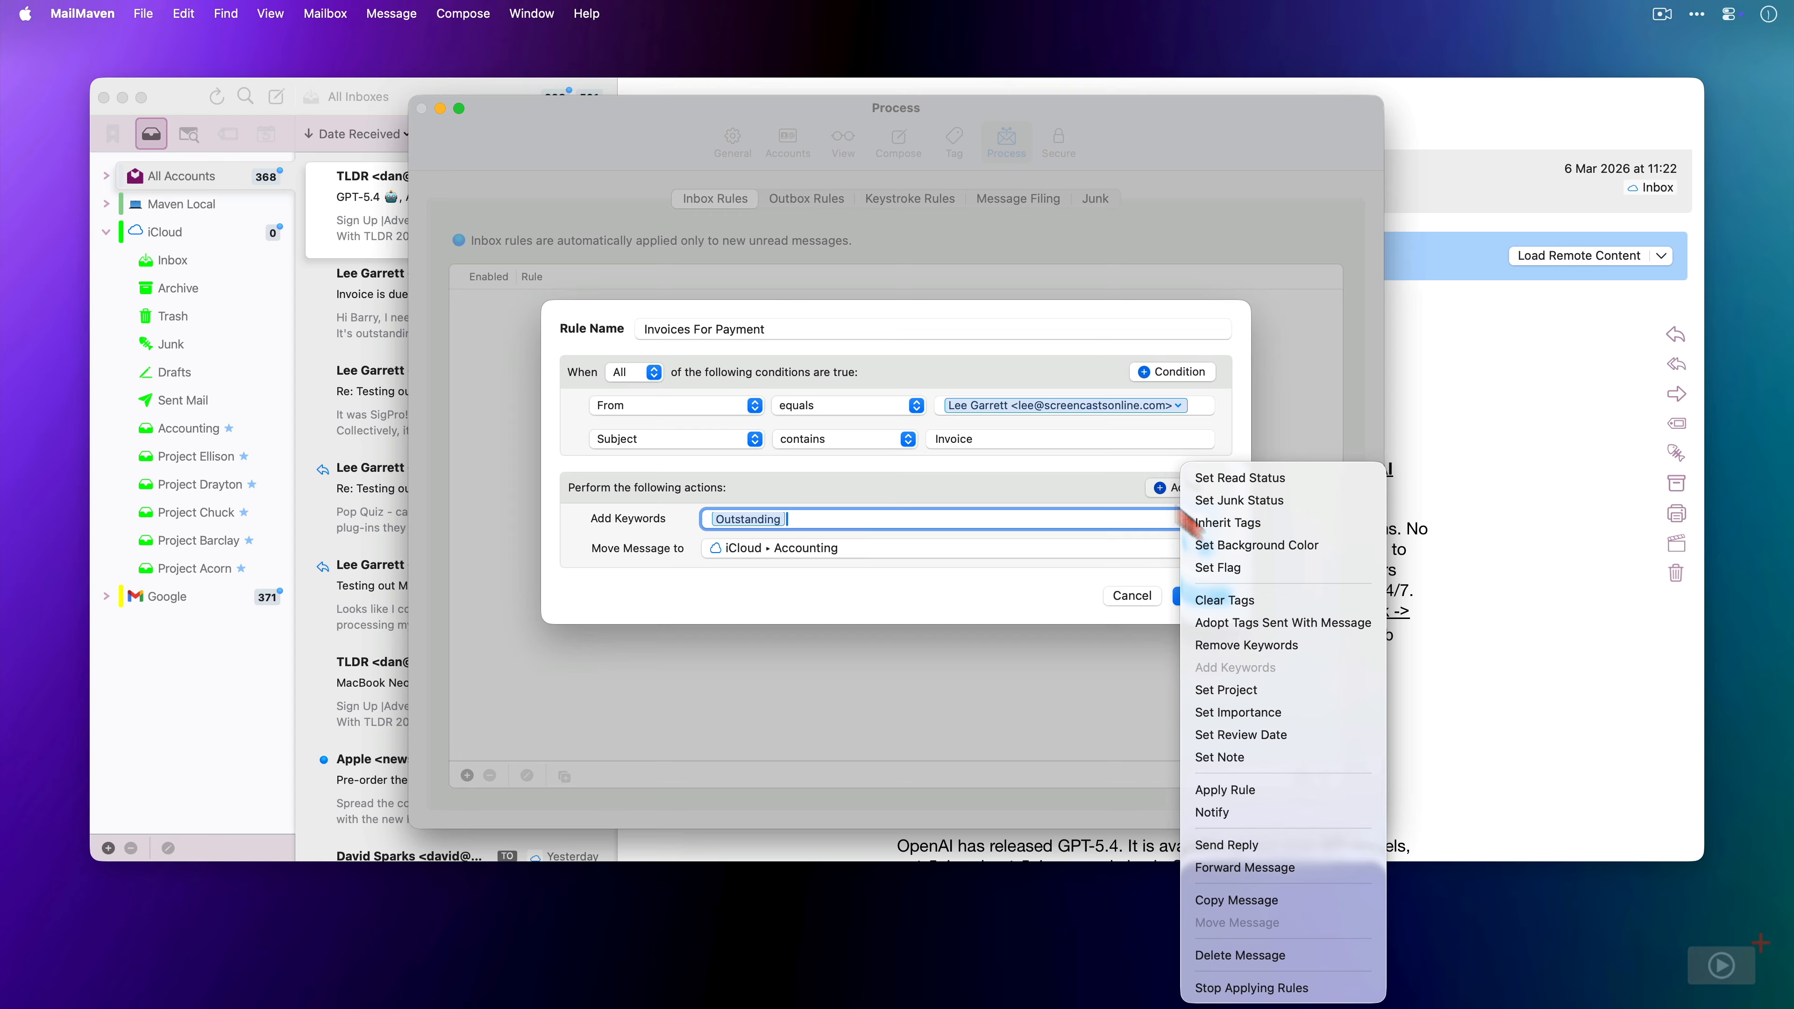
click(1337, 736)
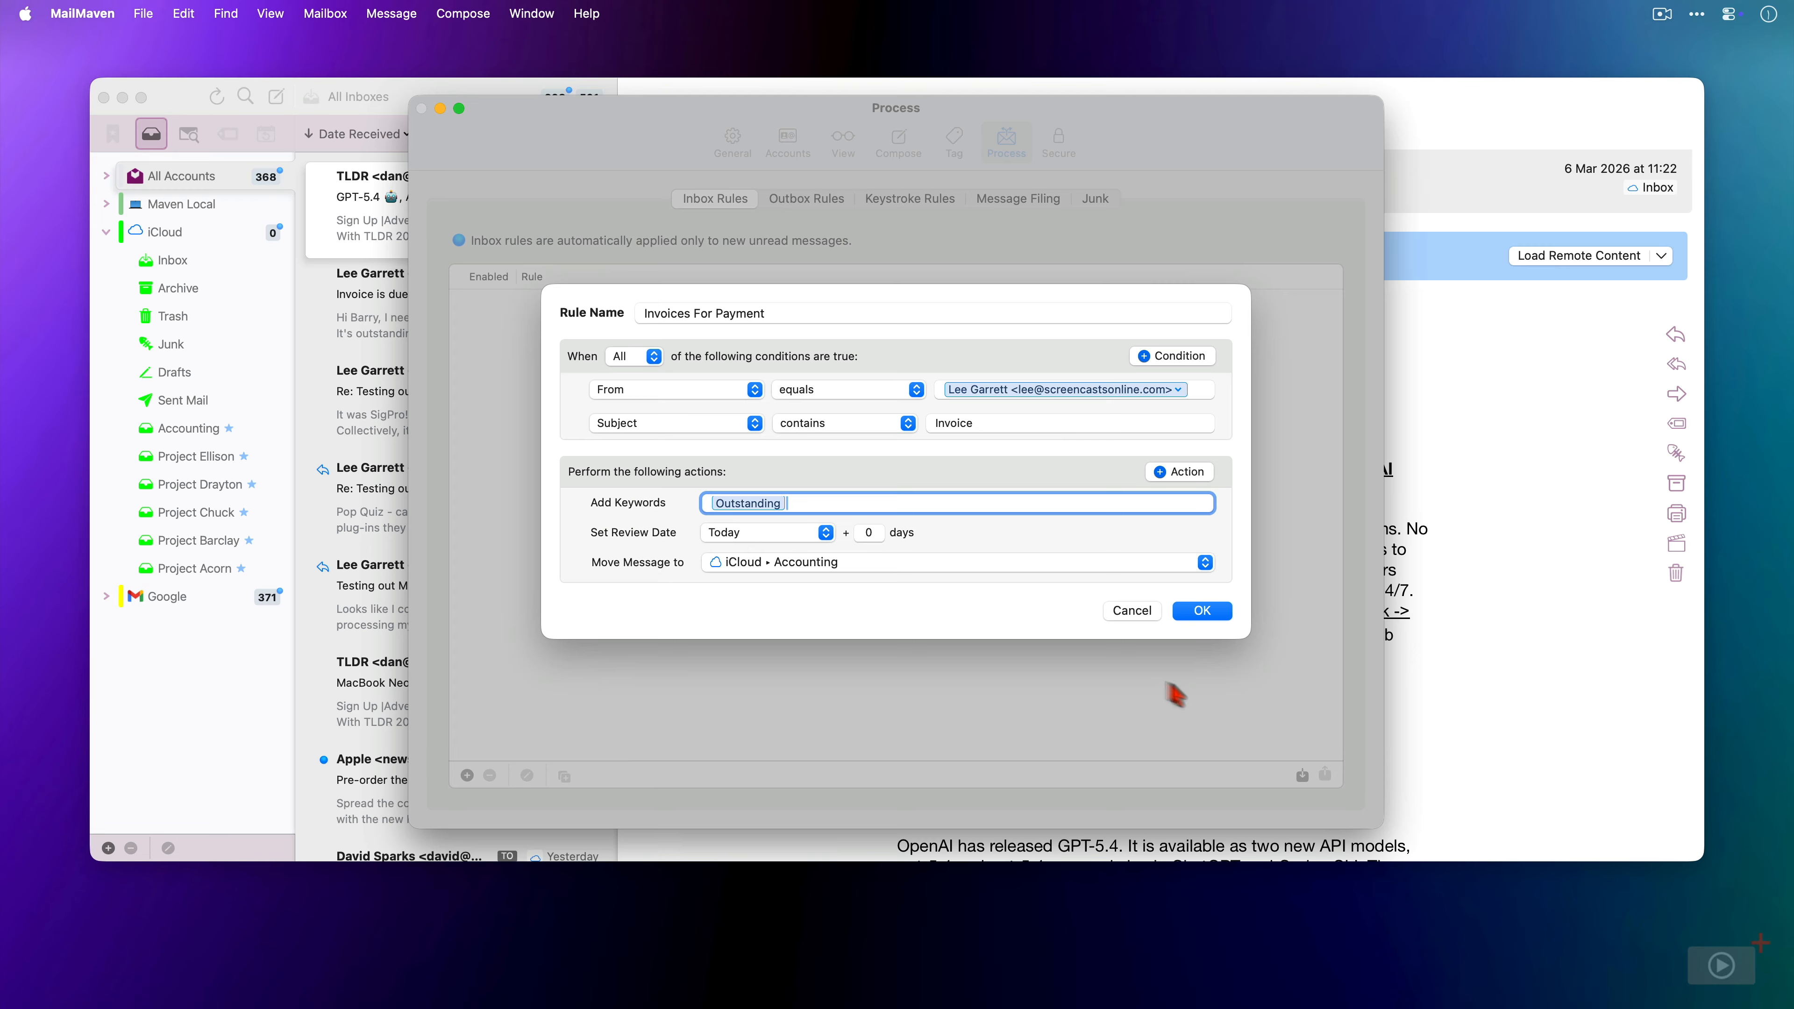
click(825, 533)
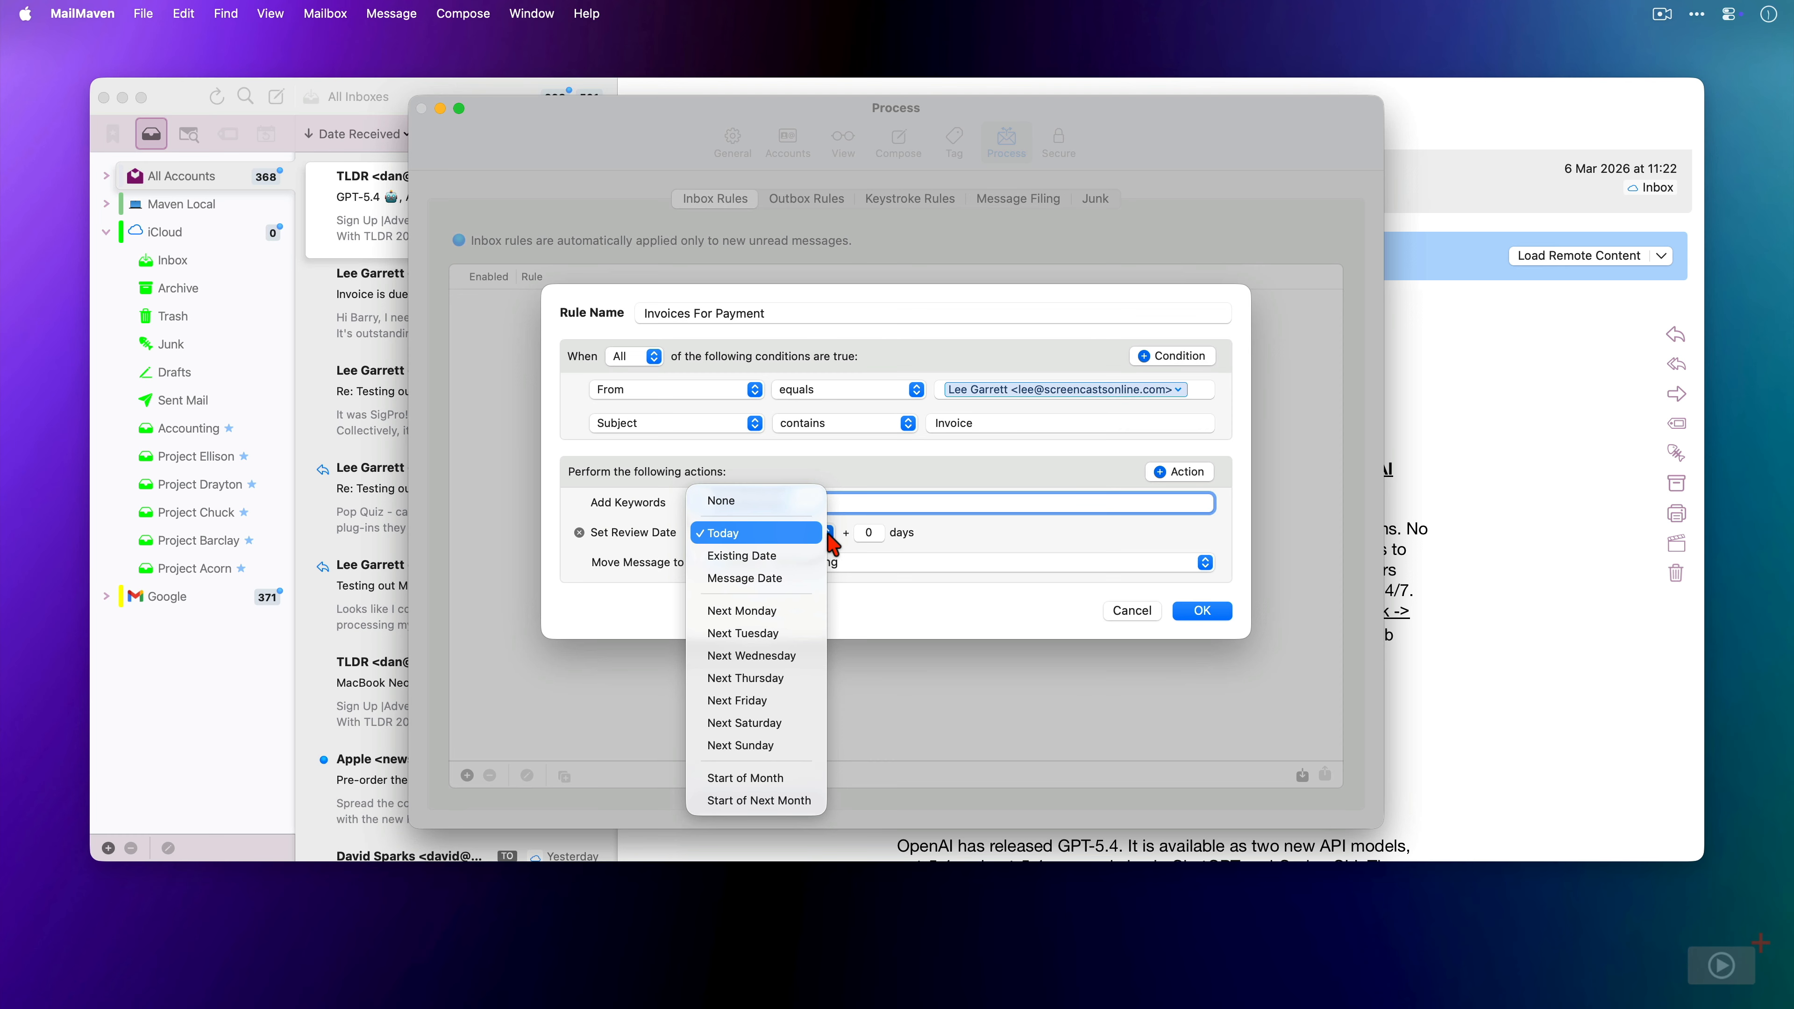
click(805, 584)
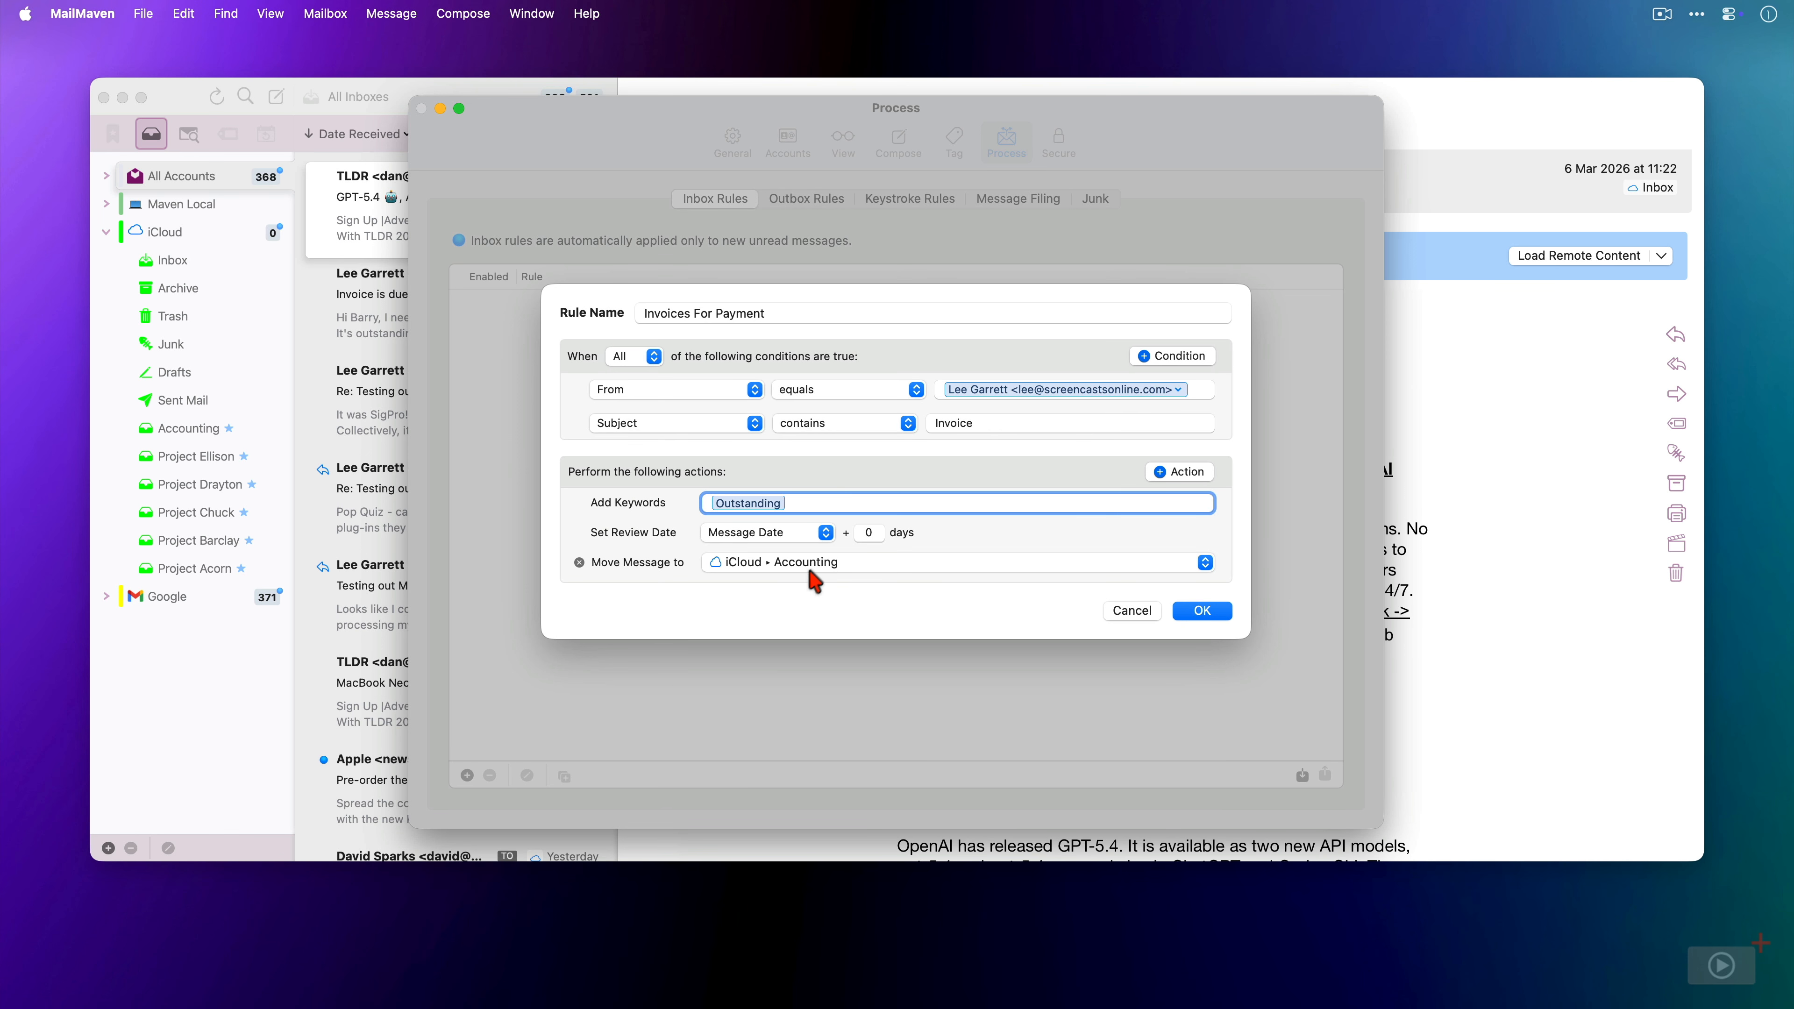
click(857, 531)
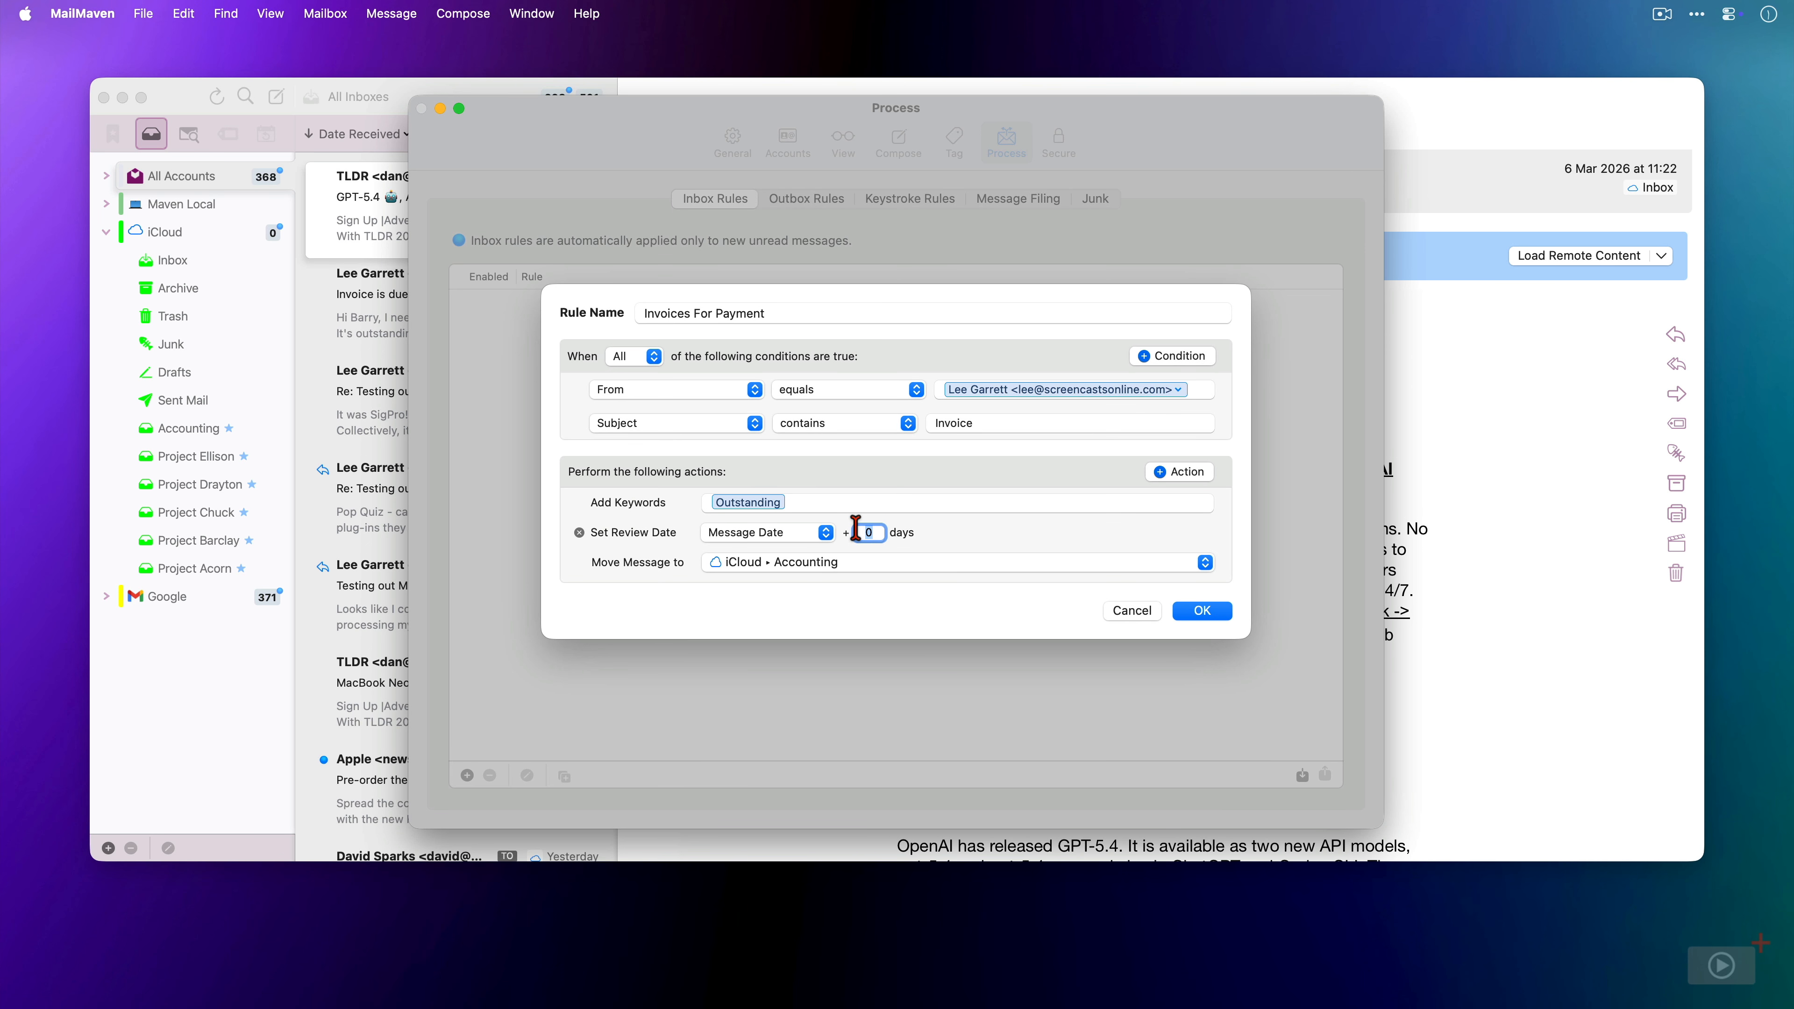
text(7)
click(1210, 613)
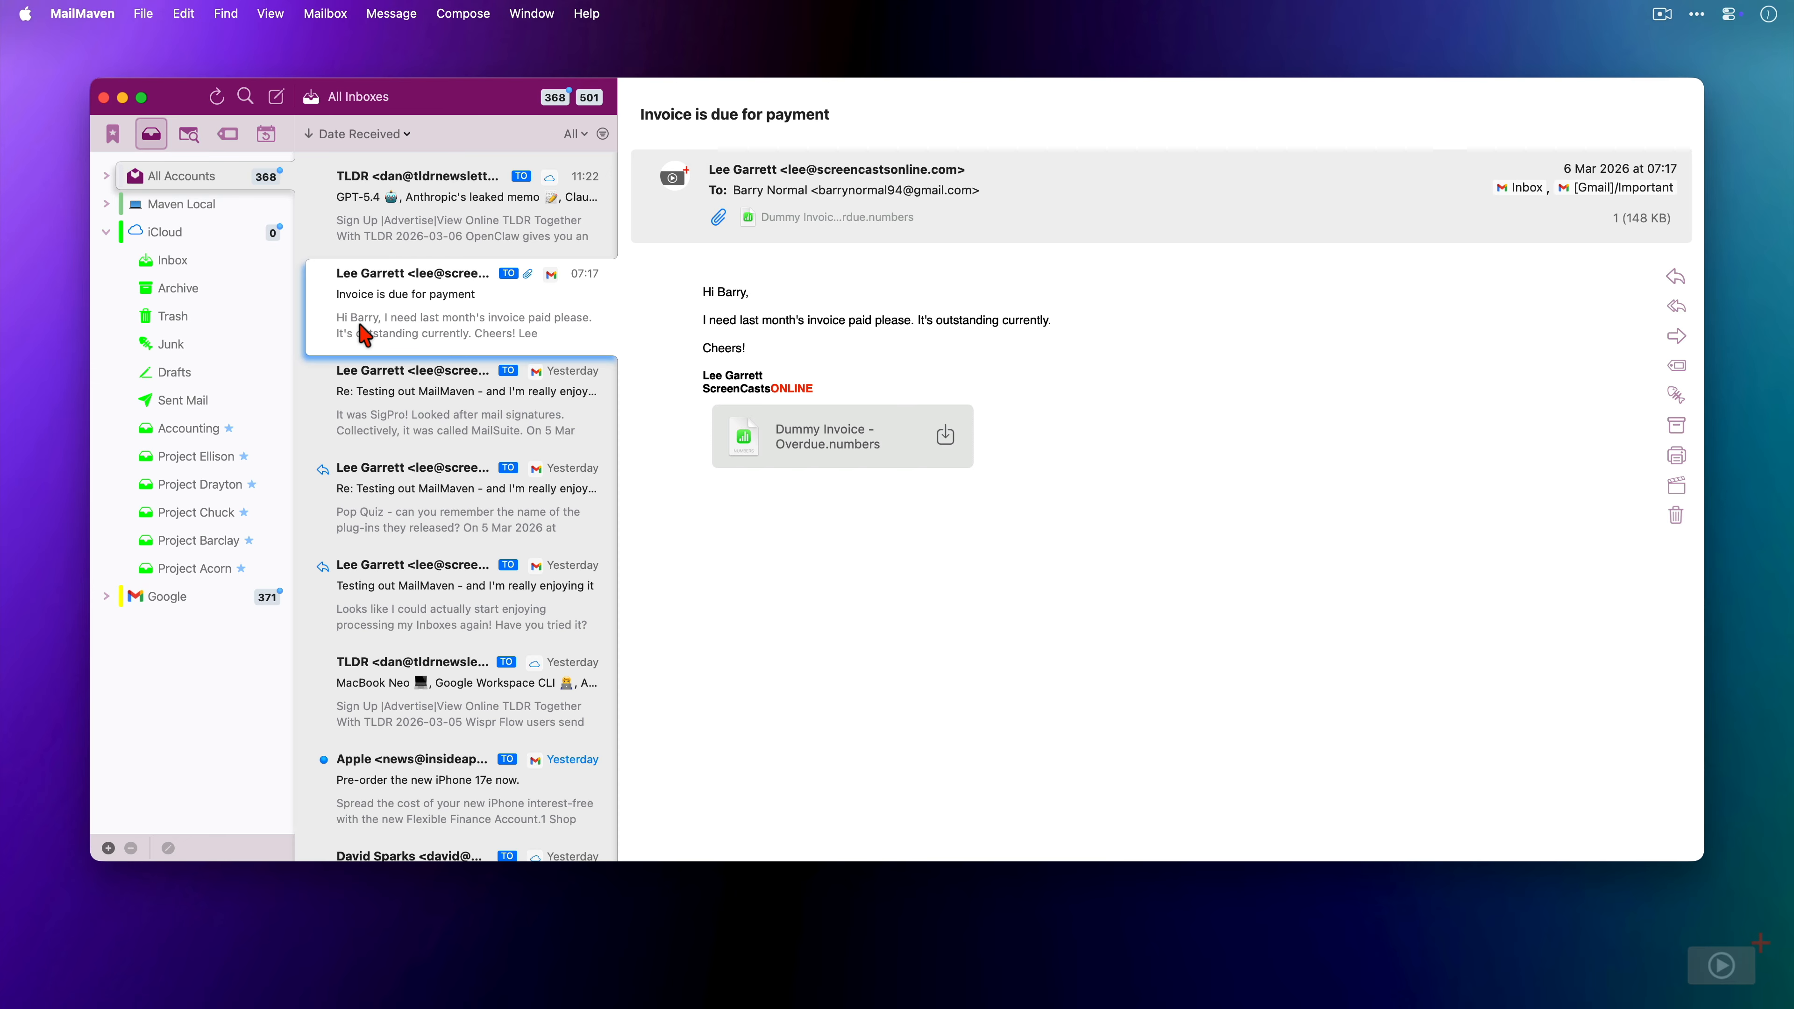
Apply the inbox rules to the "Invoice is due for payment" message and open the iCloud Accounting mailbox
click(381, 15)
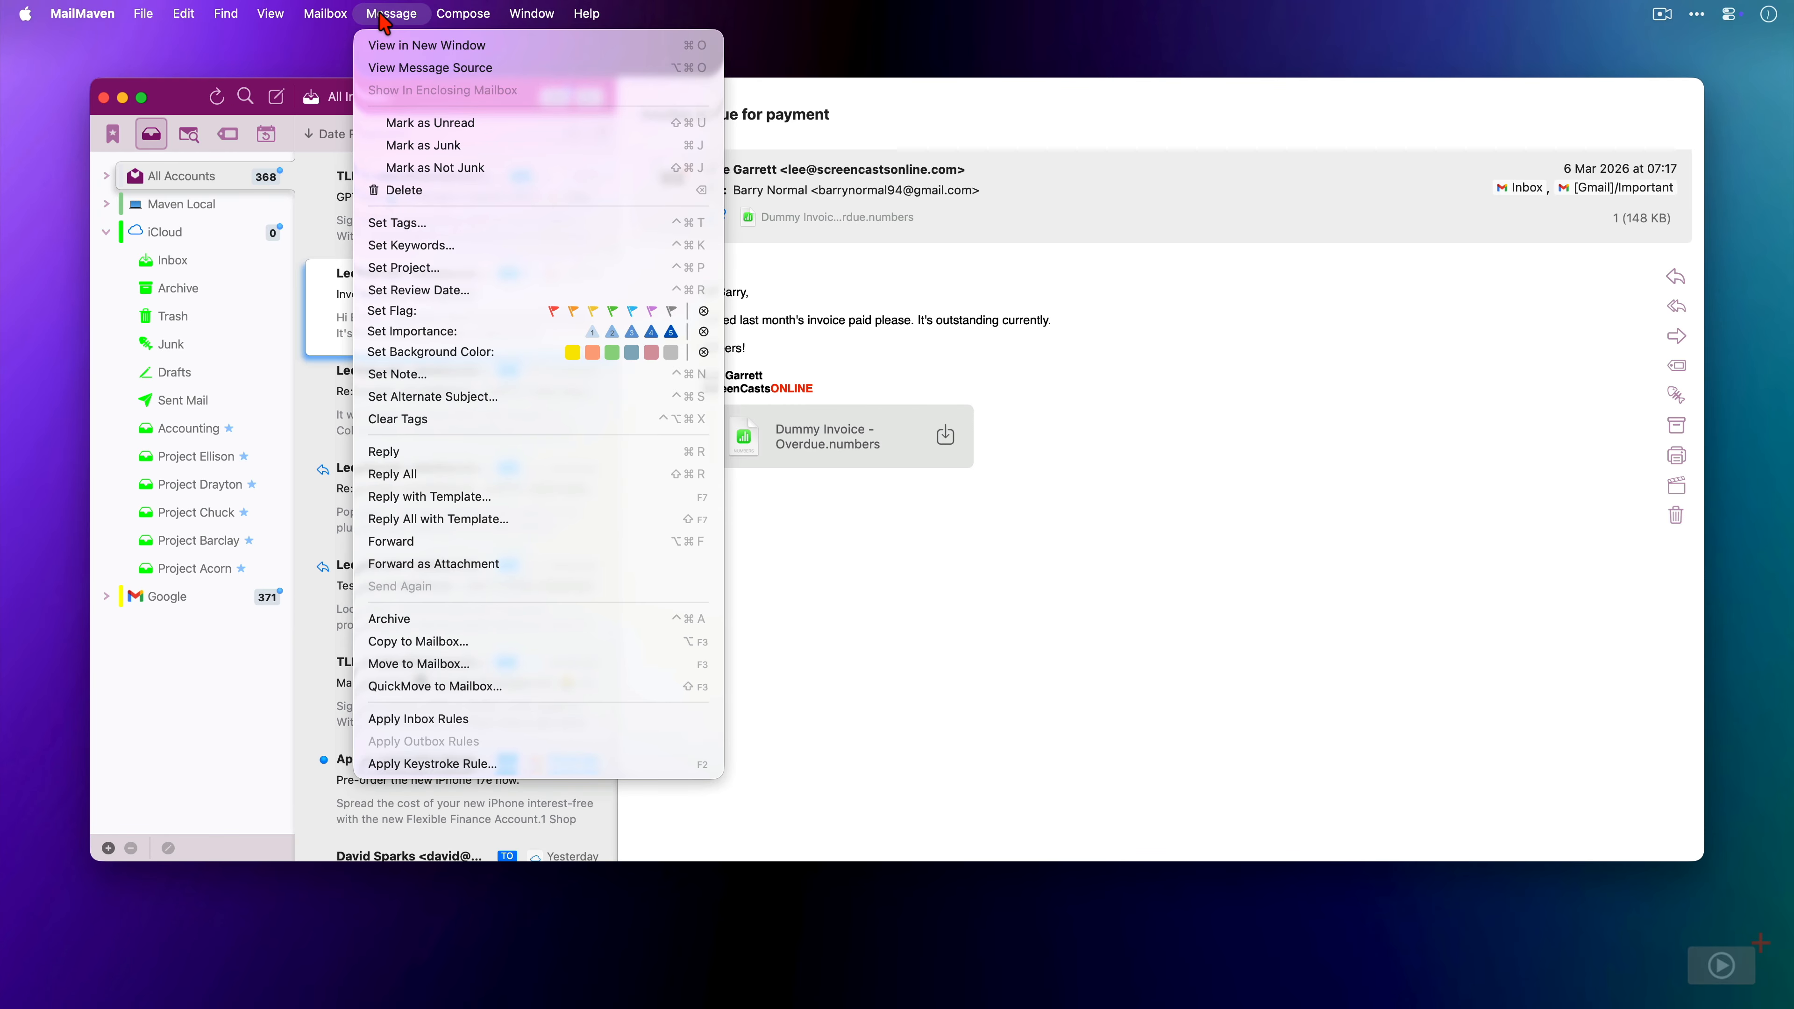
click(402, 720)
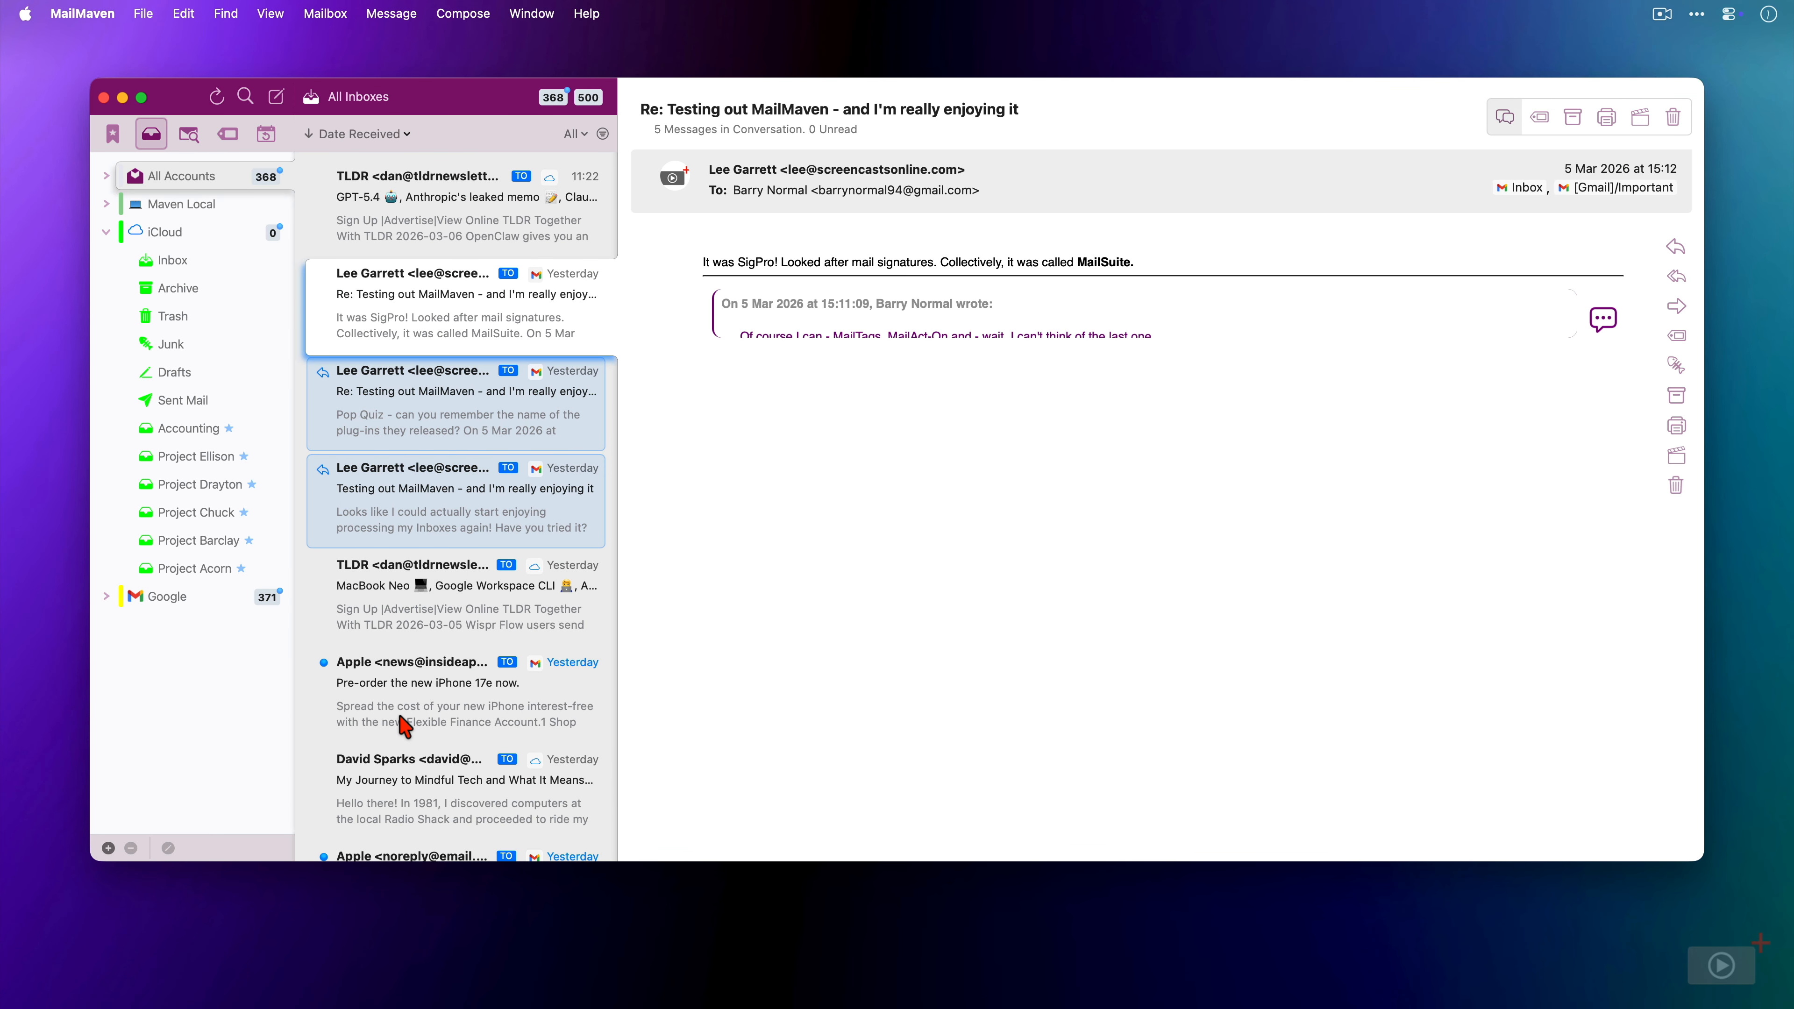
click(182, 434)
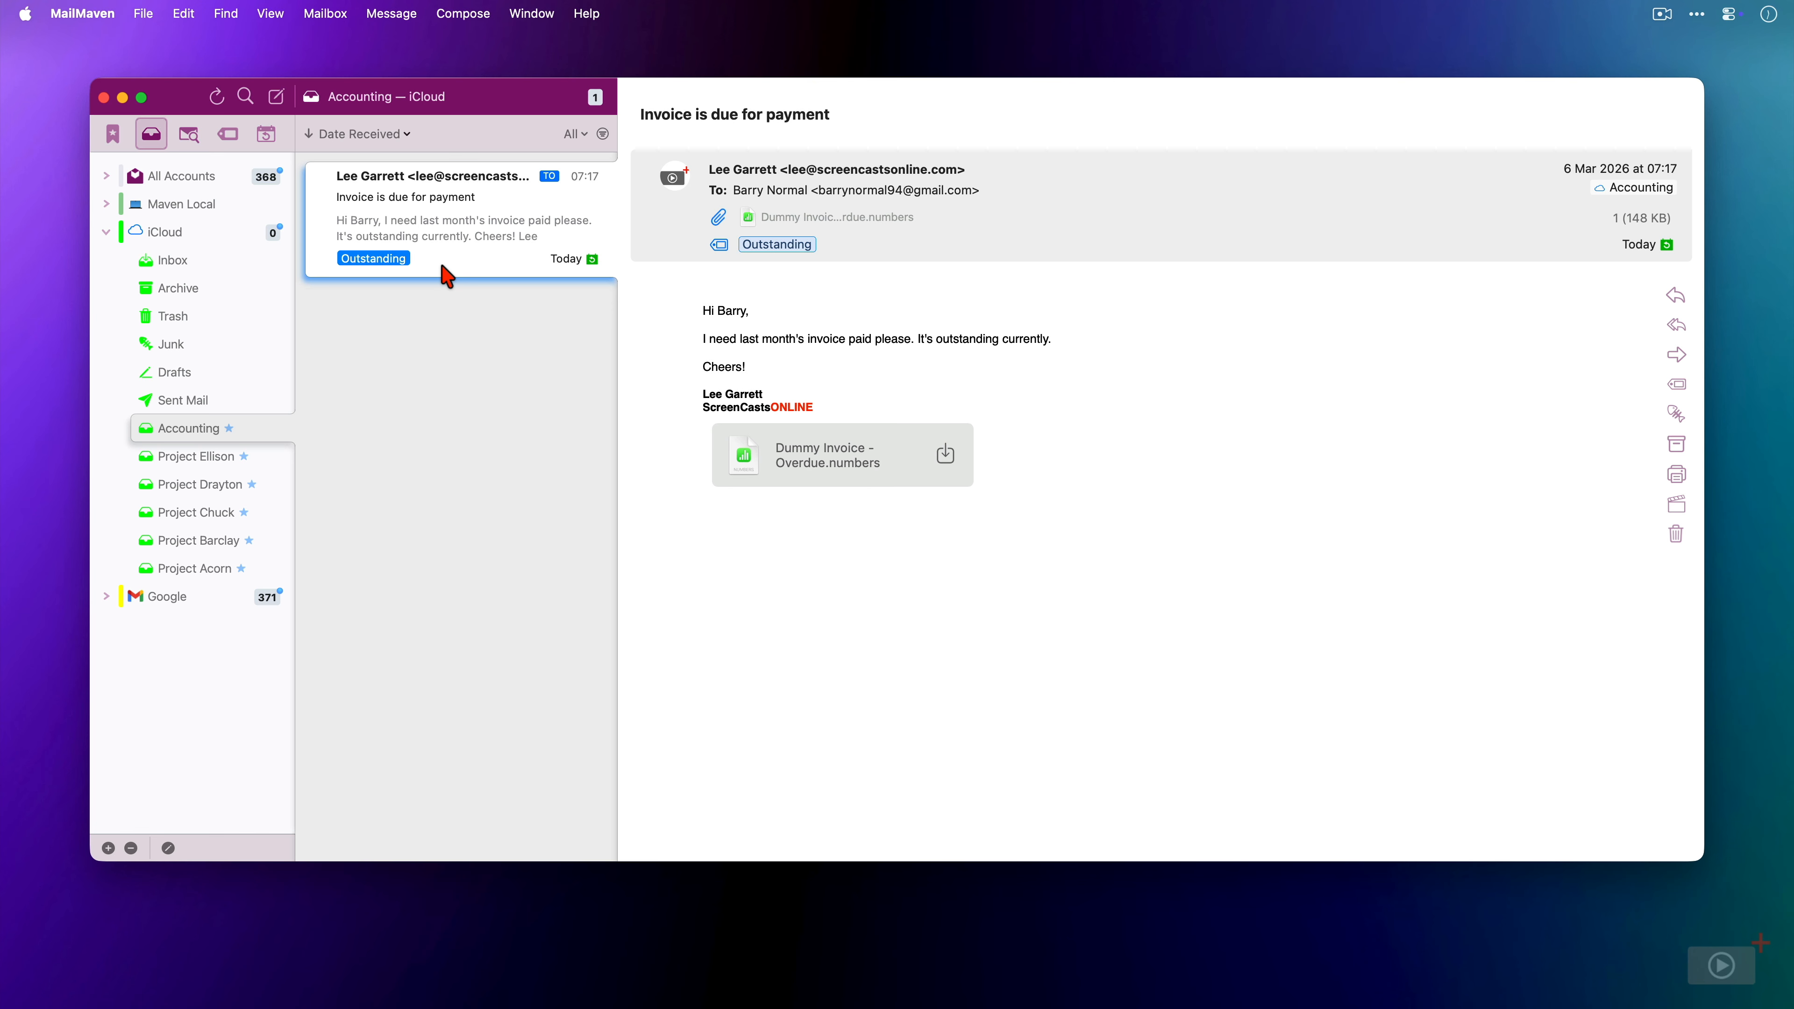
View the messages scheduled for review and expand the Review group to show its date-based mailboxes
click(266, 135)
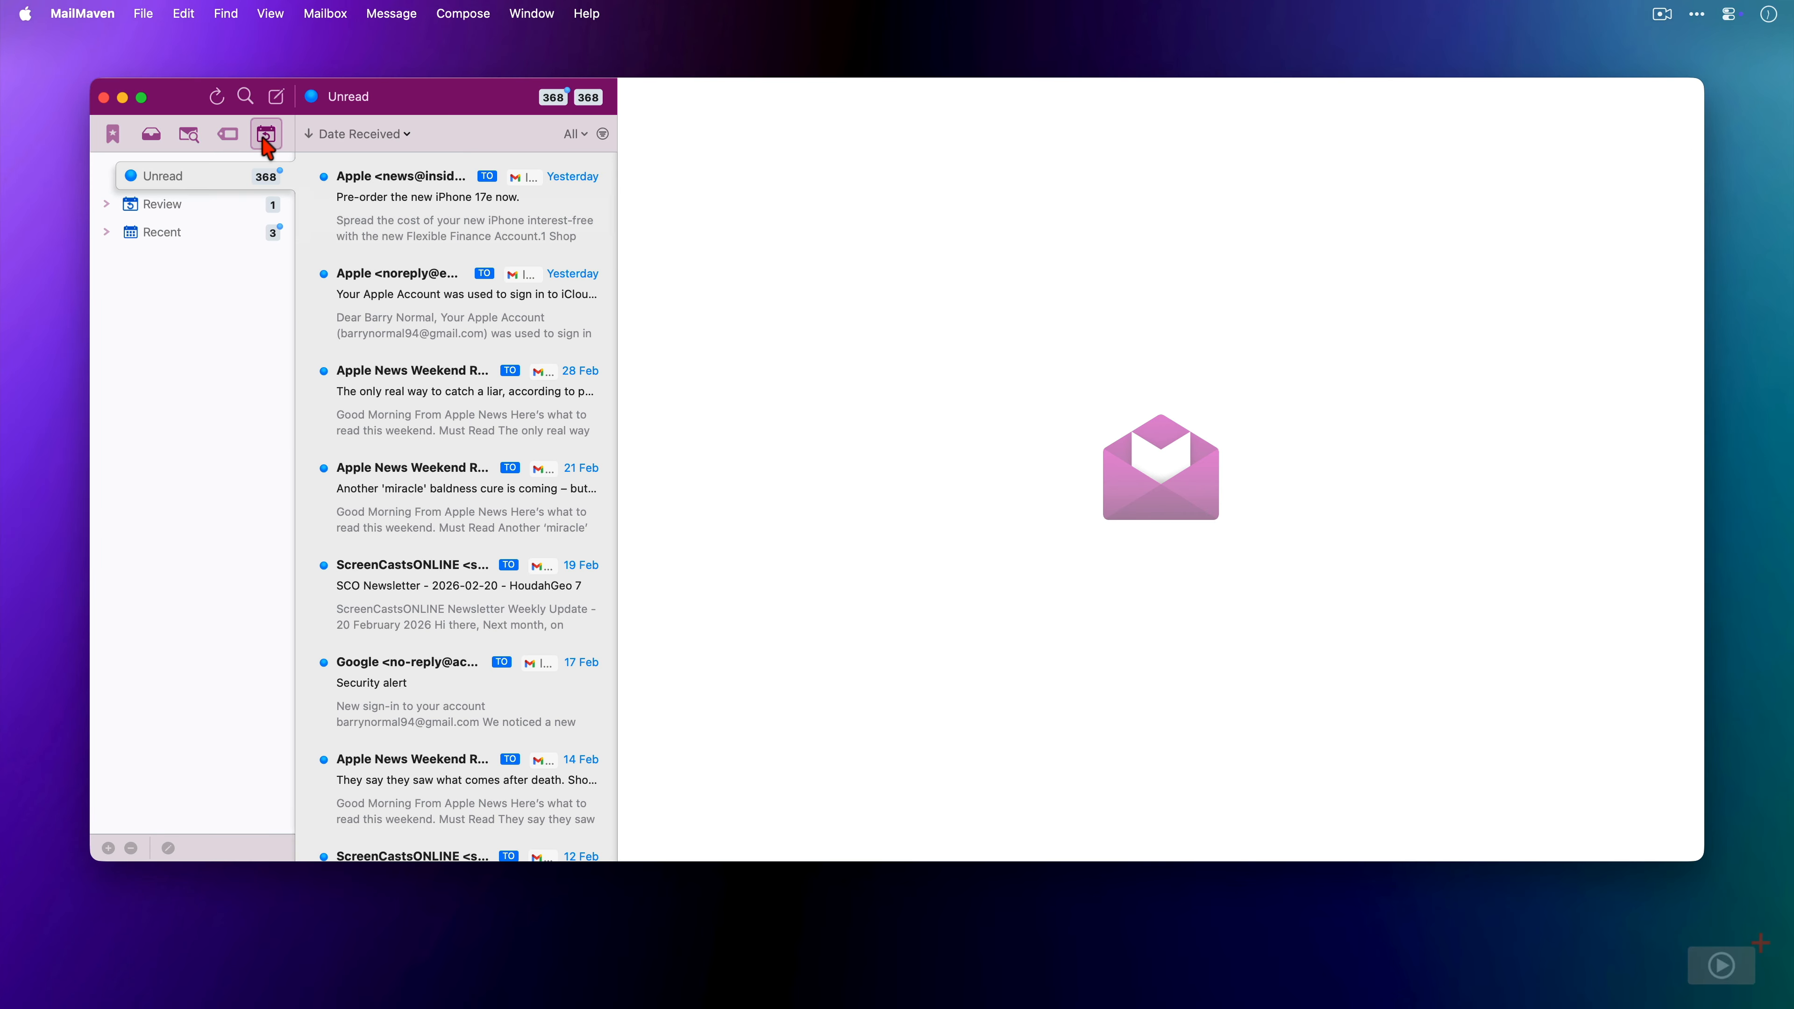
click(181, 210)
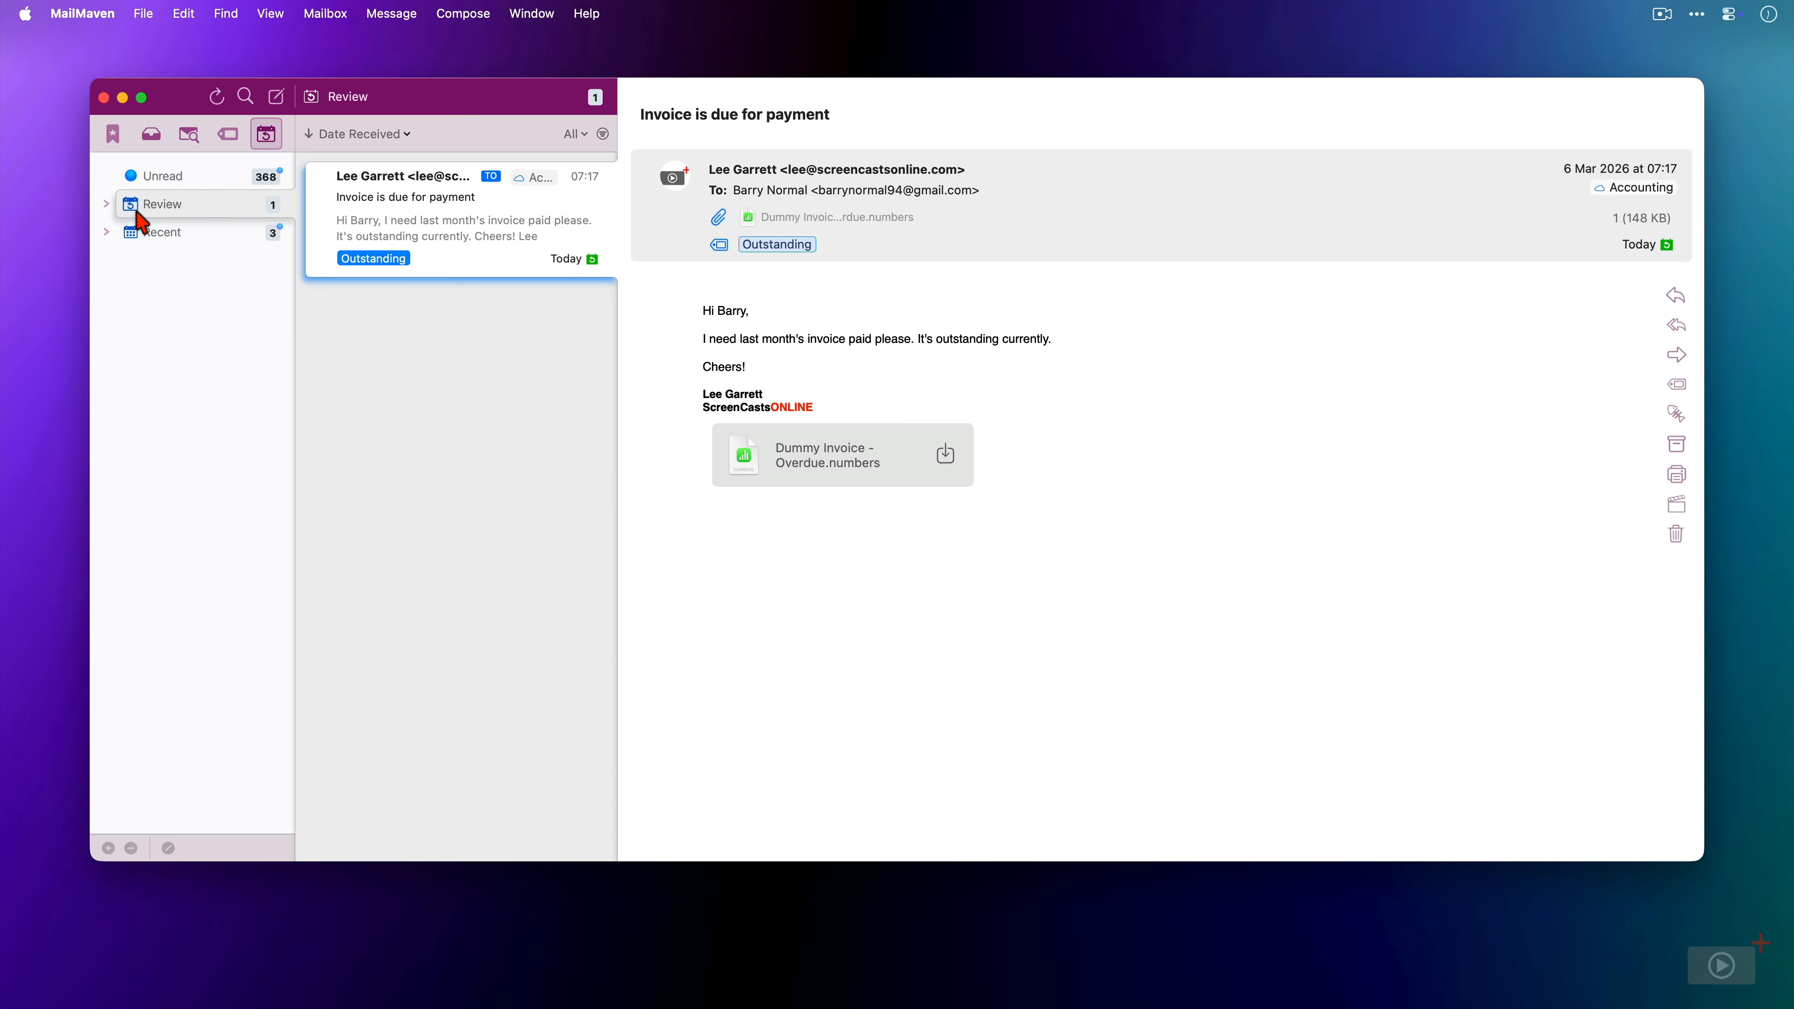
click(106, 204)
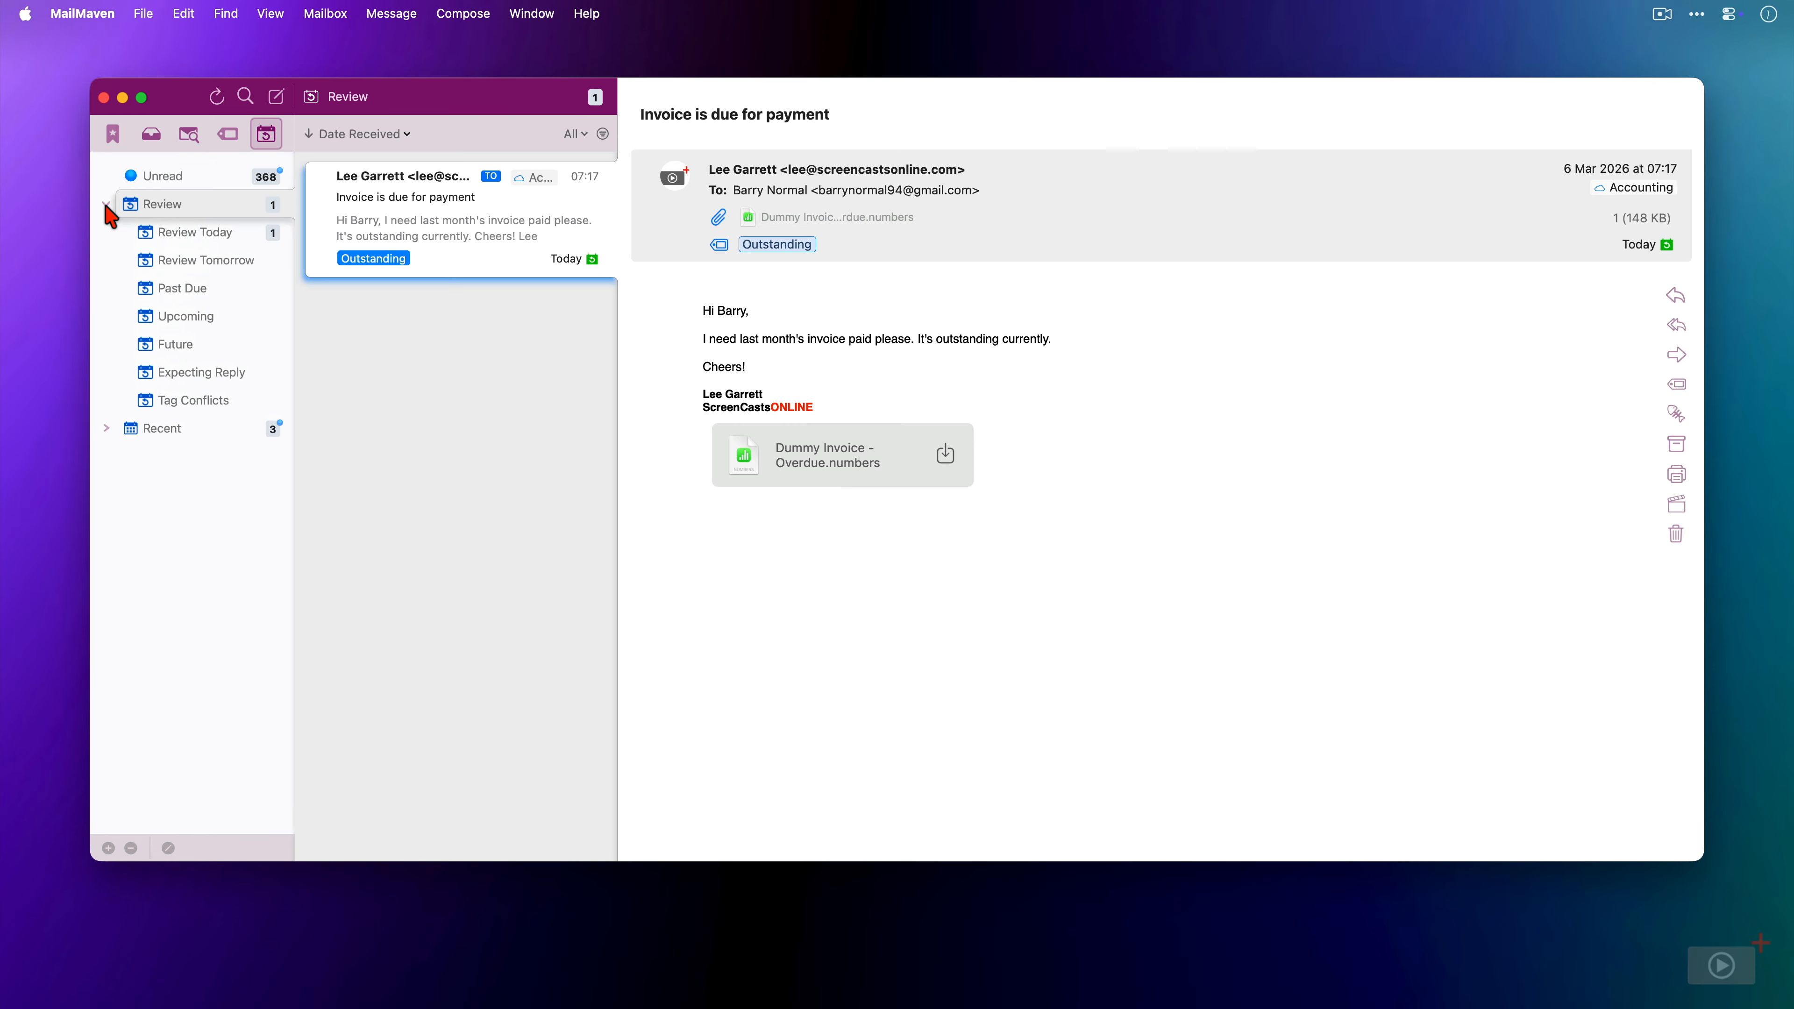
Check the Review Today mailbox and set the Invoices For Payment inbox rule's review date to Today + 7 days
click(173, 237)
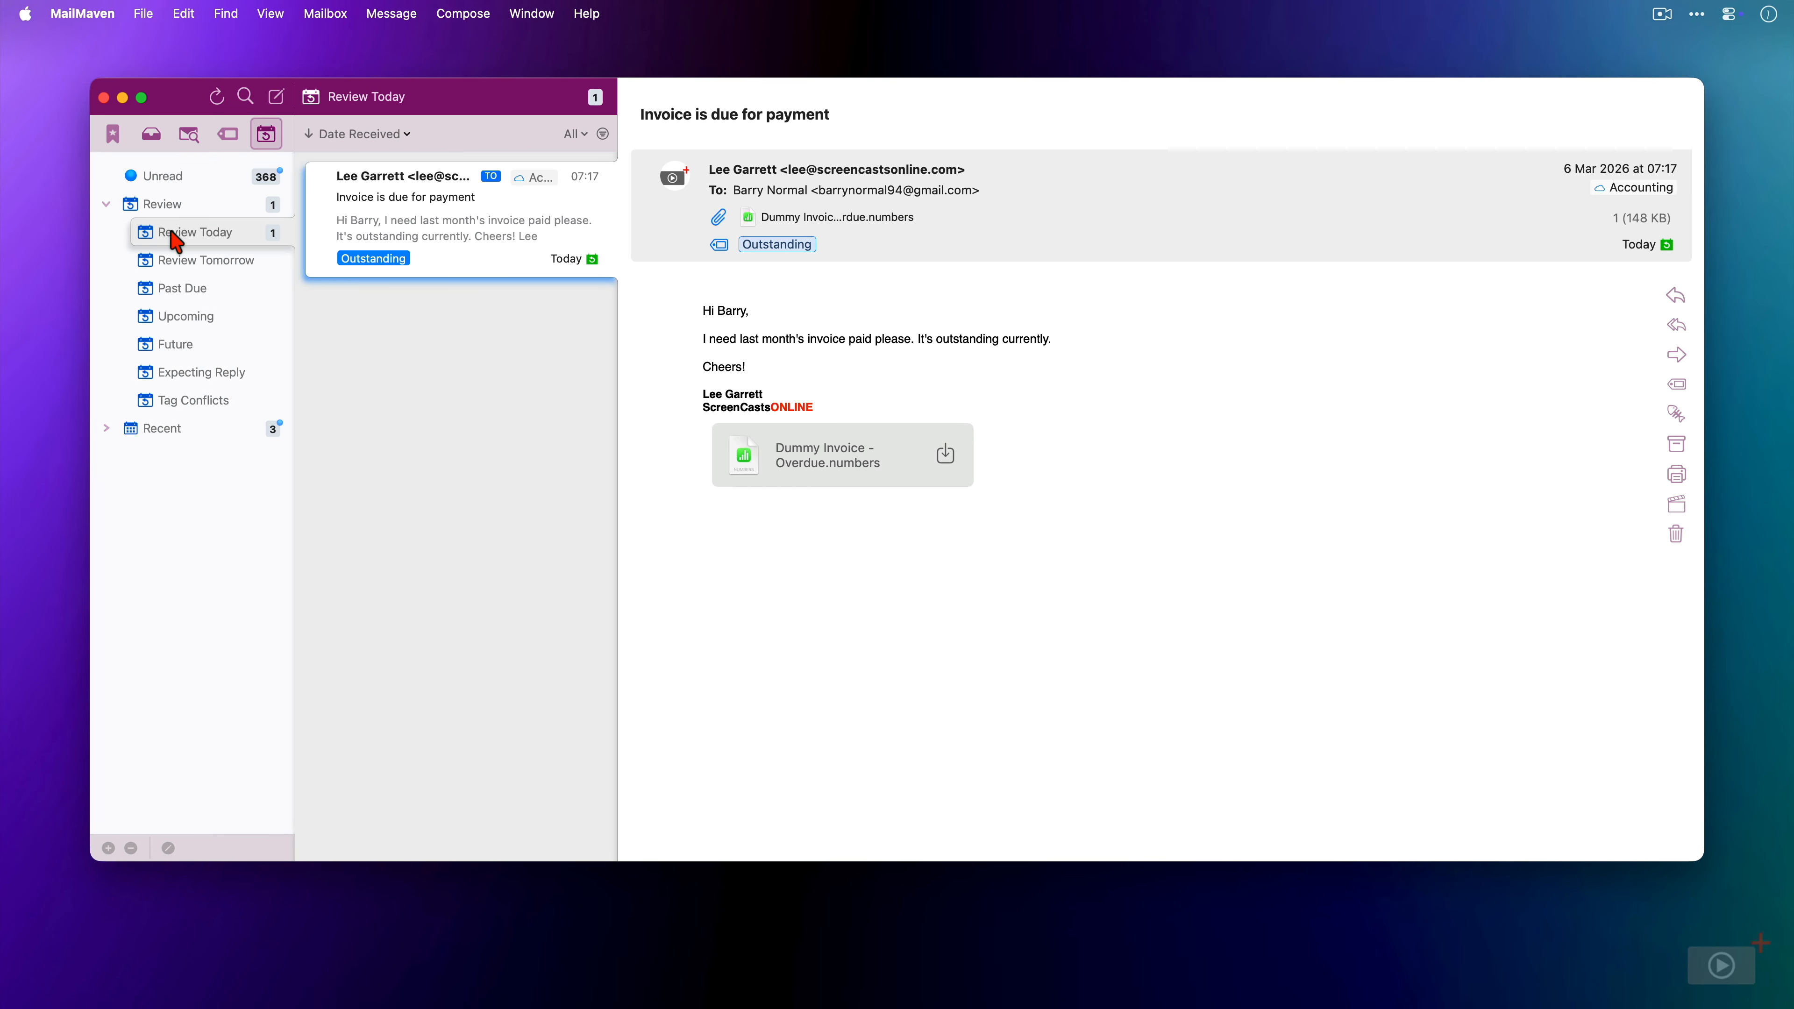
key(super+comma)
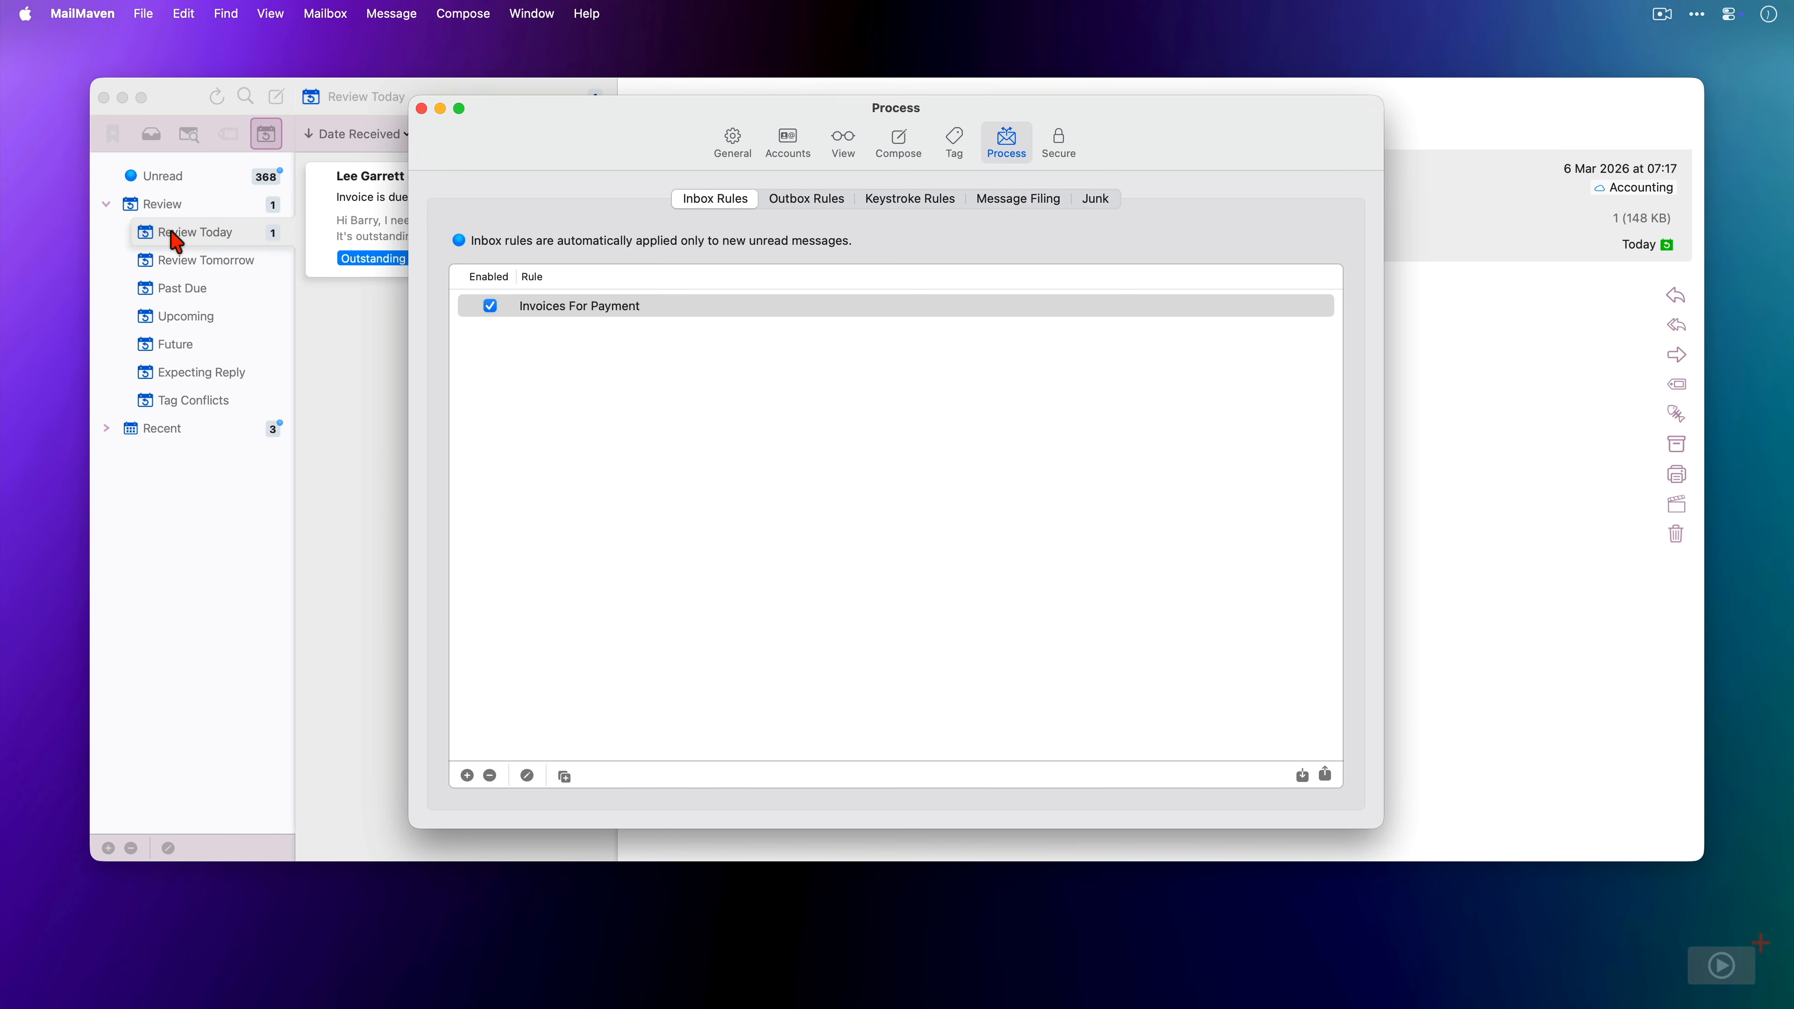
click(527, 775)
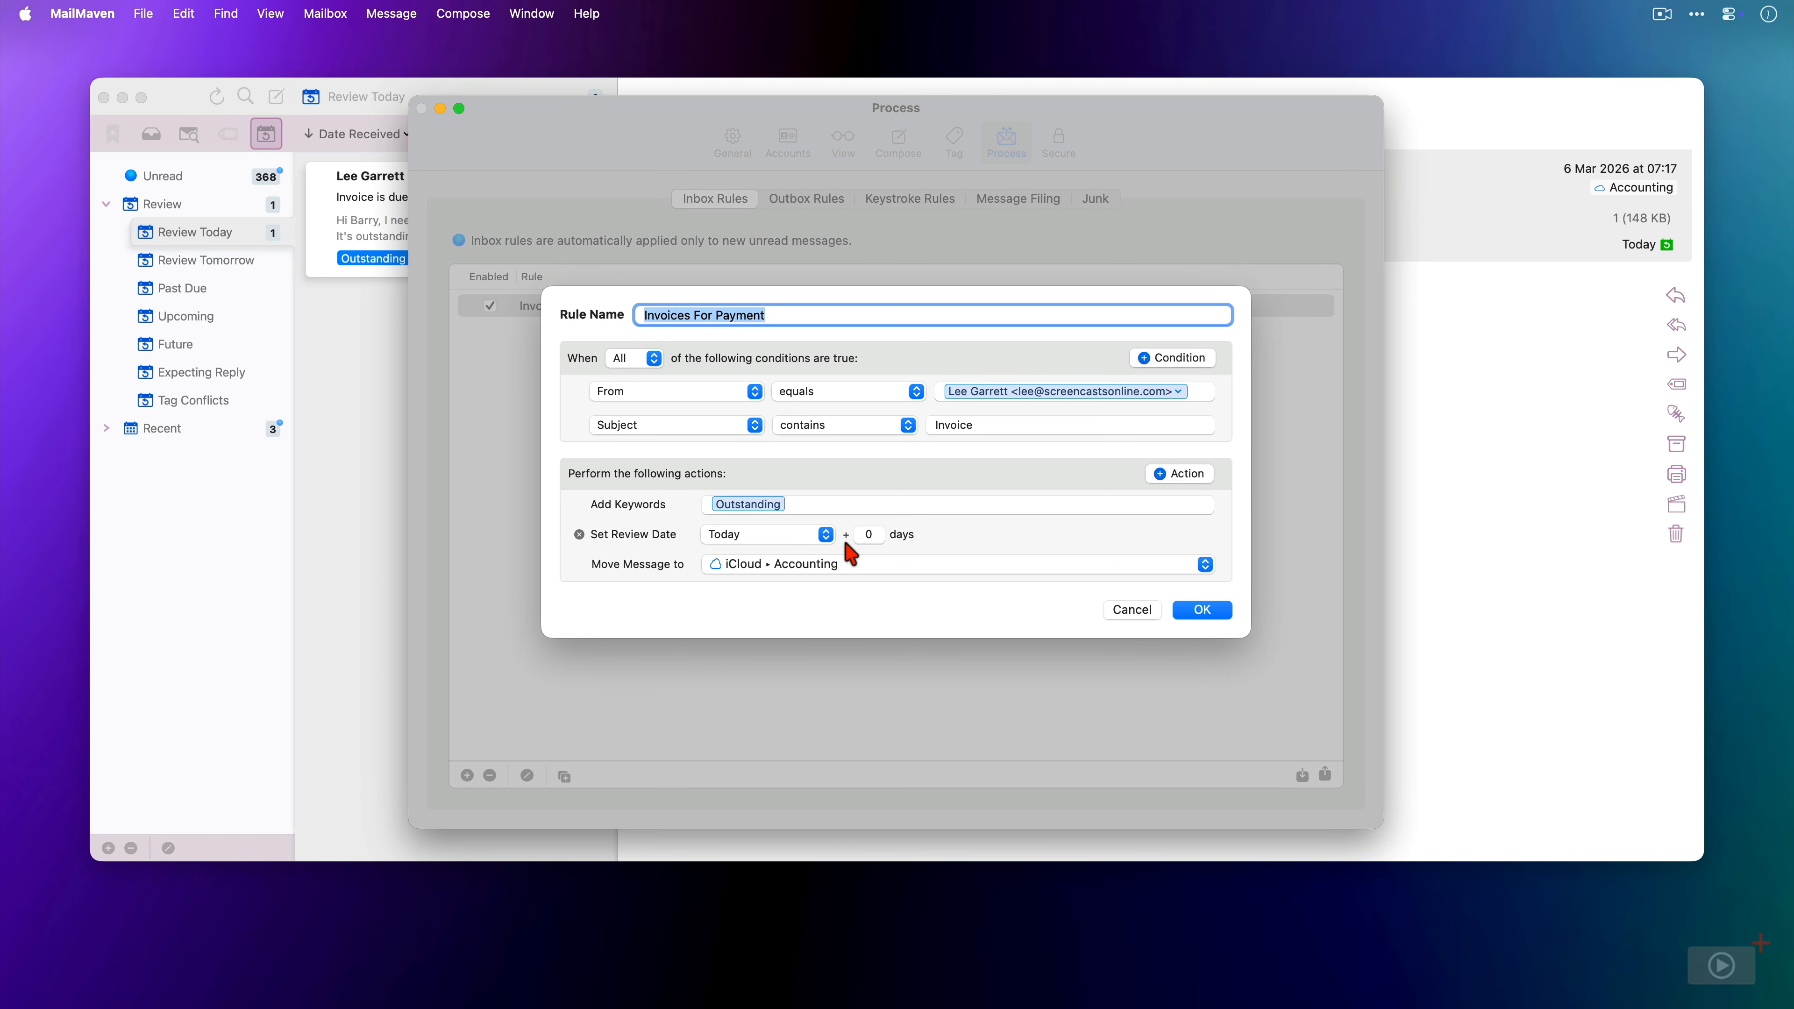
click(870, 534)
drag(871, 531, 859, 527)
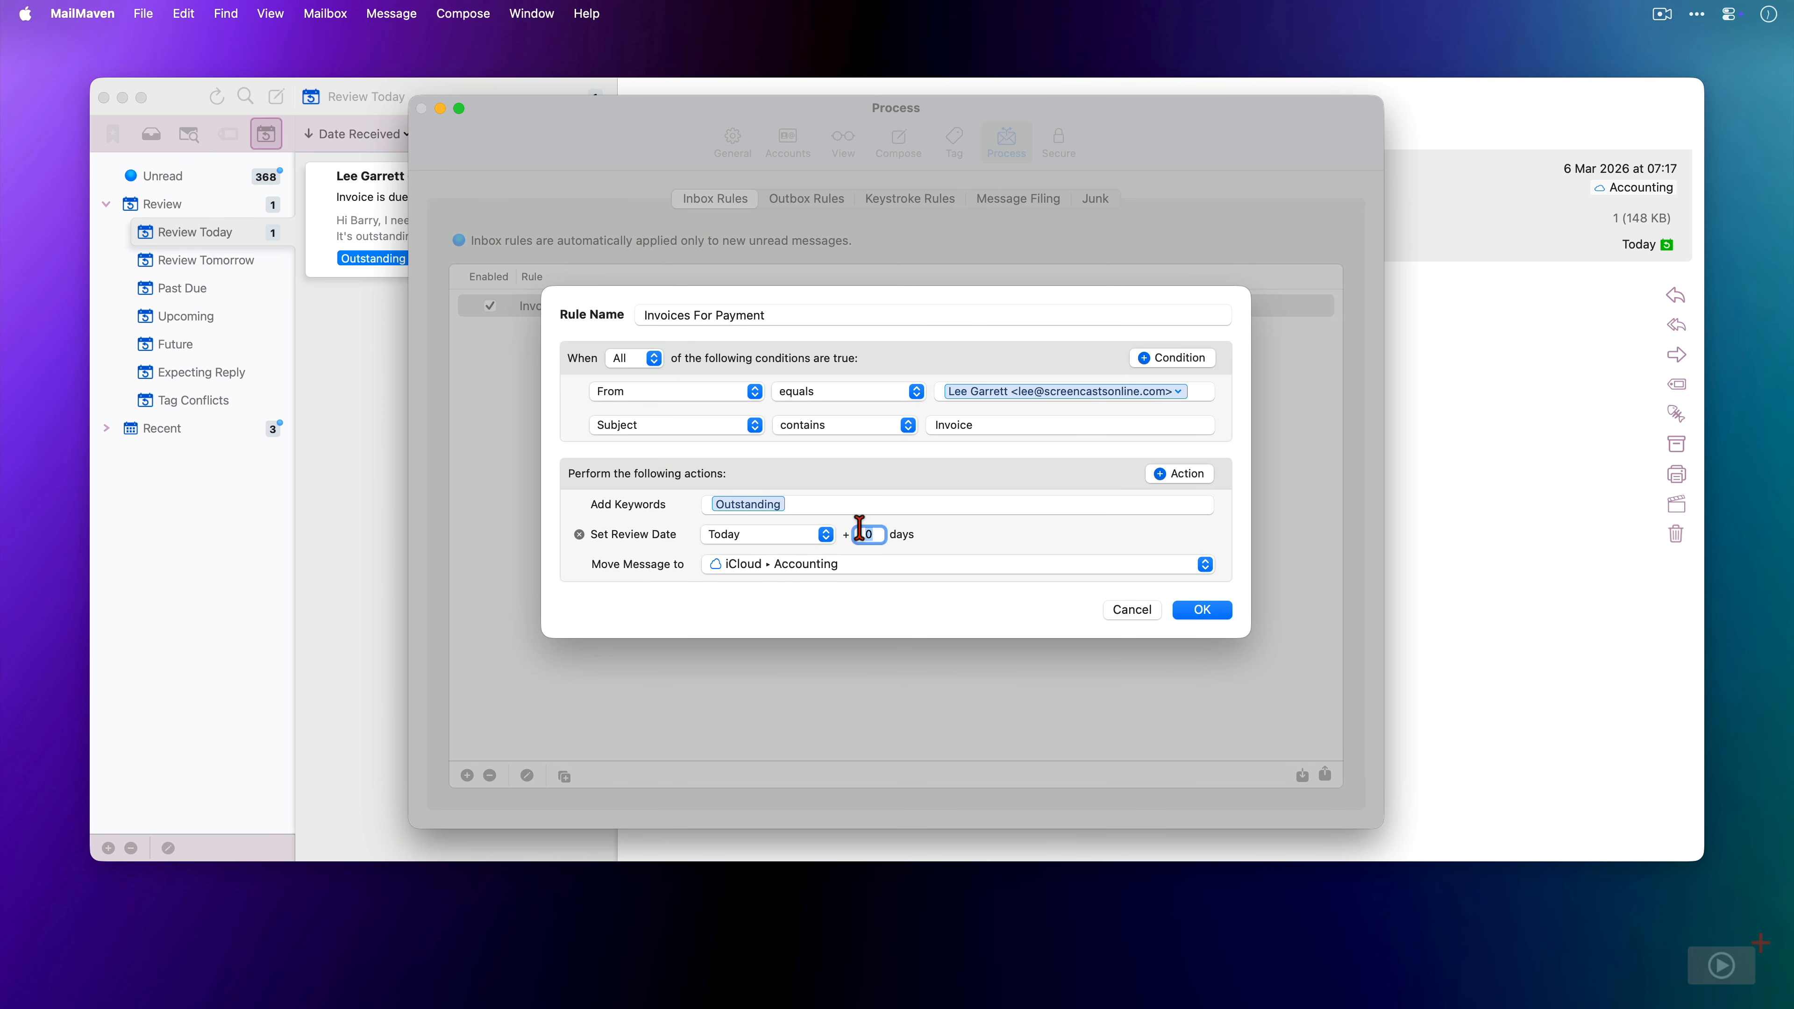
text(7)
click(1201, 610)
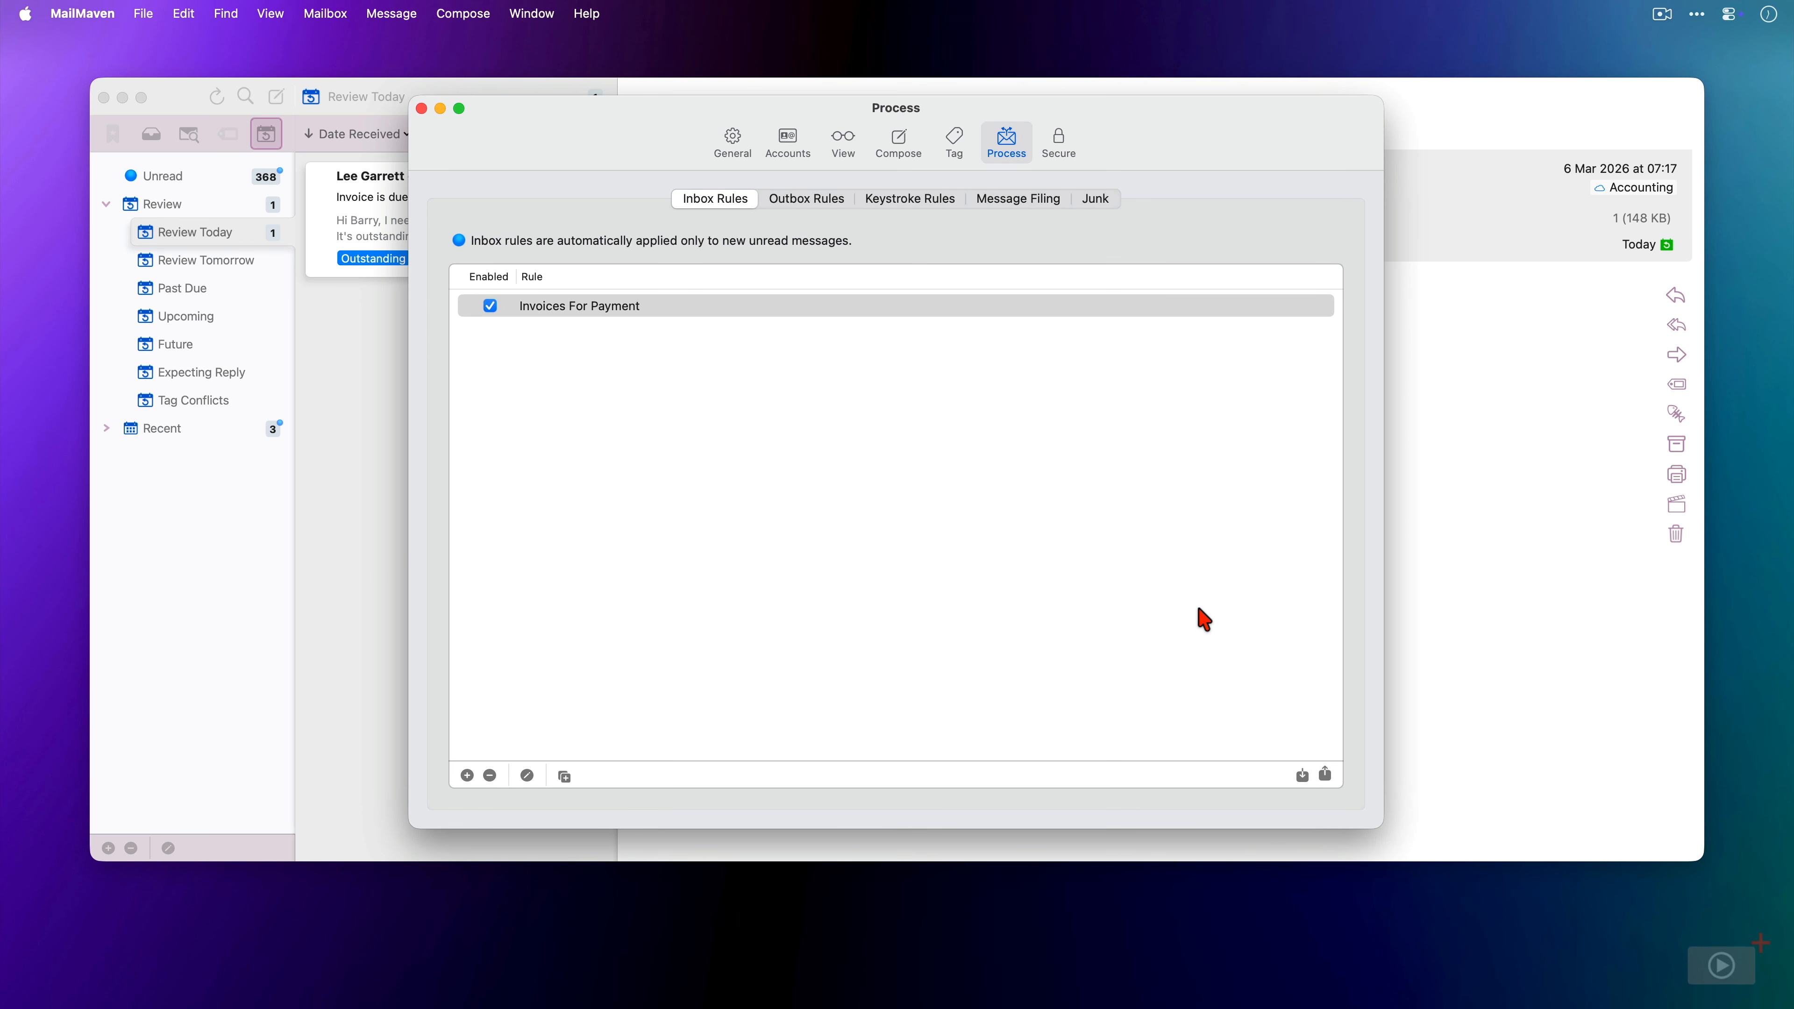
click(527, 775)
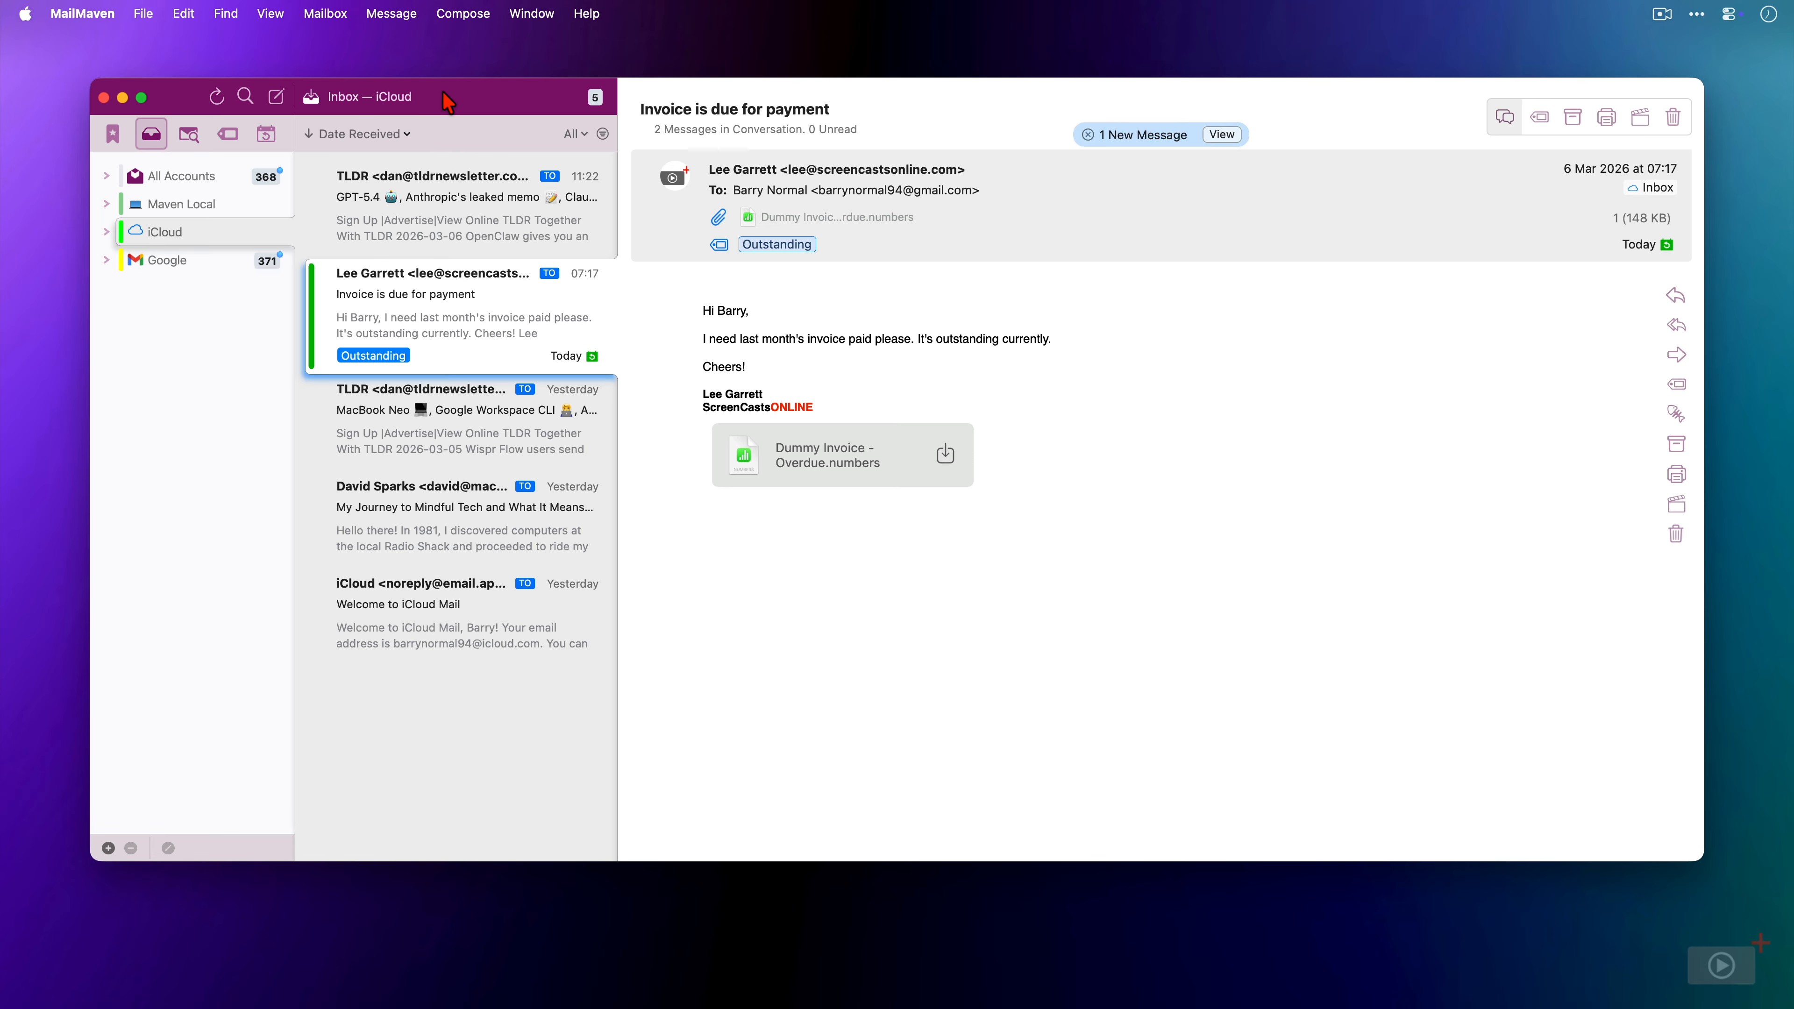
Apply the inbox rules to the "Invoice is due for payment" message and open the Future review mailbox
click(392, 13)
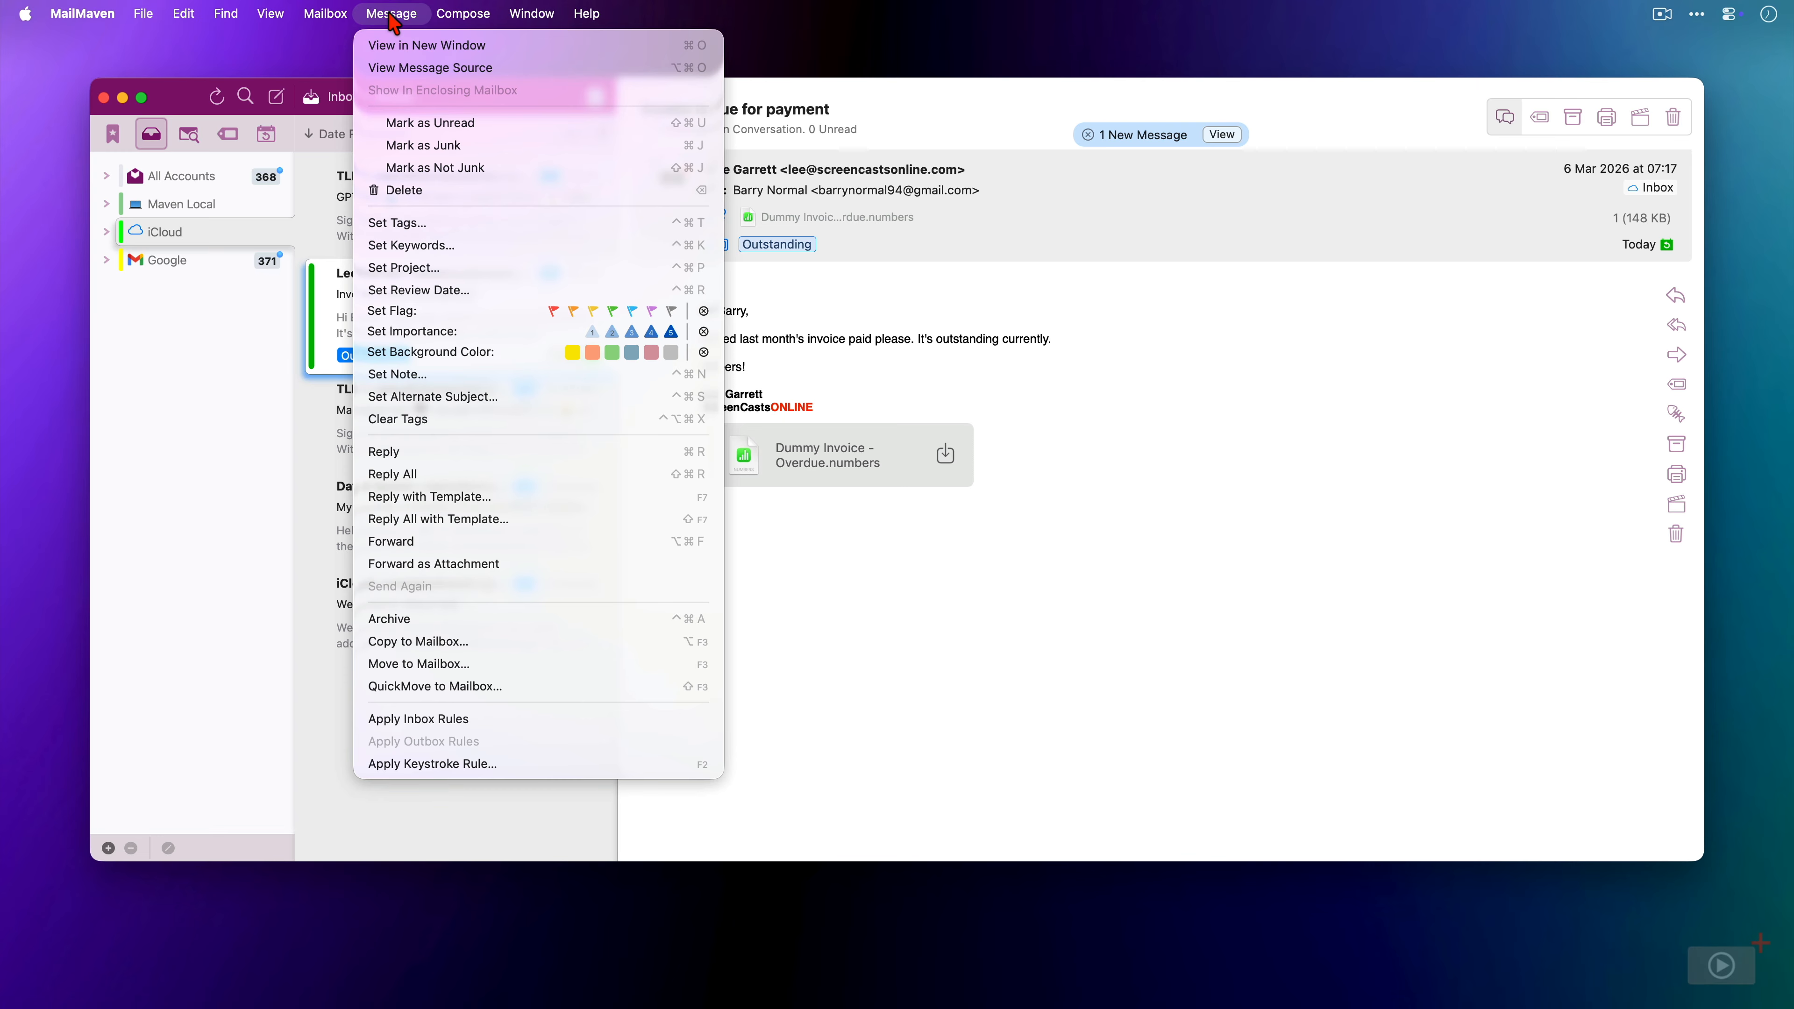
click(492, 724)
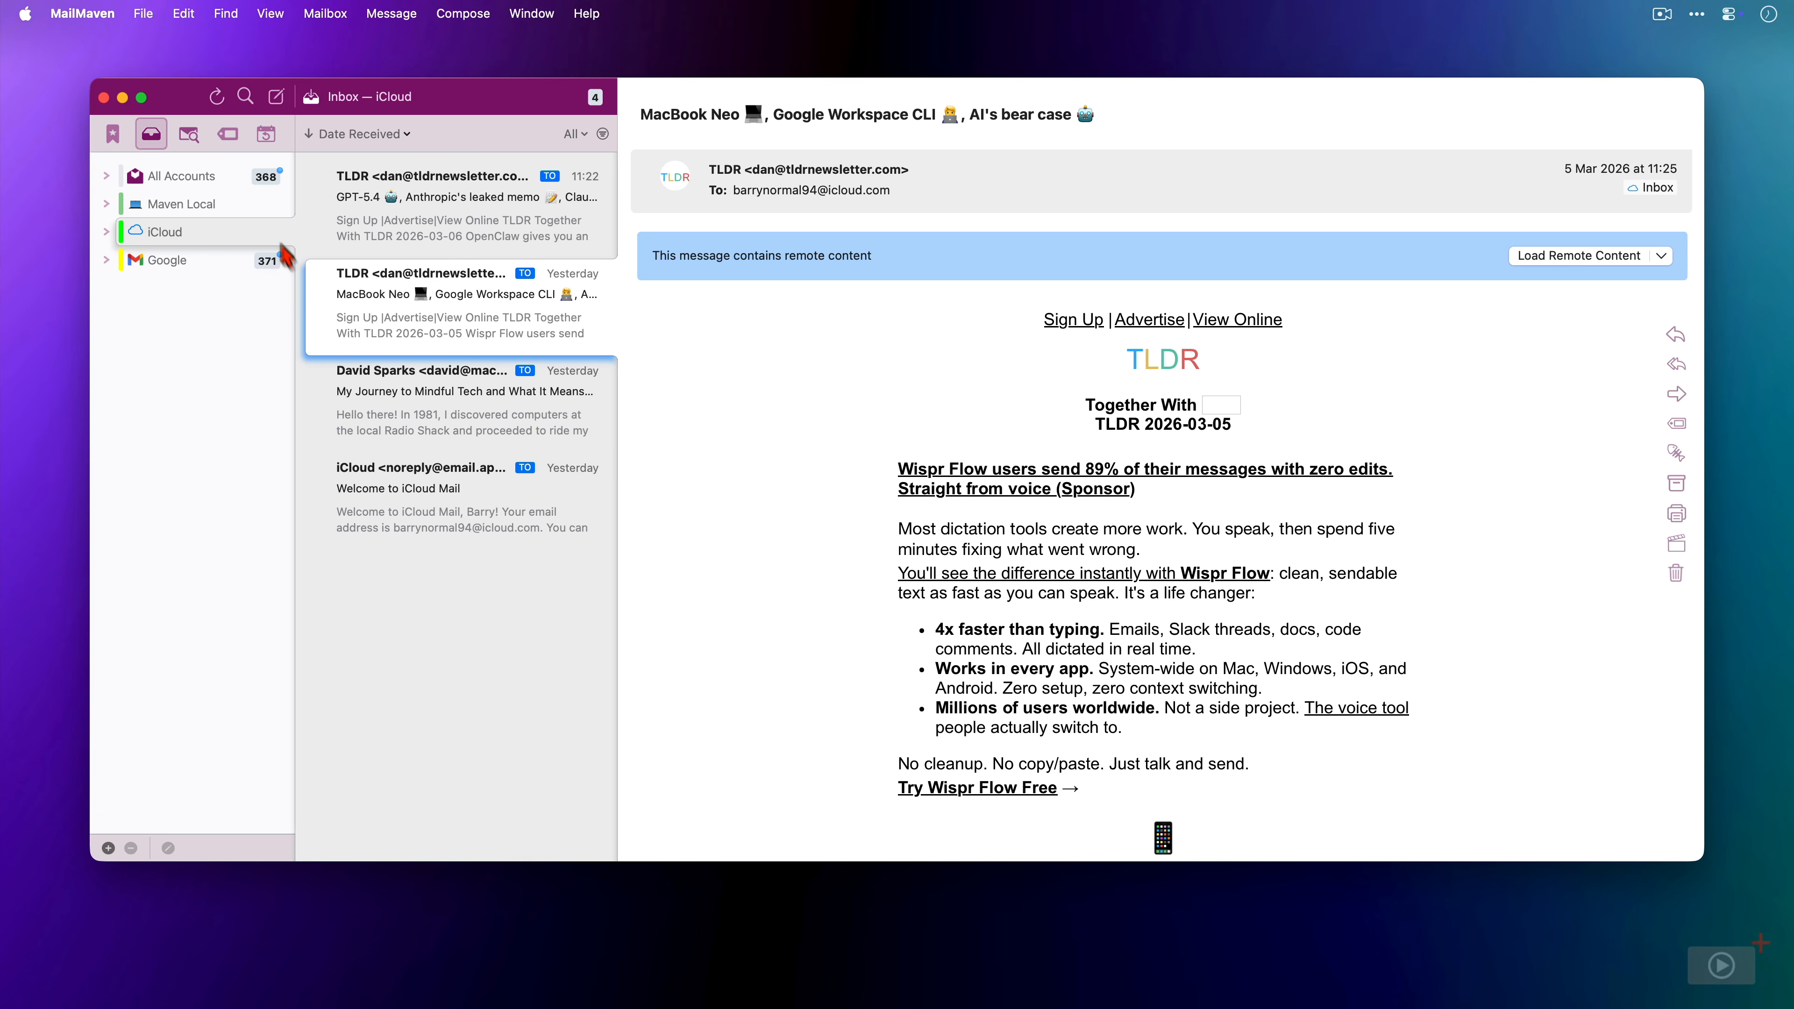
click(266, 134)
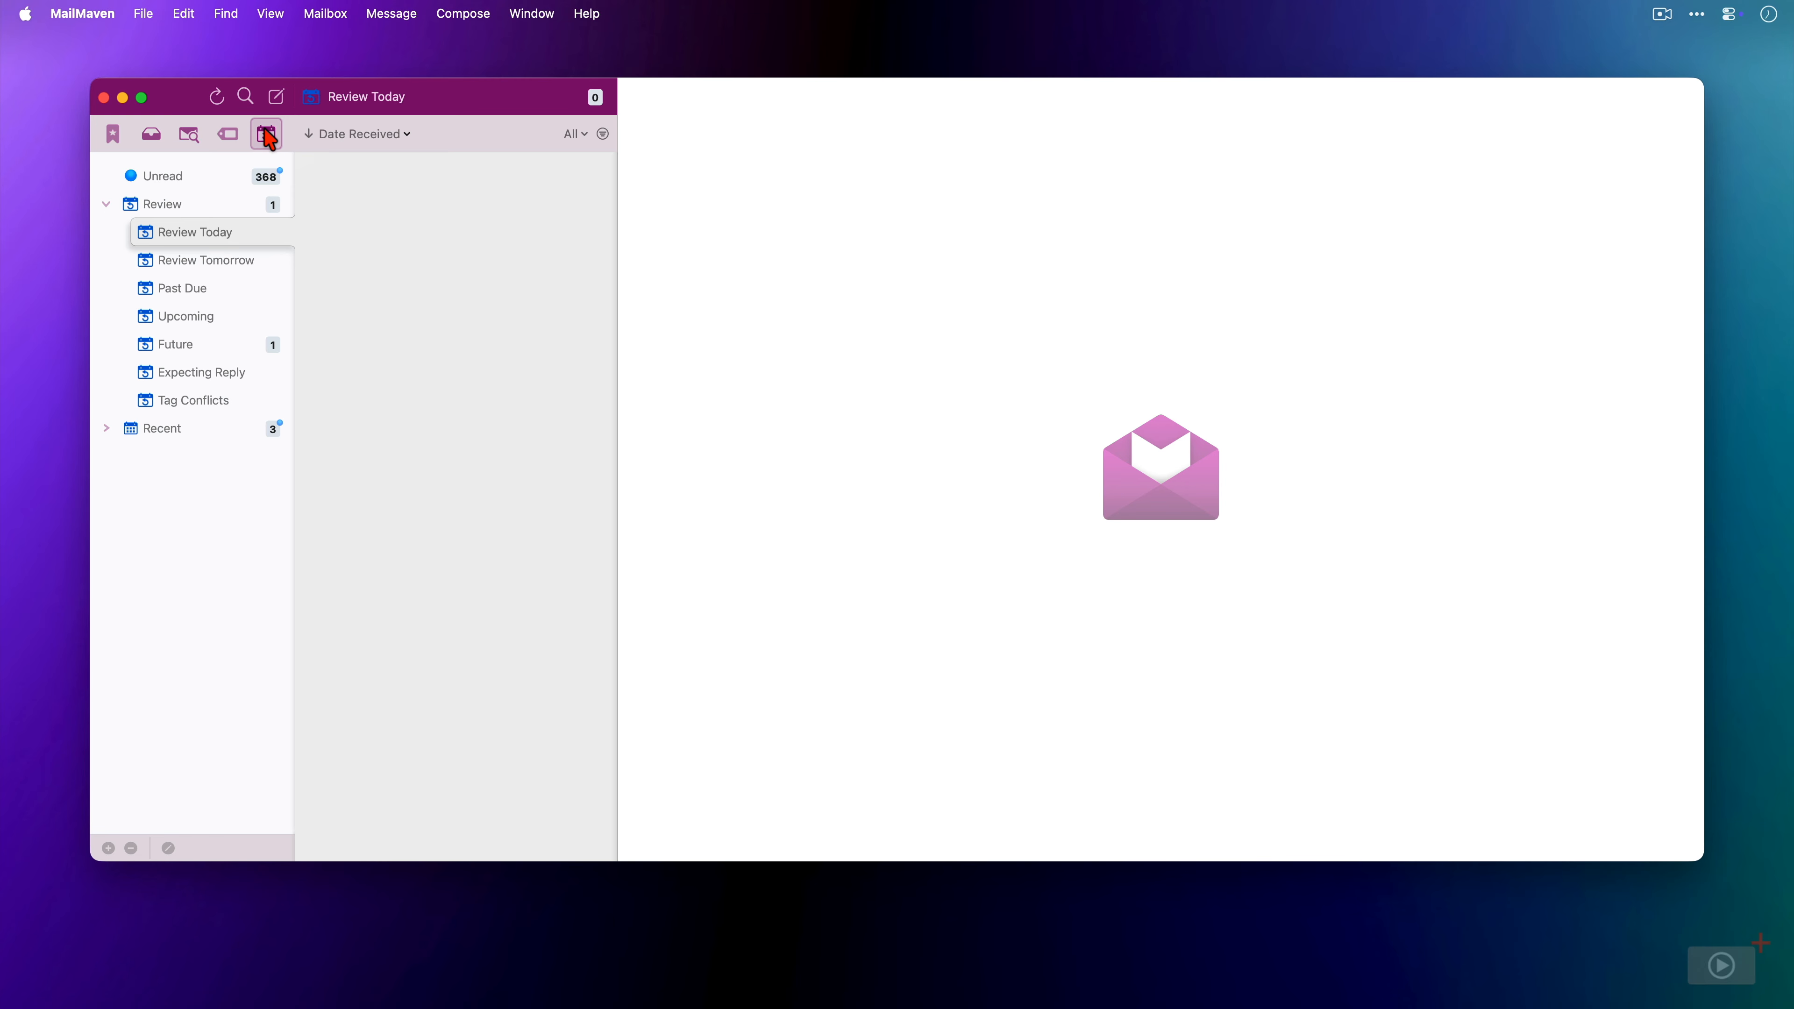
click(208, 351)
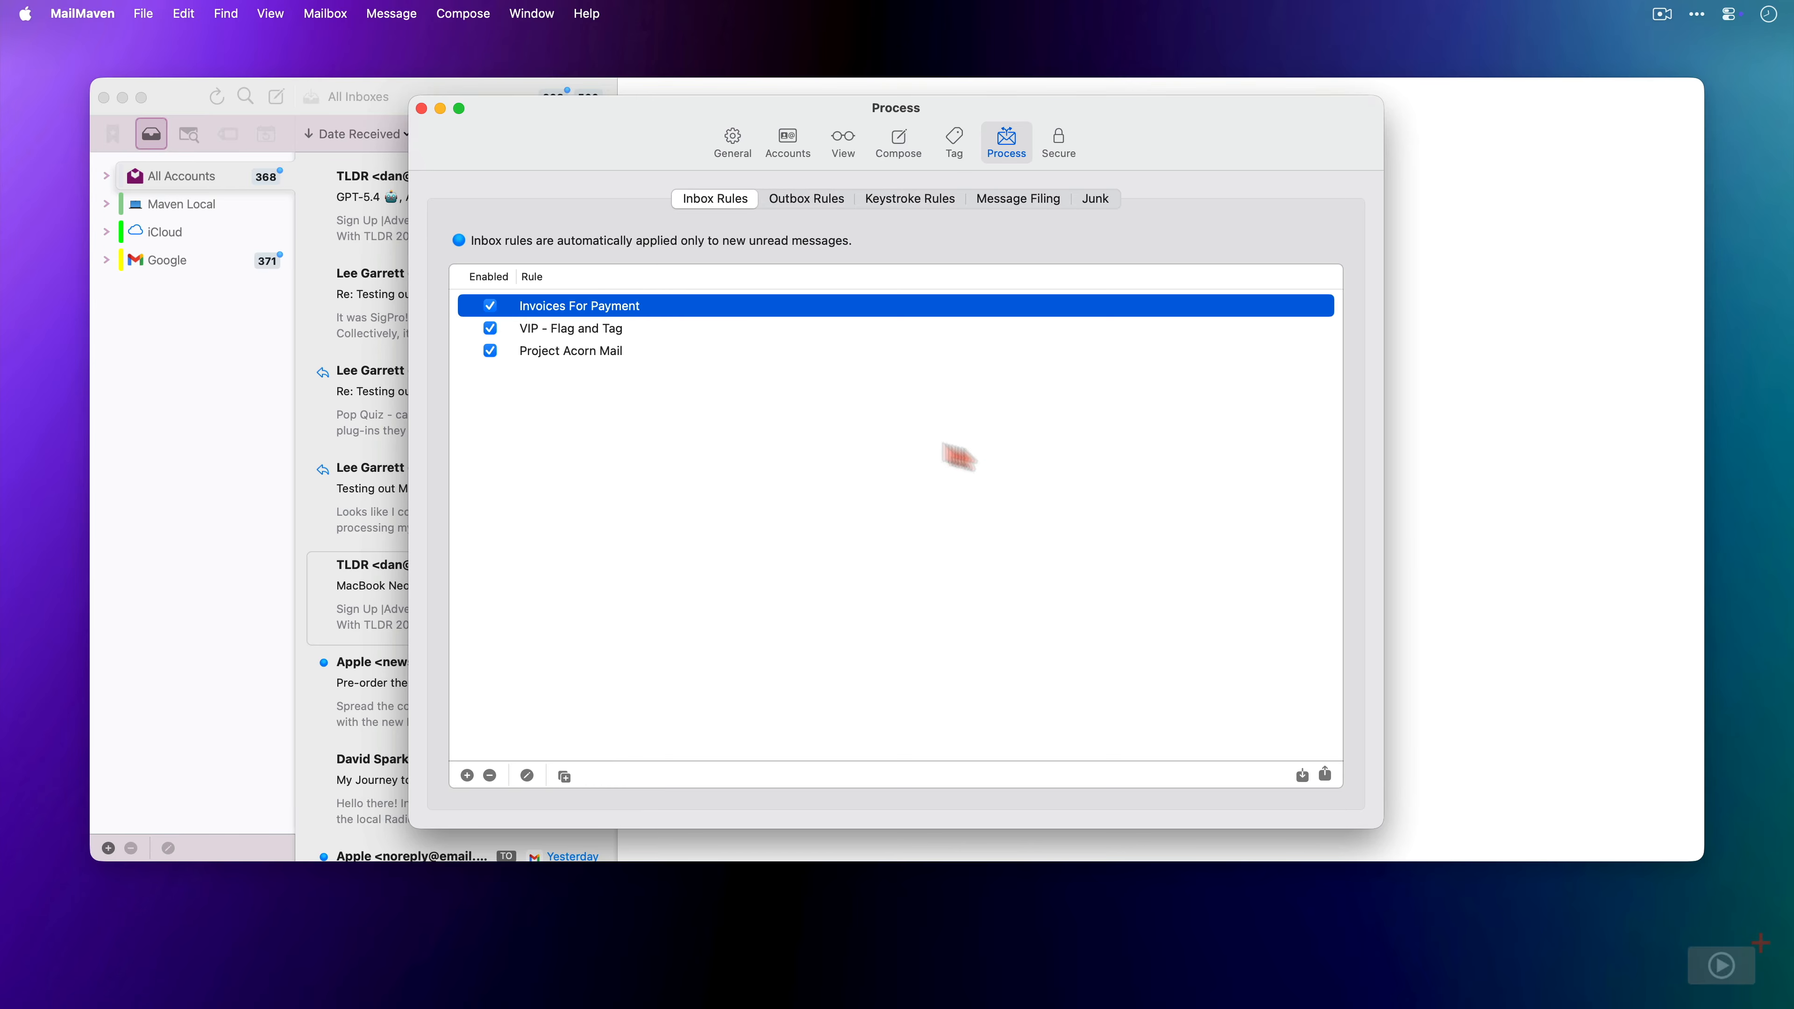
Examine the conditions and actions of the "VIP - Flag and Tag" and "Project Acorn Mail" inbox rules
click(601, 331)
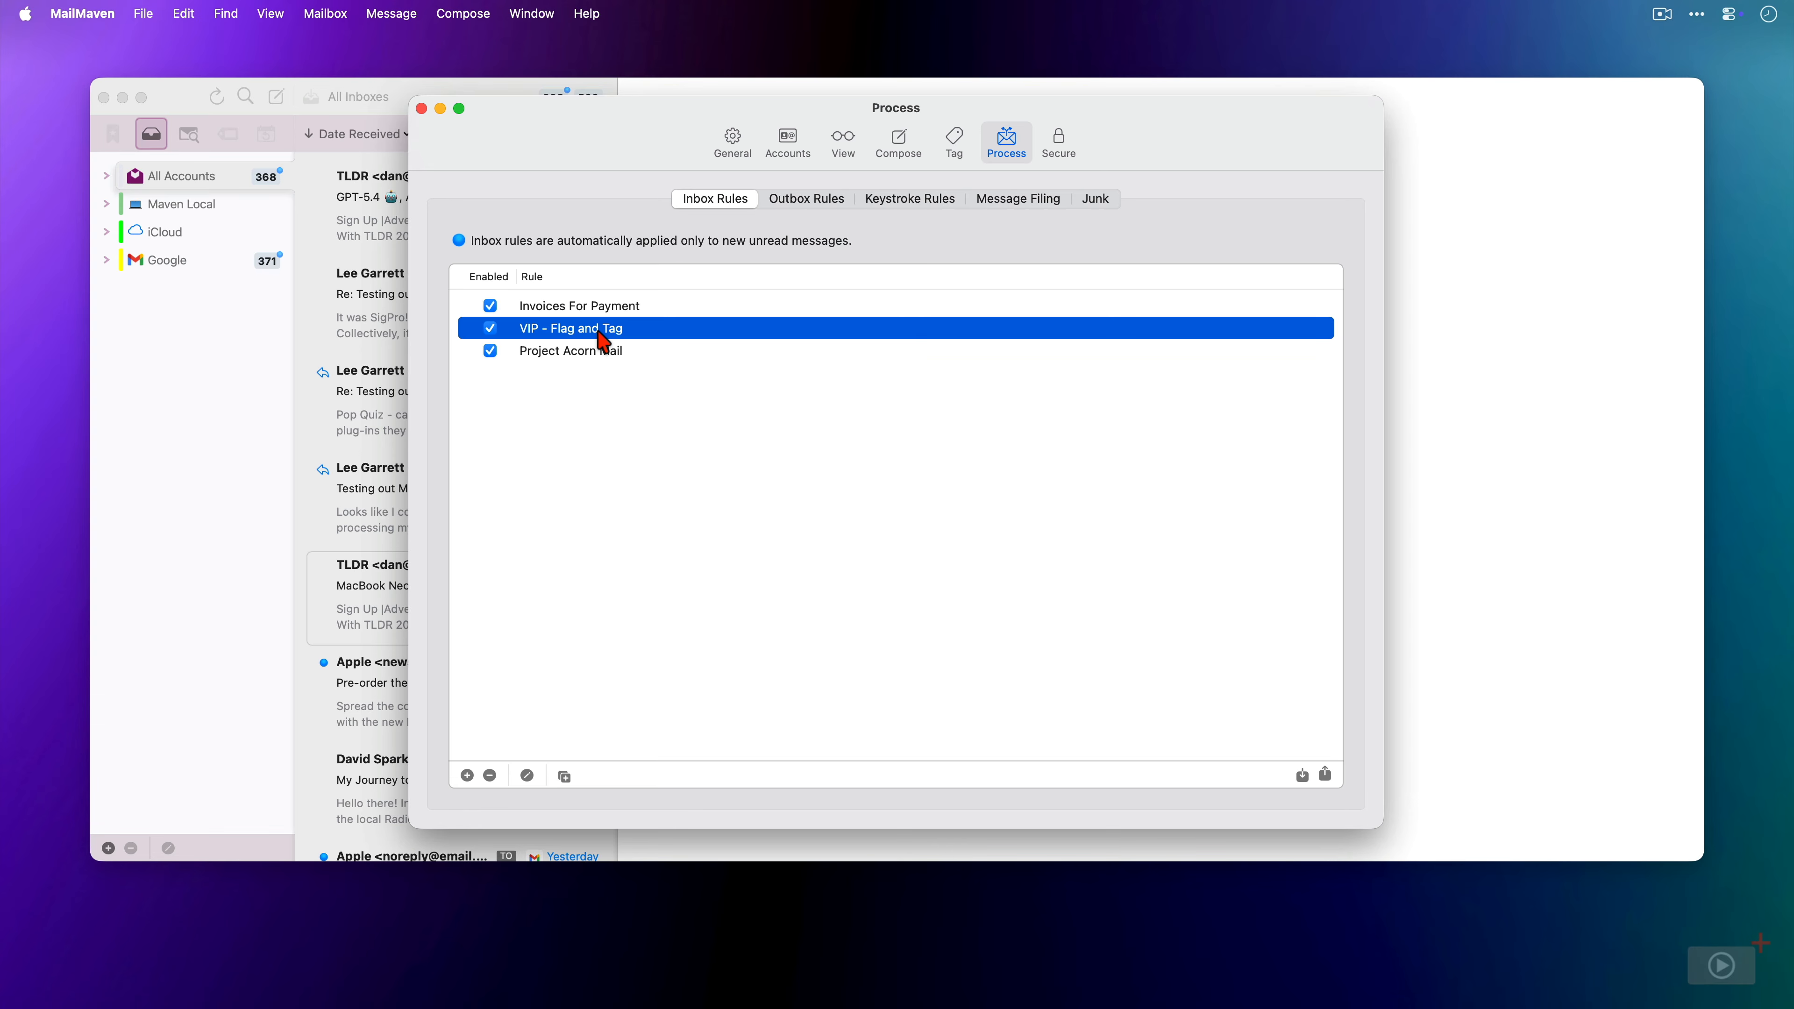
double_click(602, 331)
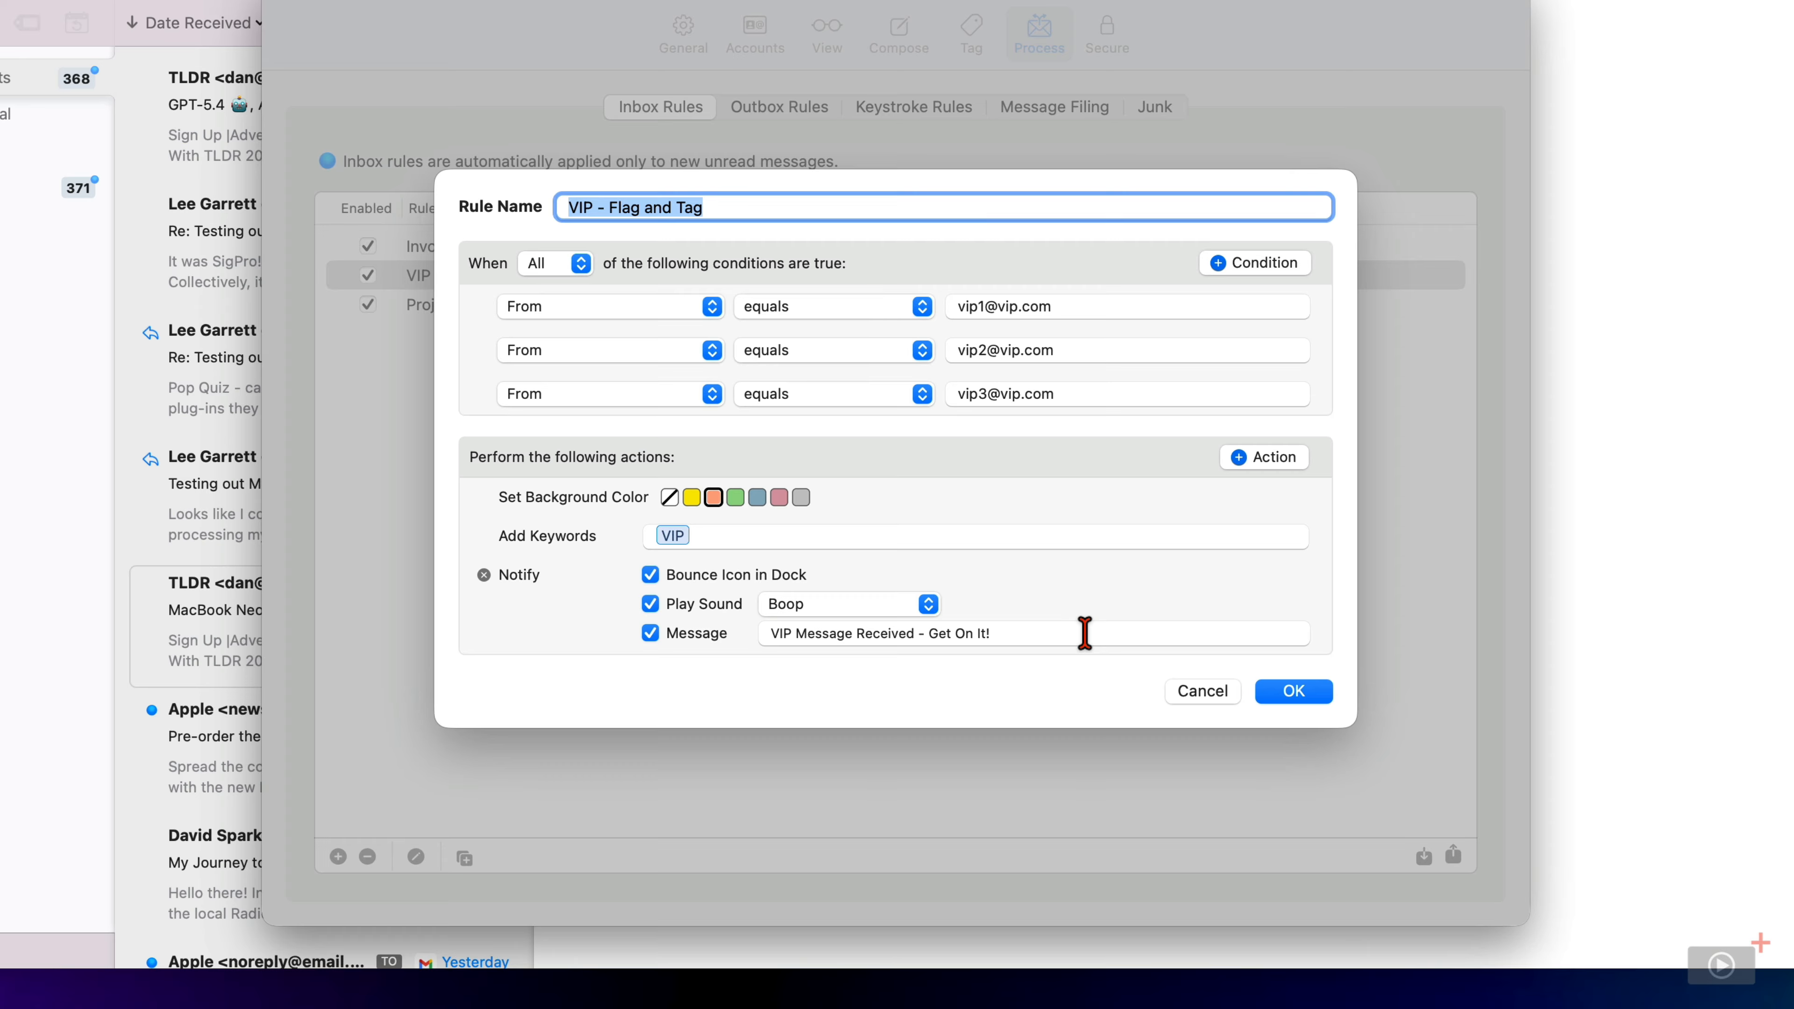
click(1303, 690)
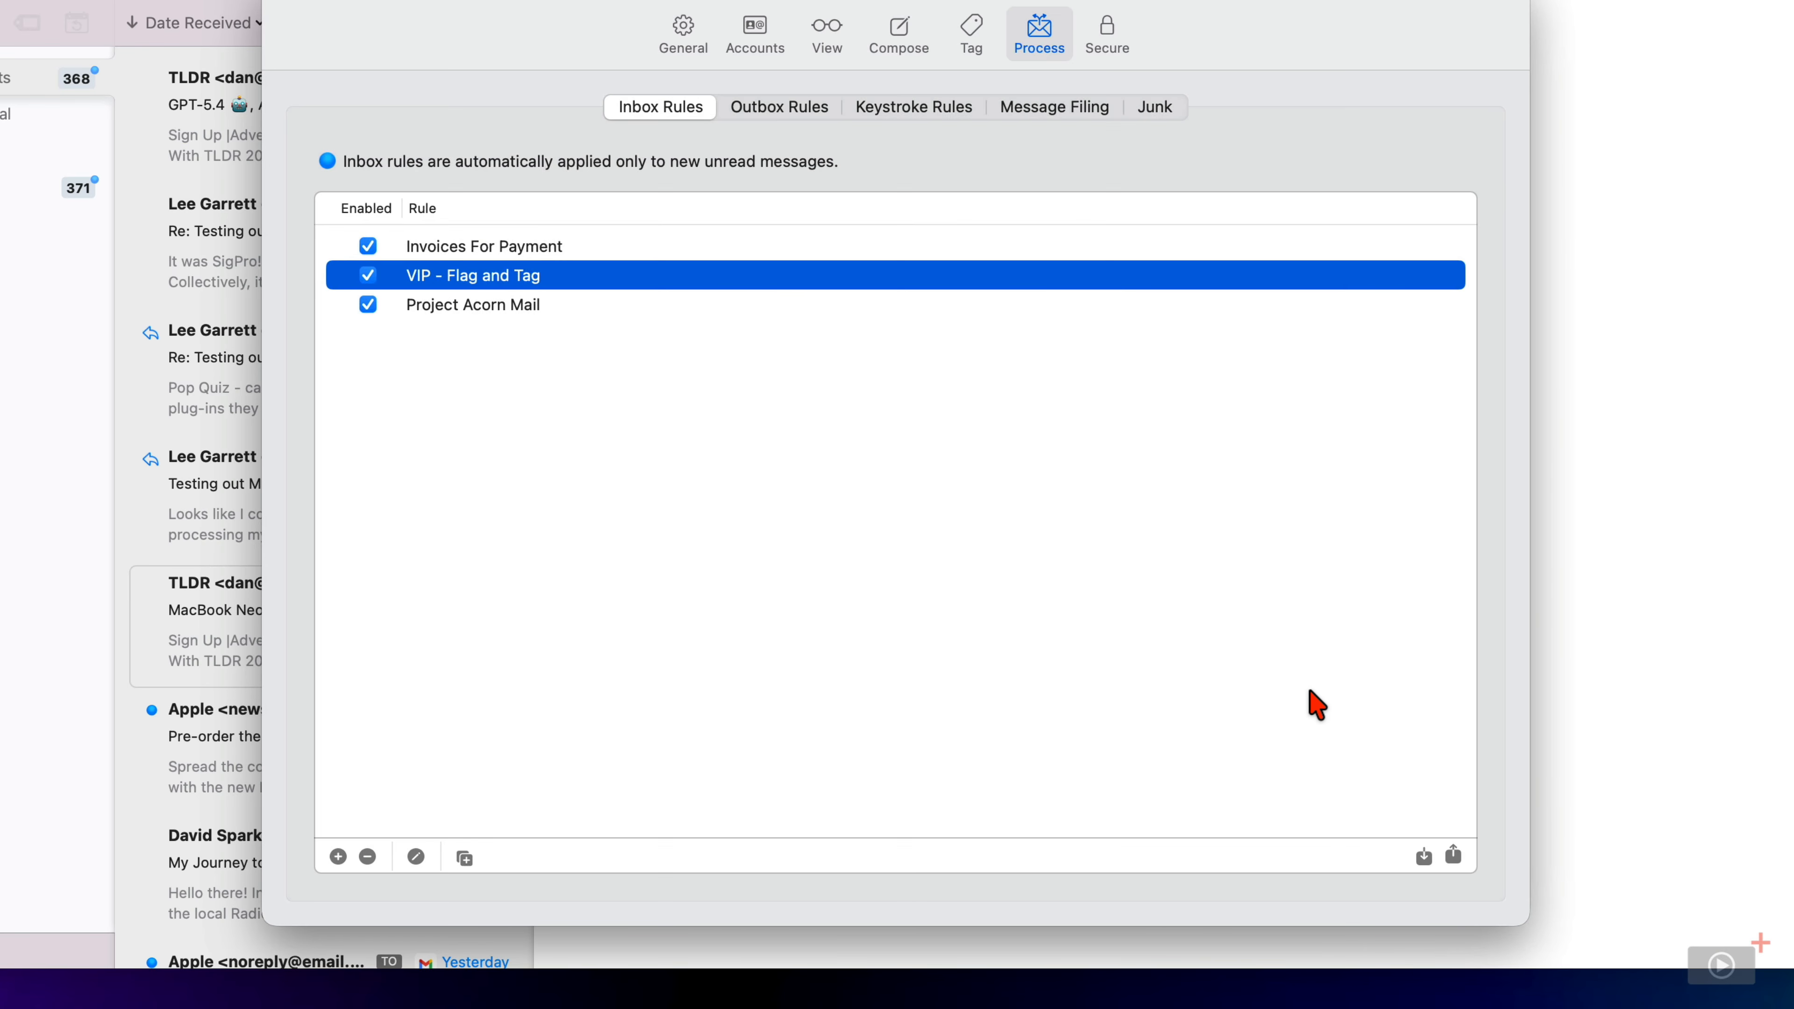
double_click(577, 310)
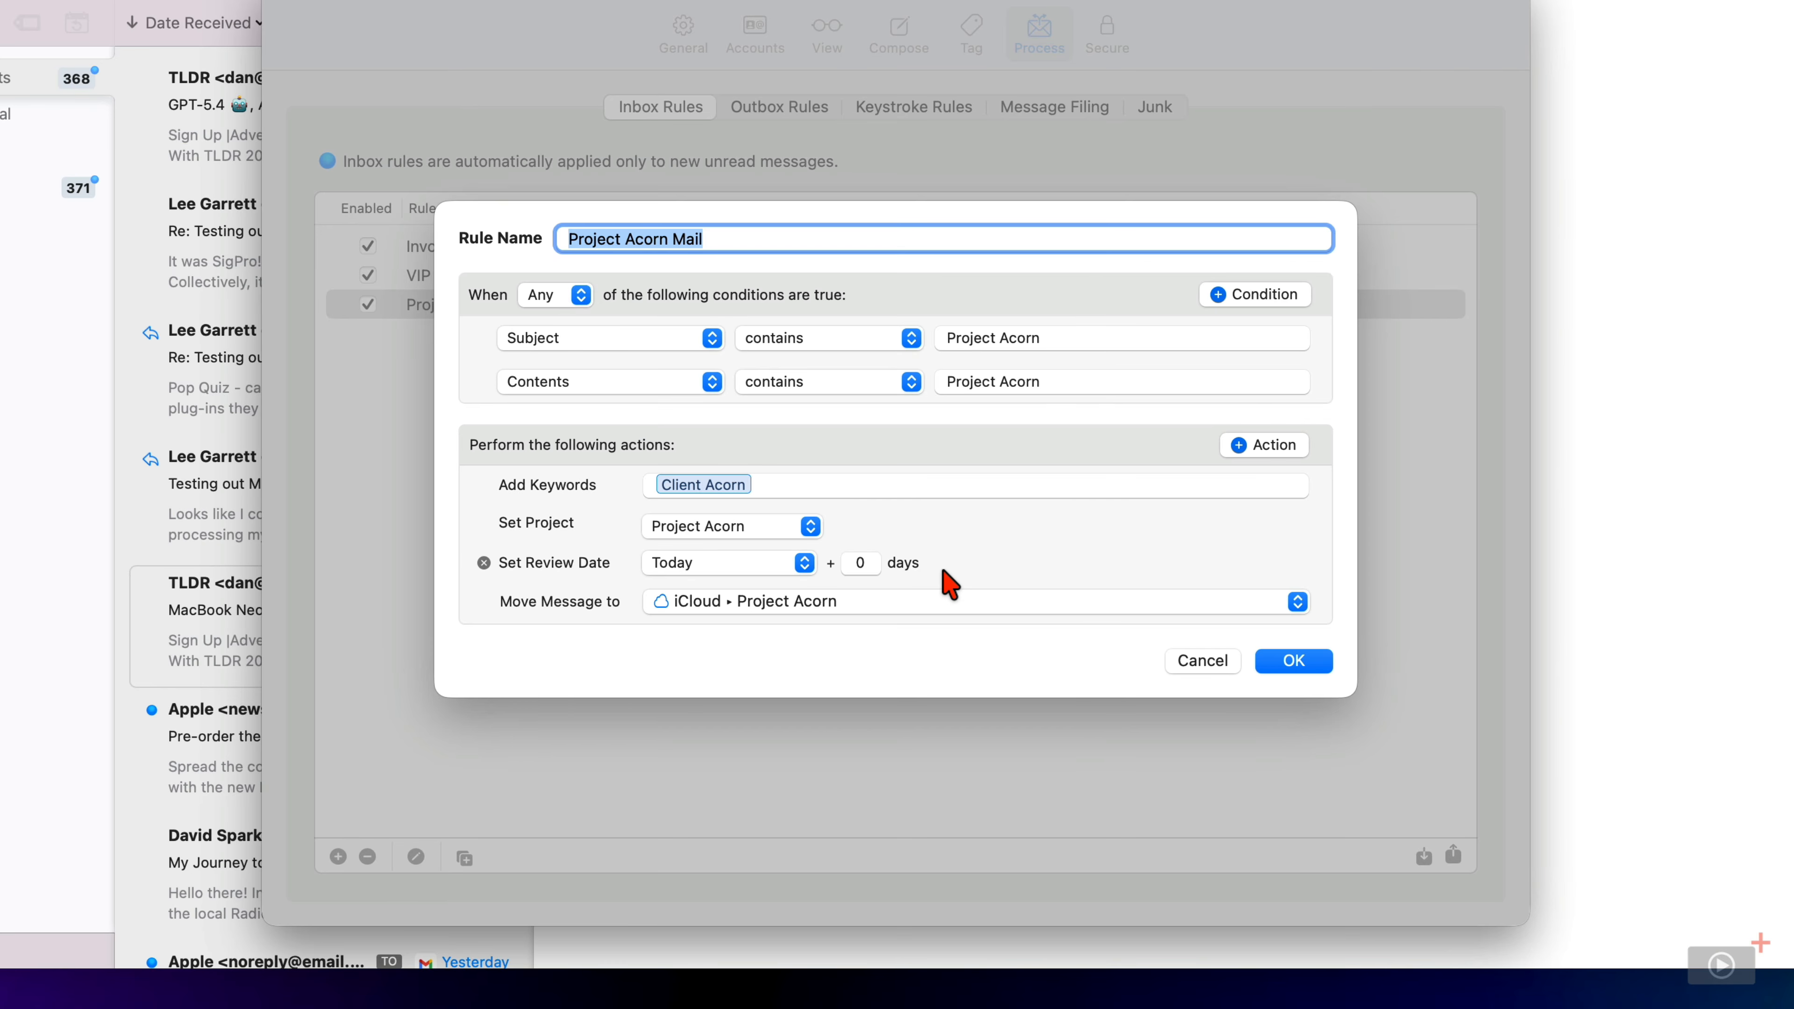
click(1296, 660)
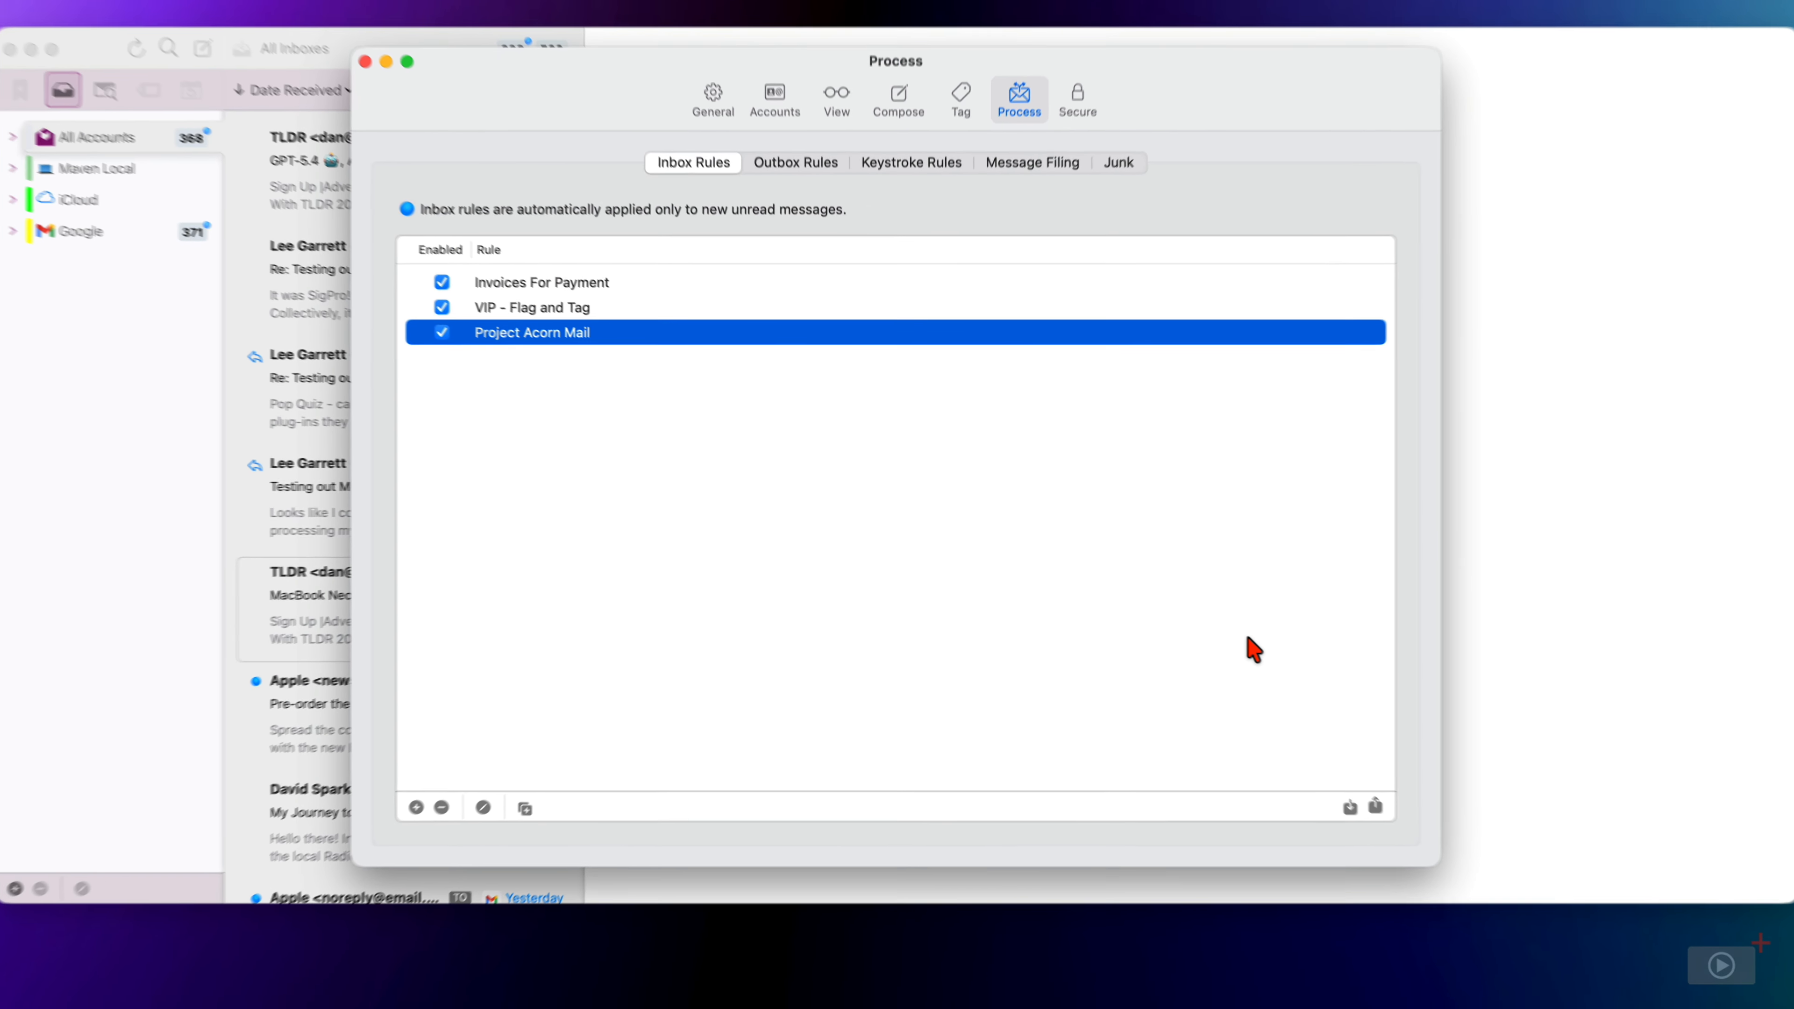